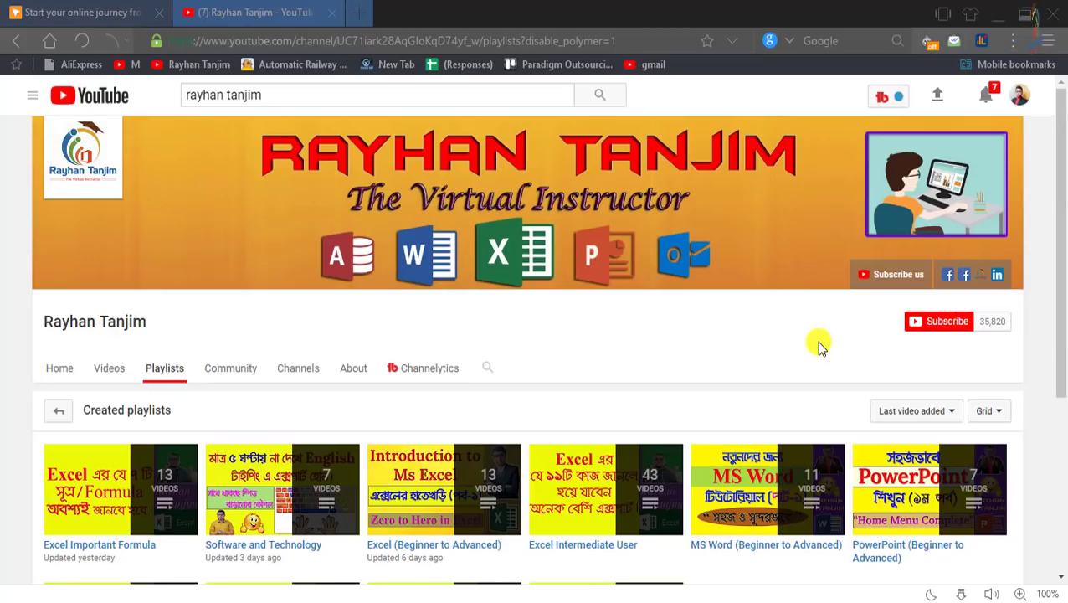
Subscribe to the instructor's YouTube channel and scroll down to the playlists.
{"action": "left_click", "coordinate": [940, 327]}
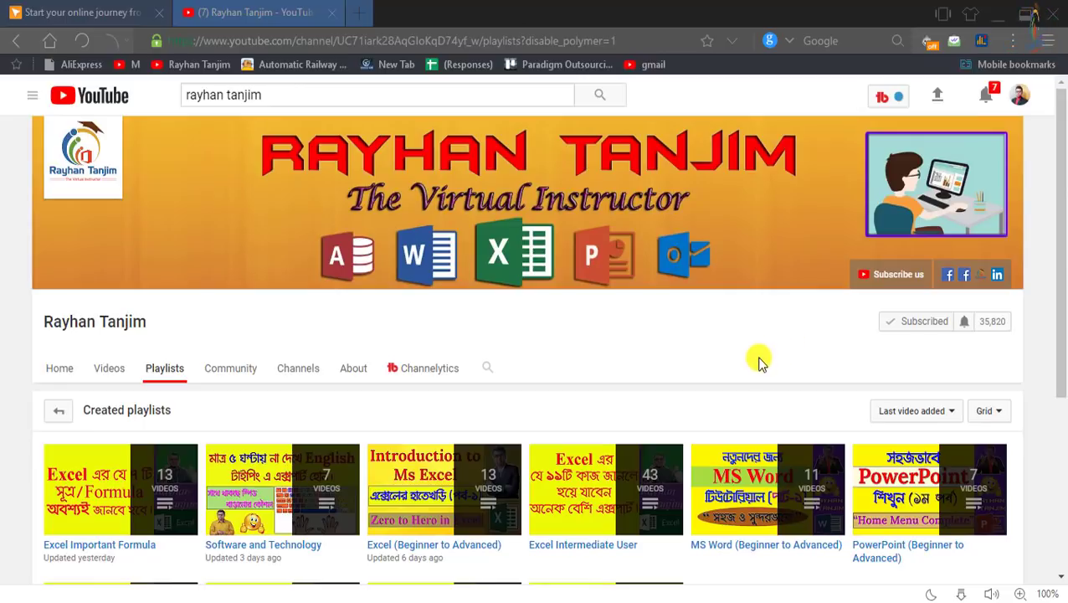
{"action": "scroll", "coordinate": [739, 351], "scroll_direction": "down", "scroll_amount": 2}
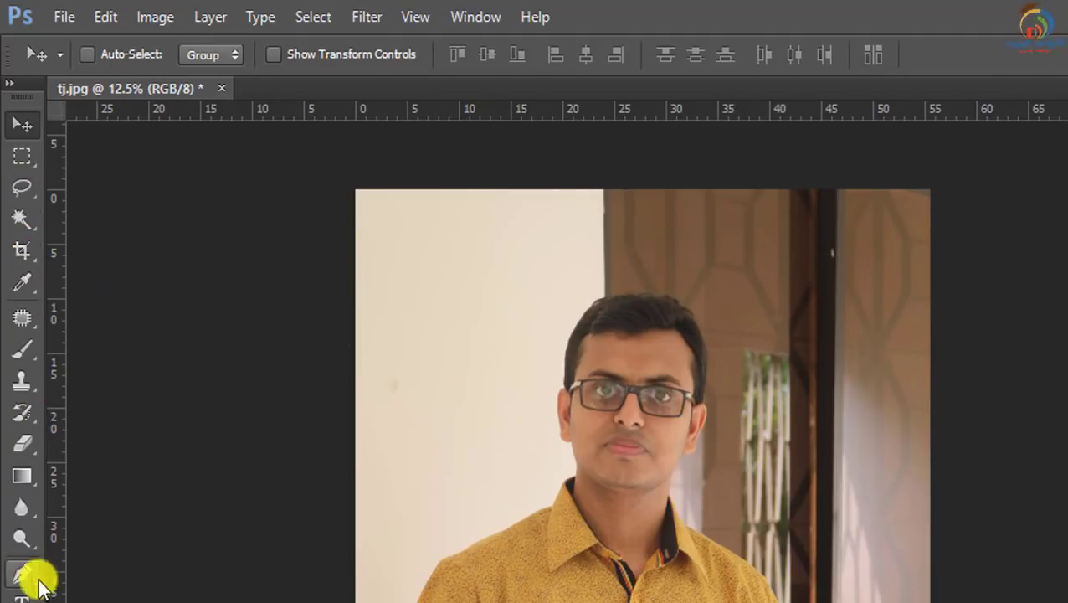
Crop the photo around the head and shoulders, from just above the hair to mid-shirt.
{"action": "left_click", "coordinate": [22, 251]}
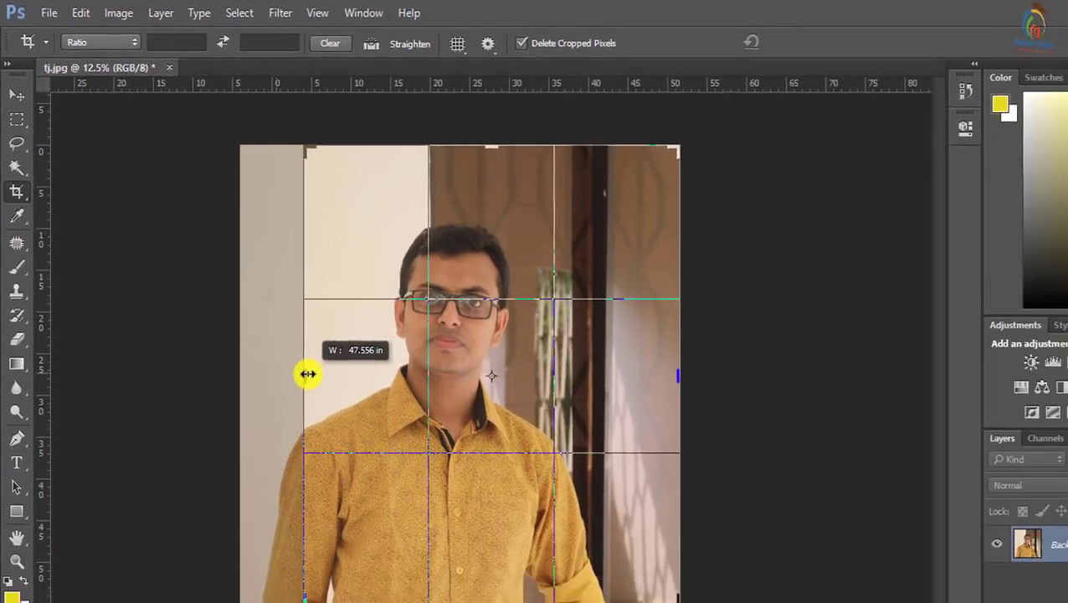
{"action": "left_click_drag", "start_coordinate": [360, 486], "coordinate": [274, 351]}
{"action": "left_click_drag", "start_coordinate": [606, 336], "coordinate": [554, 334]}
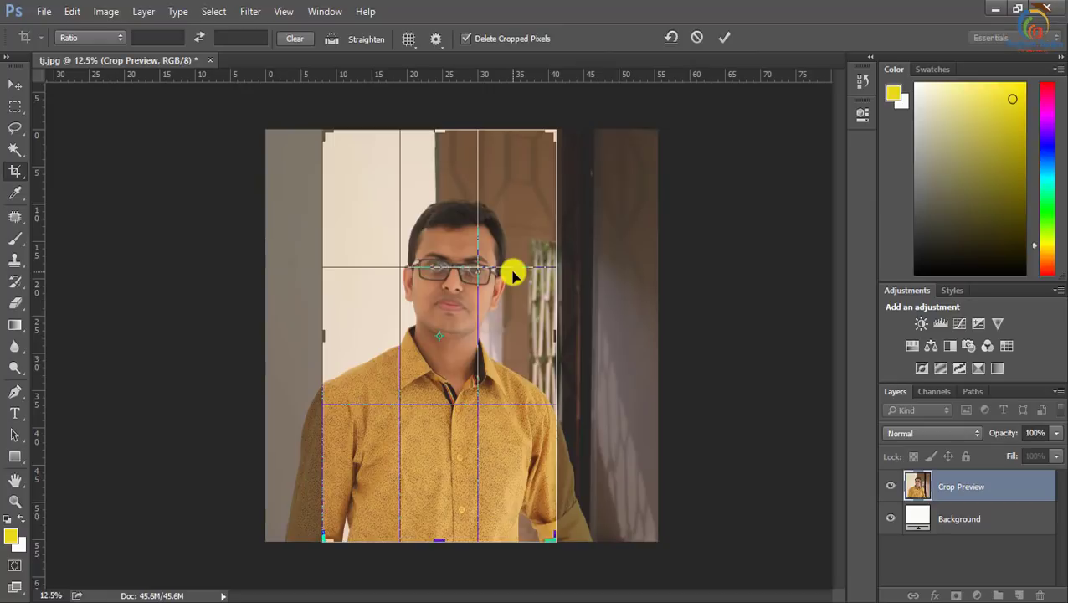
{"action": "left_click_drag", "start_coordinate": [325, 335], "coordinate": [334, 335]}
{"action": "left_click_drag", "start_coordinate": [547, 334], "coordinate": [546, 338]}
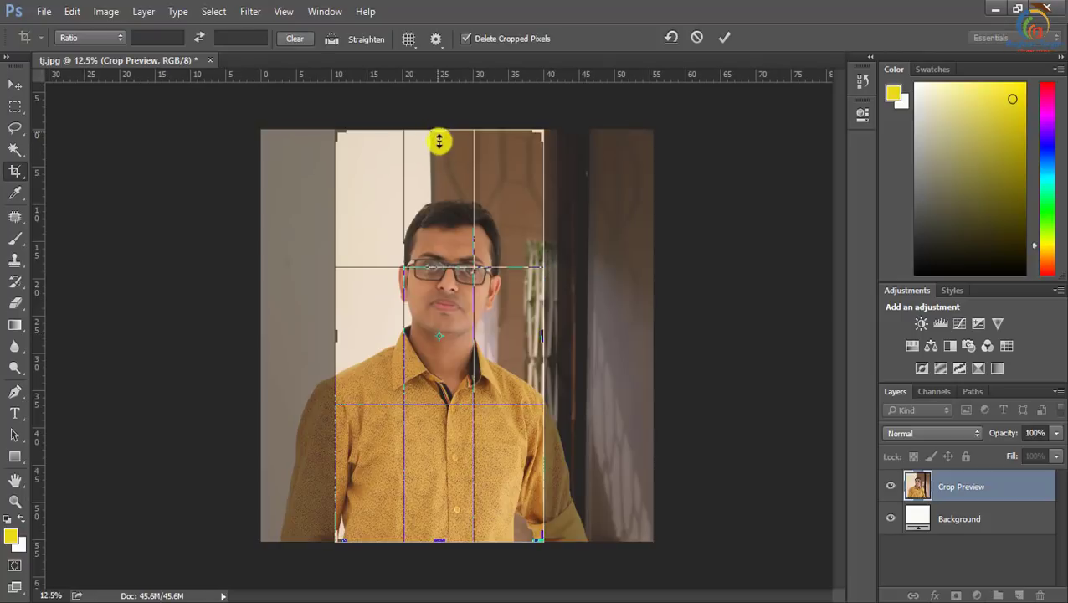
{"action": "left_click_drag", "start_coordinate": [441, 138], "coordinate": [441, 148]}
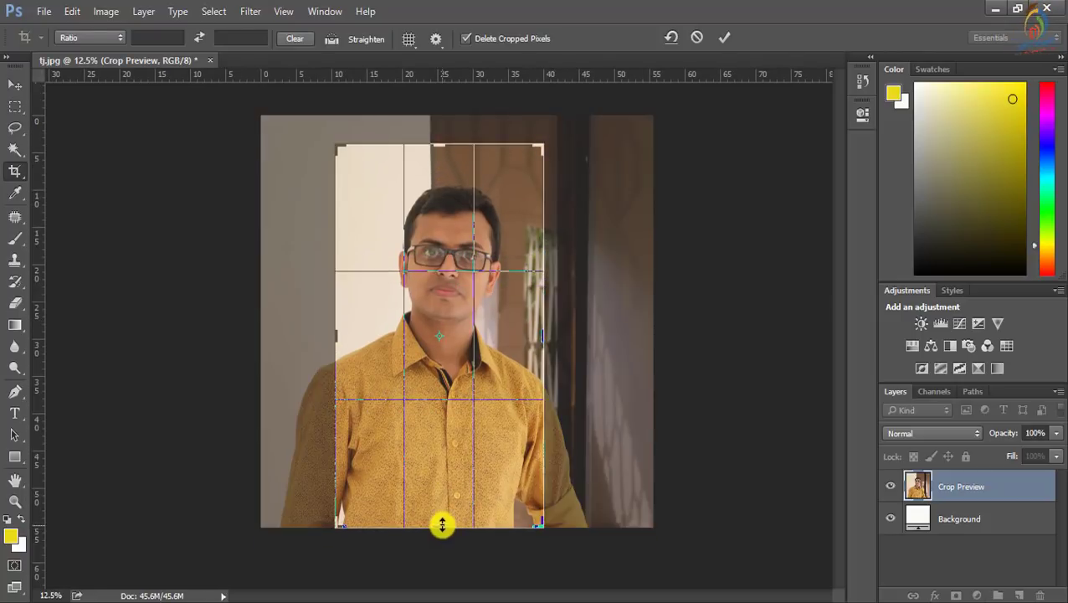
{"action": "left_click_drag", "start_coordinate": [441, 521], "coordinate": [433, 474]}
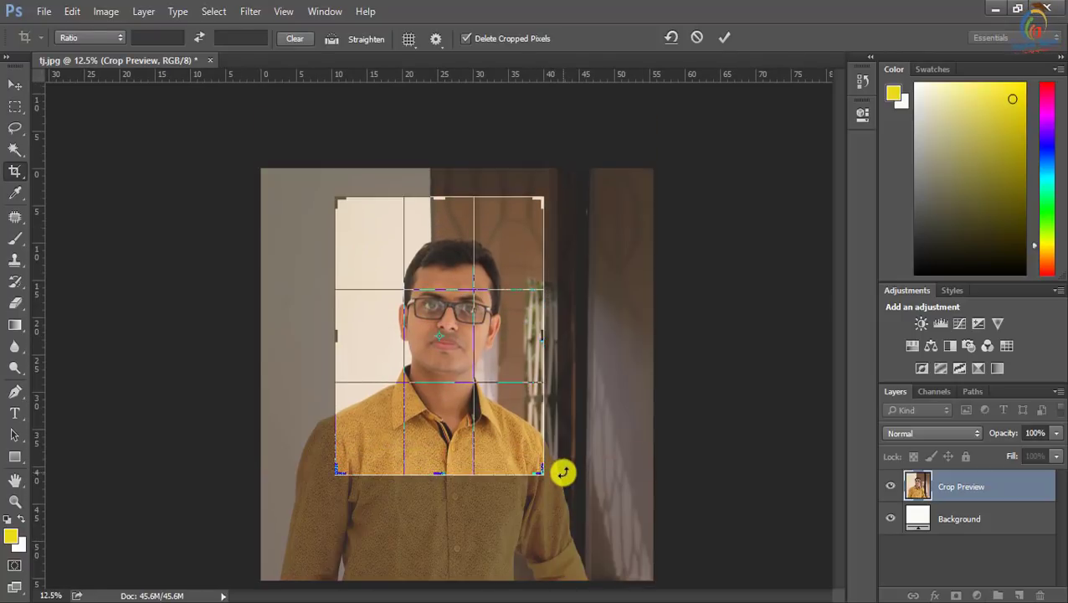
{"action": "key", "text": "Return"}
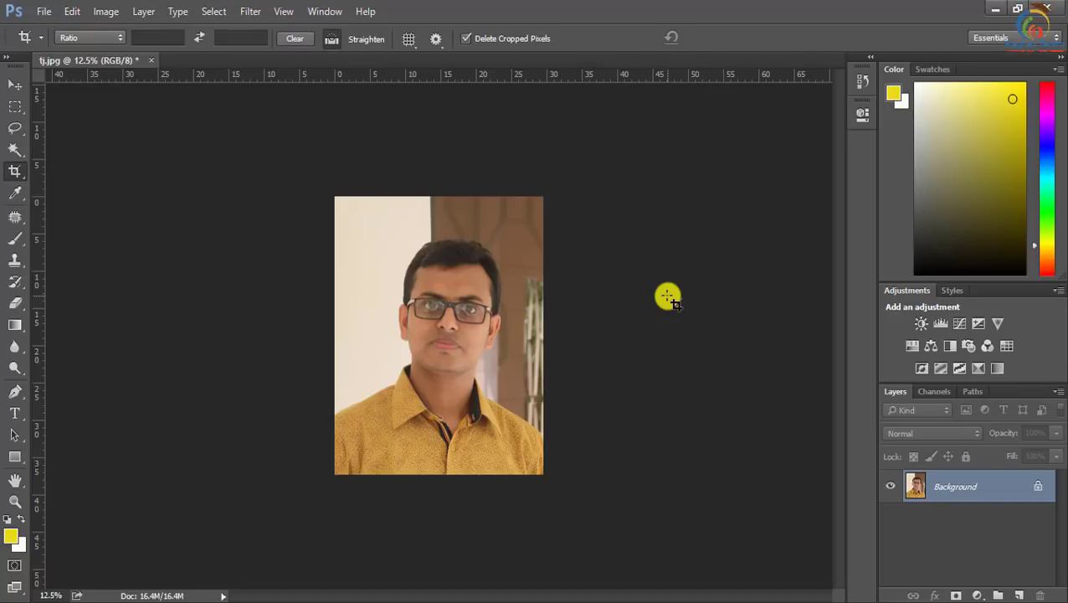
Apply a Selective Color adjustment adding +15 Black to the Blacks.
{"action": "key", "text": "ctrl+plus"}
{"action": "key", "text": "ctrl+plus"}
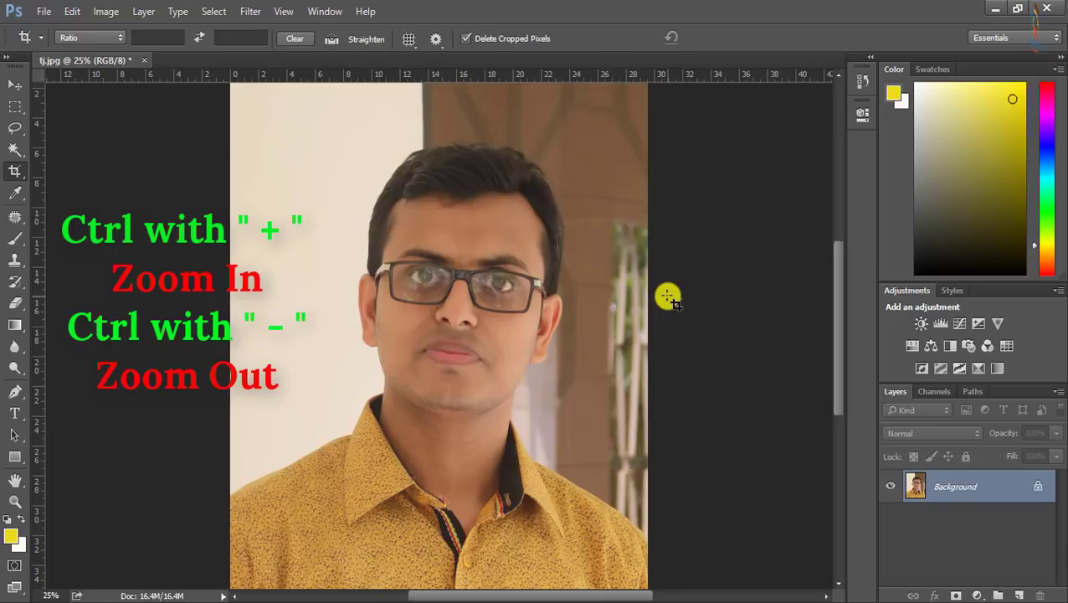
{"action": "key", "text": "ctrl+minus"}
{"action": "key", "text": "ctrl+plus"}
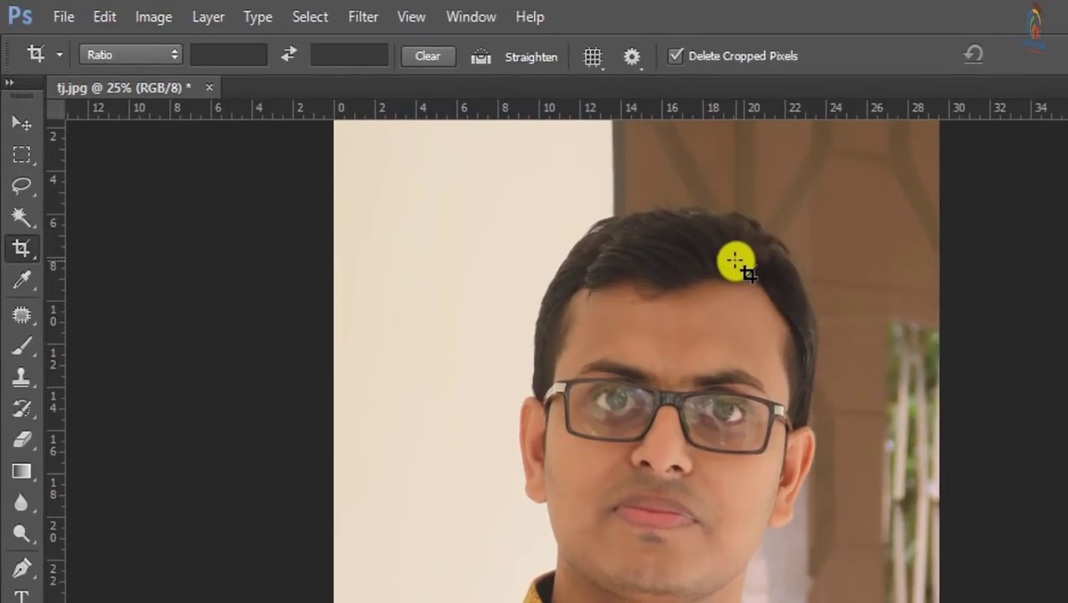
{"action": "left_click", "coordinate": [141, 15]}
{"action": "mouse_move", "coordinate": [184, 77]}
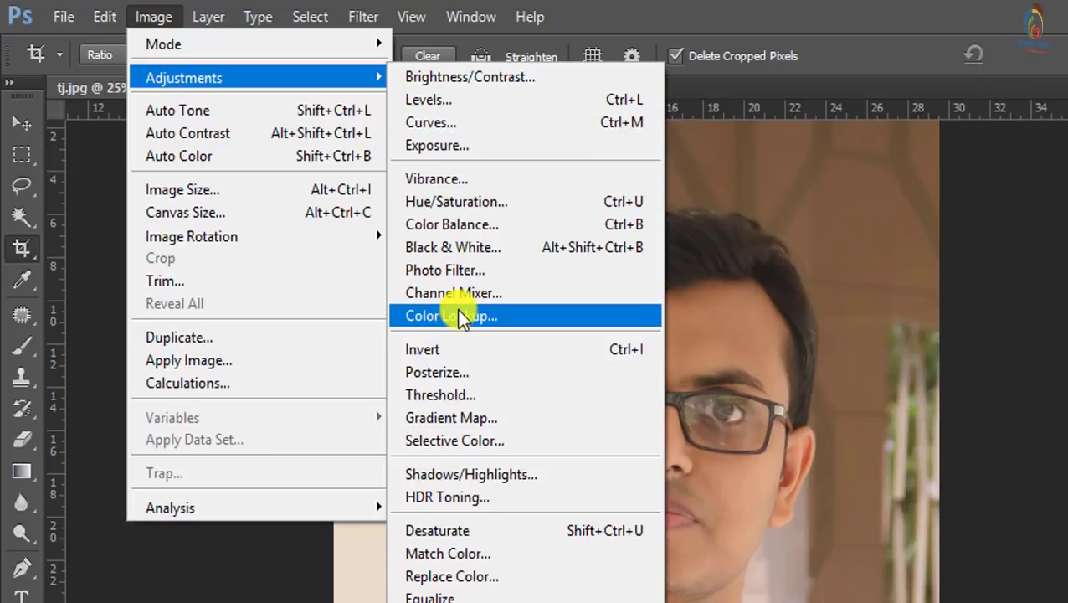
{"action": "left_click", "coordinate": [419, 440]}
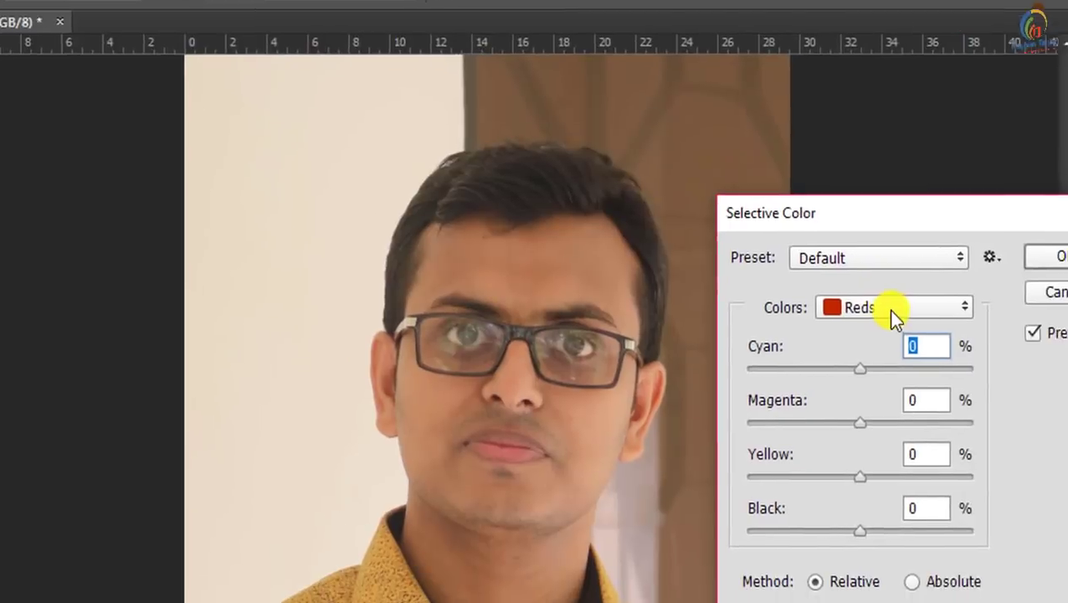
{"action": "left_click", "coordinate": [992, 365]}
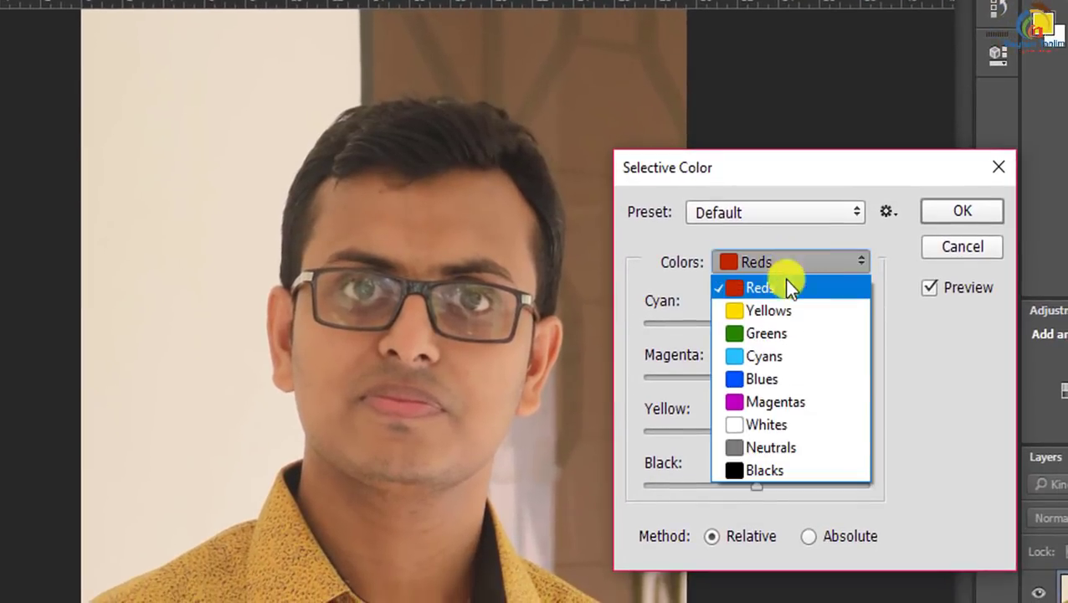
{"action": "left_click", "coordinate": [770, 467]}
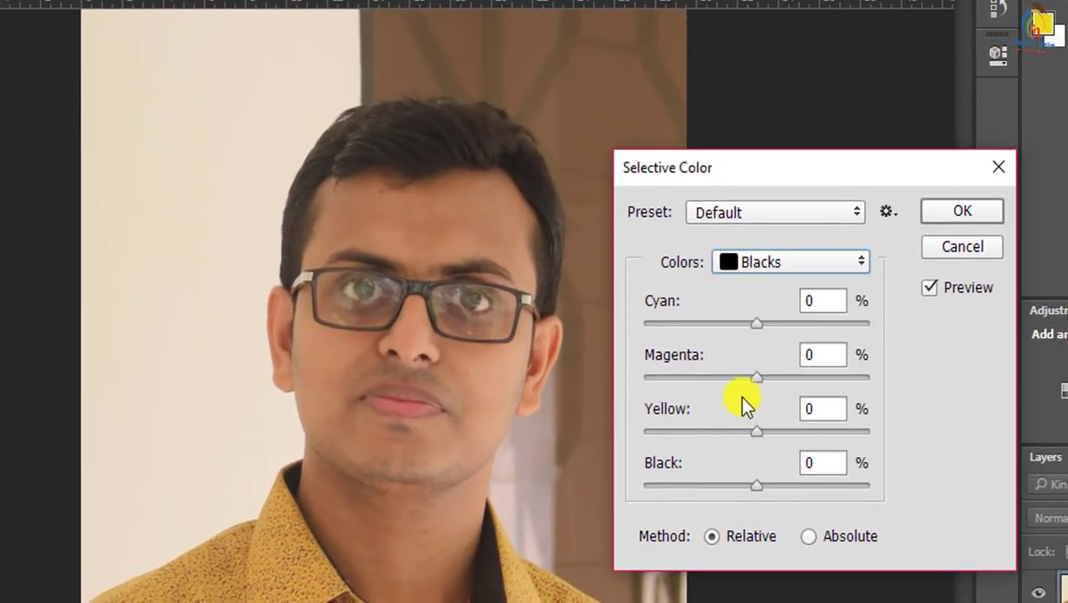
{"action": "left_click_drag", "start_coordinate": [756, 486], "coordinate": [766, 490]}
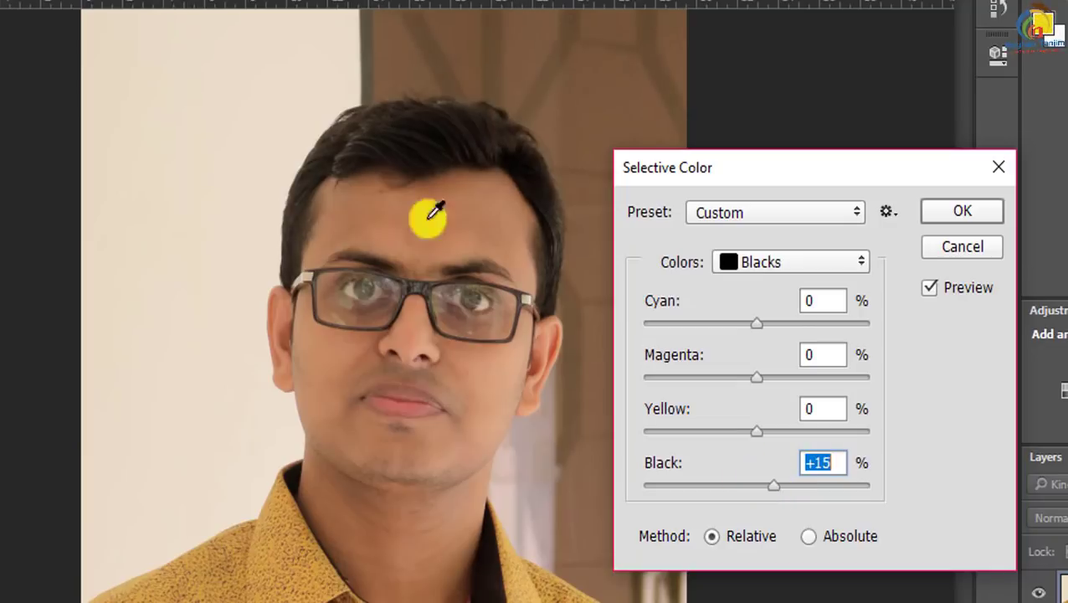
{"action": "left_click", "coordinate": [959, 211]}
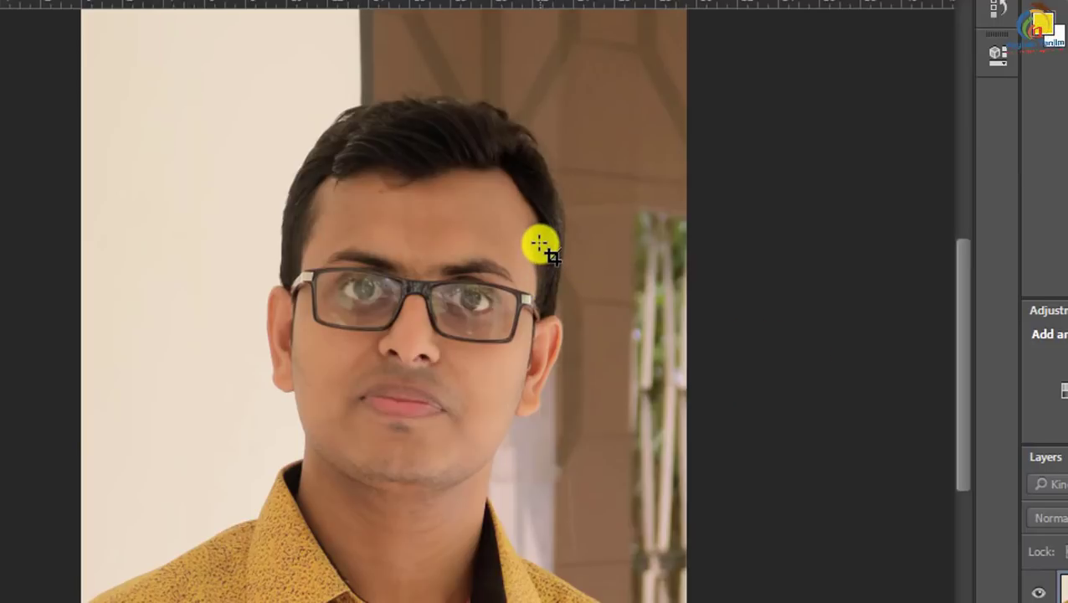
{"action": "key", "text": "ctrl+minus"}
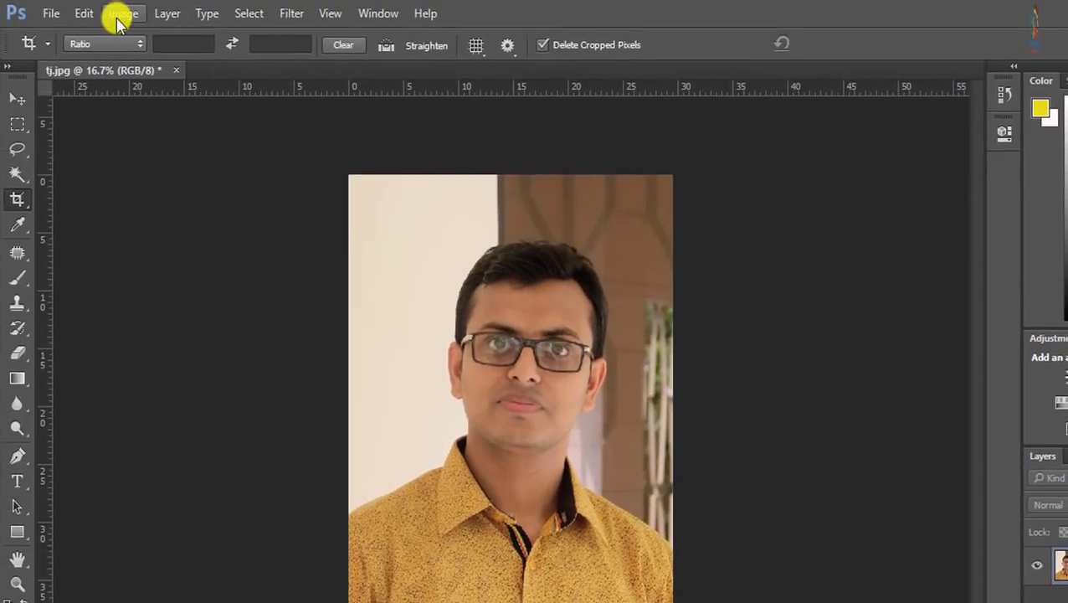
{"action": "left_click", "coordinate": [121, 14]}
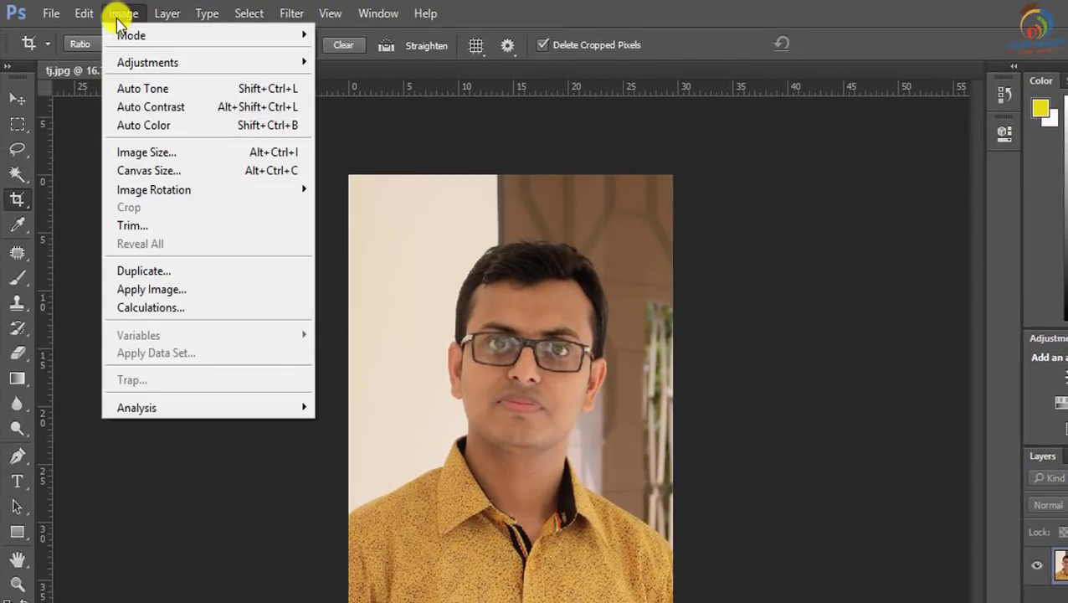
{"action": "mouse_move", "coordinate": [147, 62]}
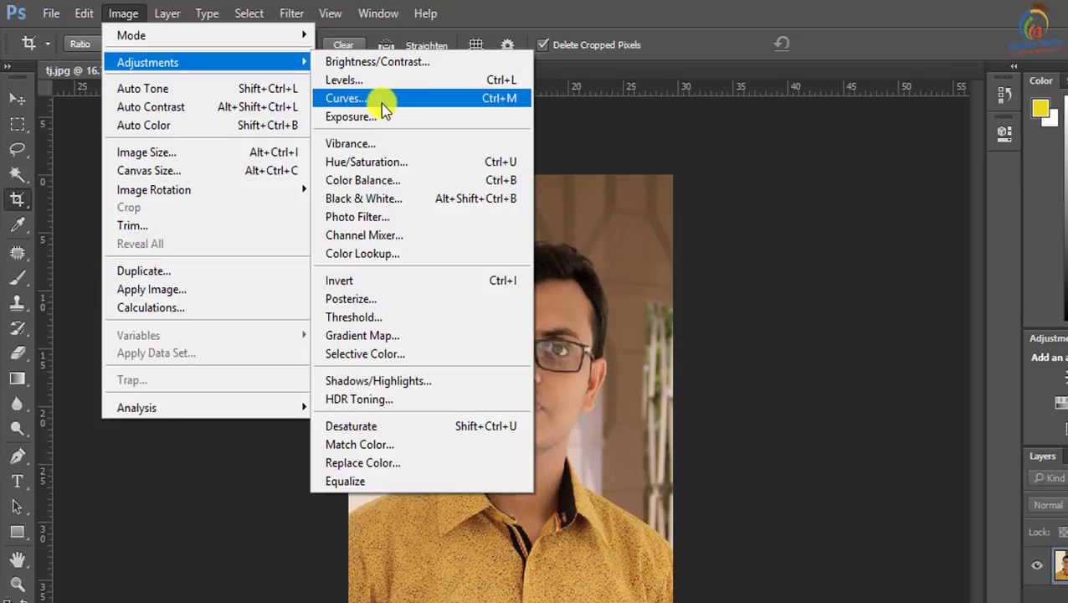
Add a Curves midtone point raised from input 116 to output 133.
{"action": "left_click", "coordinate": [396, 102]}
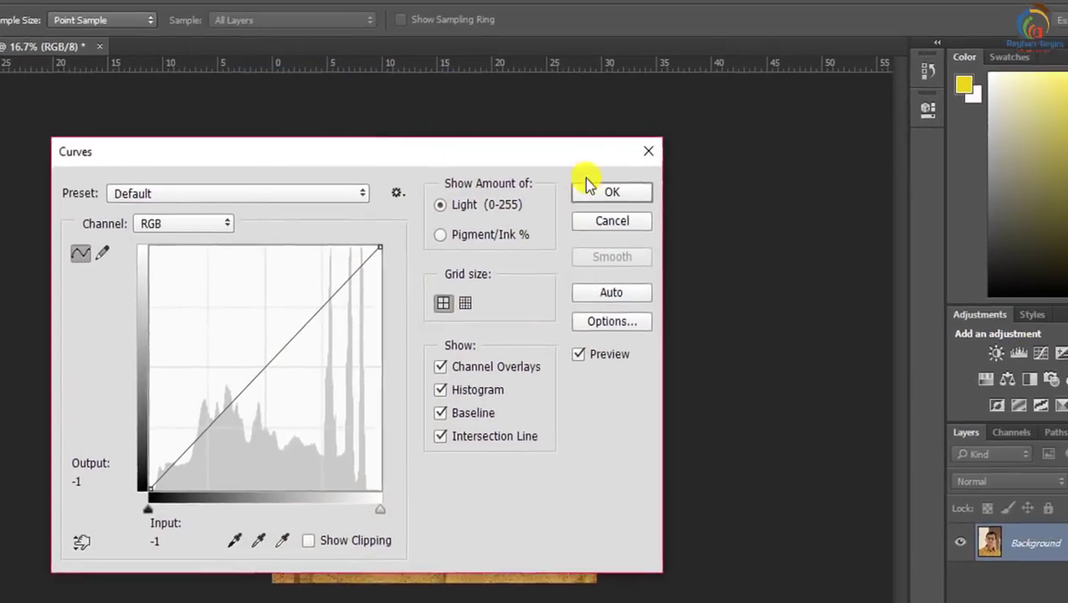
{"action": "left_click_drag", "start_coordinate": [588, 181], "coordinate": [877, 169]}
{"action": "left_click", "coordinate": [745, 386]}
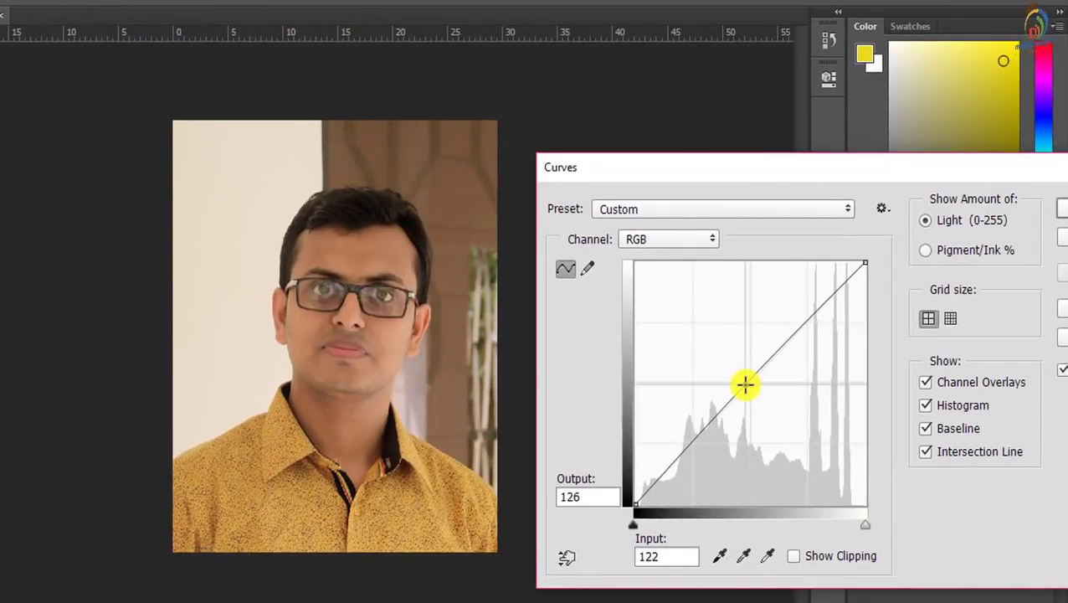
{"action": "mouse_move", "coordinate": [746, 385]}
{"action": "left_mouse_down"}
{"action": "mouse_move", "coordinate": [736, 385]}
{"action": "mouse_move", "coordinate": [737, 399]}
{"action": "mouse_move", "coordinate": [740, 379]}
{"action": "left_mouse_up"}
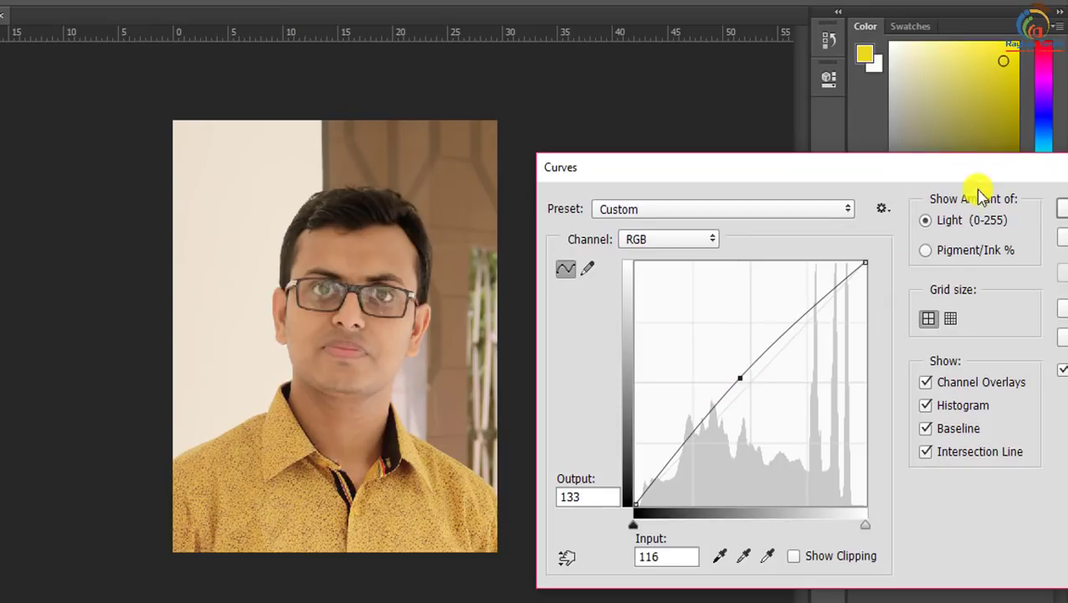
{"action": "left_click_drag", "start_coordinate": [958, 179], "coordinate": [945, 178]}
{"action": "left_click", "coordinate": [1056, 208]}
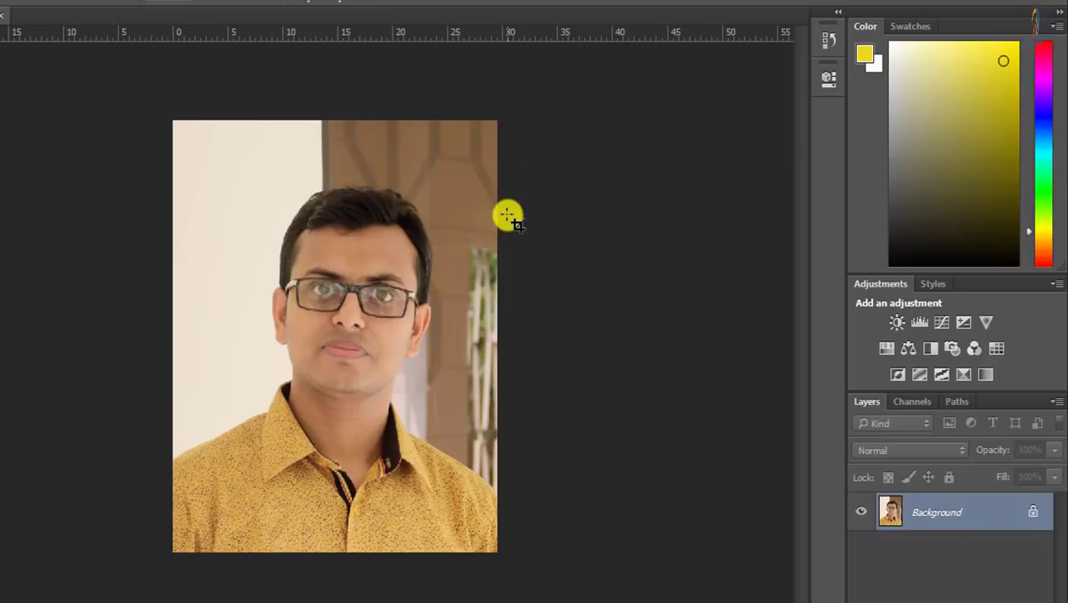
{"action": "key", "text": "ctrl+l"}
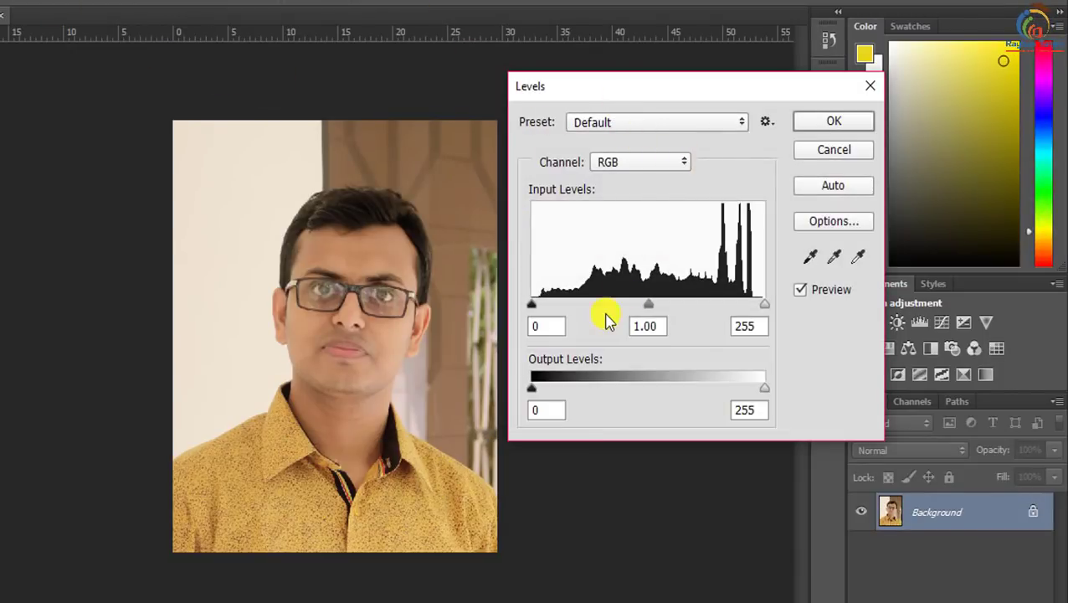
Apply Levels with the white input at 243 and midtone gamma at 1.00.
{"action": "left_click_drag", "start_coordinate": [683, 87], "coordinate": [696, 96]}
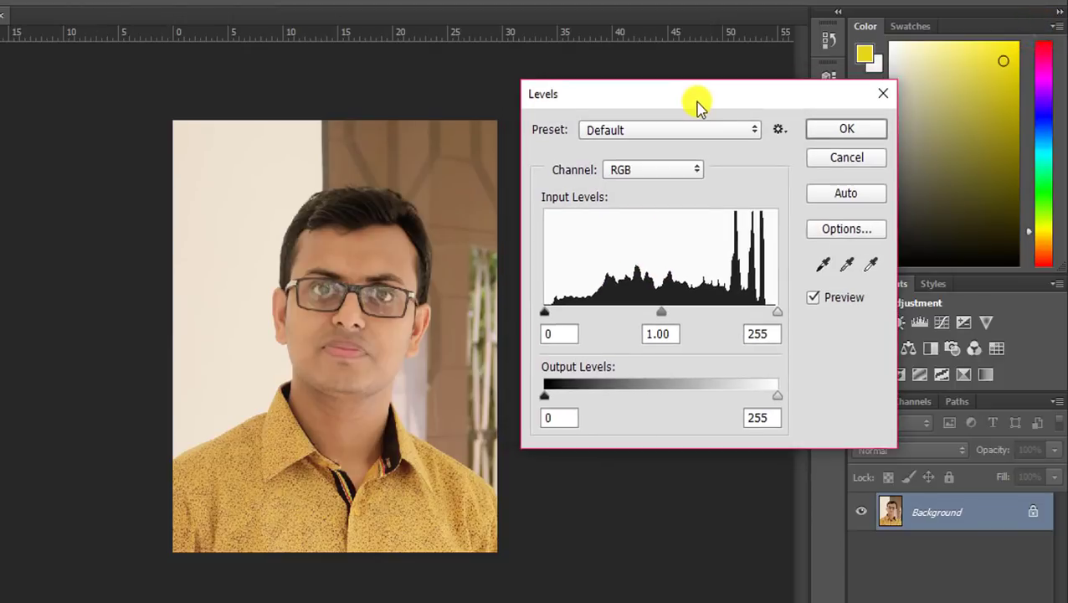
{"action": "left_click_drag", "start_coordinate": [663, 322], "coordinate": [644, 315]}
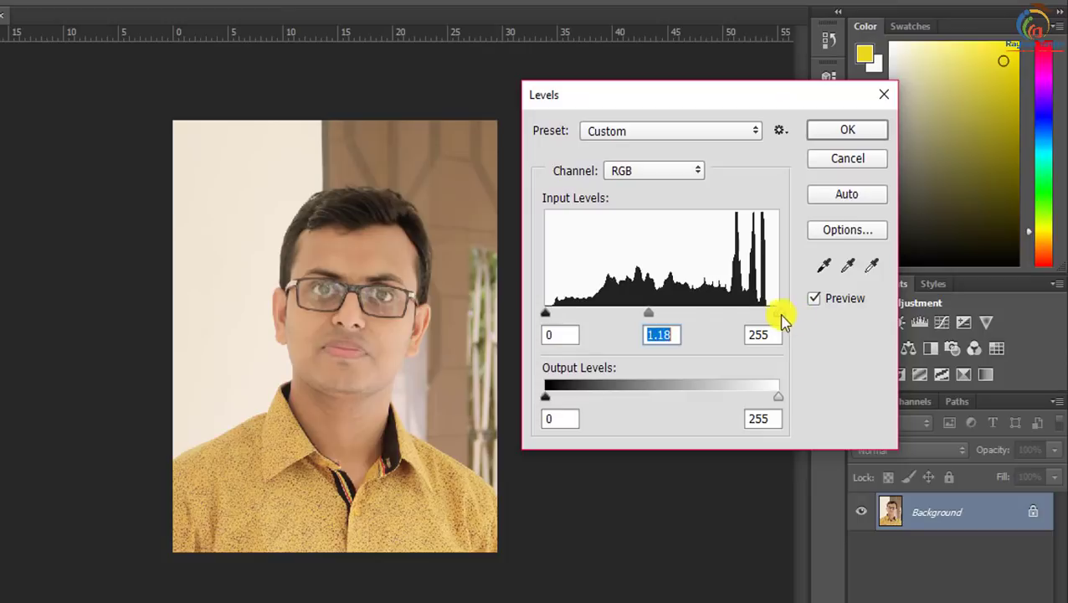
{"action": "left_click_drag", "start_coordinate": [778, 313], "coordinate": [768, 317]}
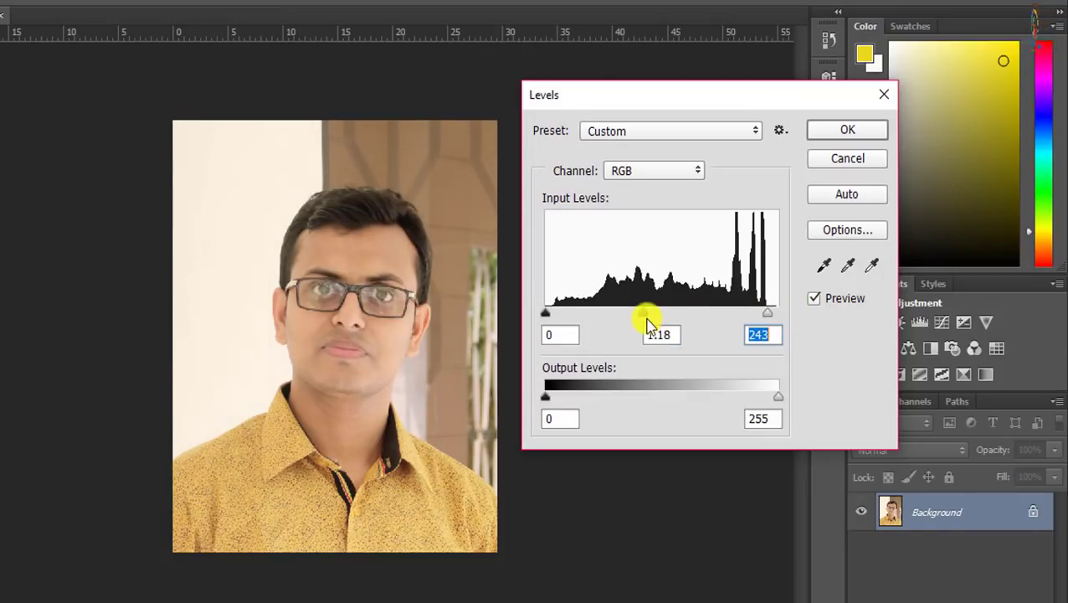
{"action": "left_click_drag", "start_coordinate": [644, 317], "coordinate": [656, 320]}
{"action": "left_click", "coordinate": [656, 321]}
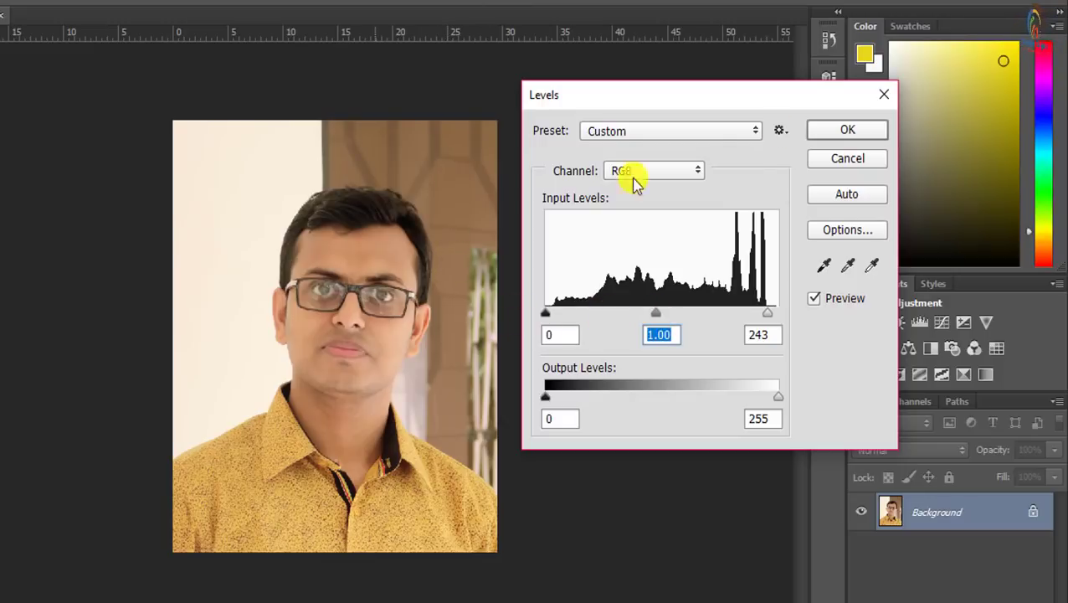
{"action": "left_click", "coordinate": [837, 133]}
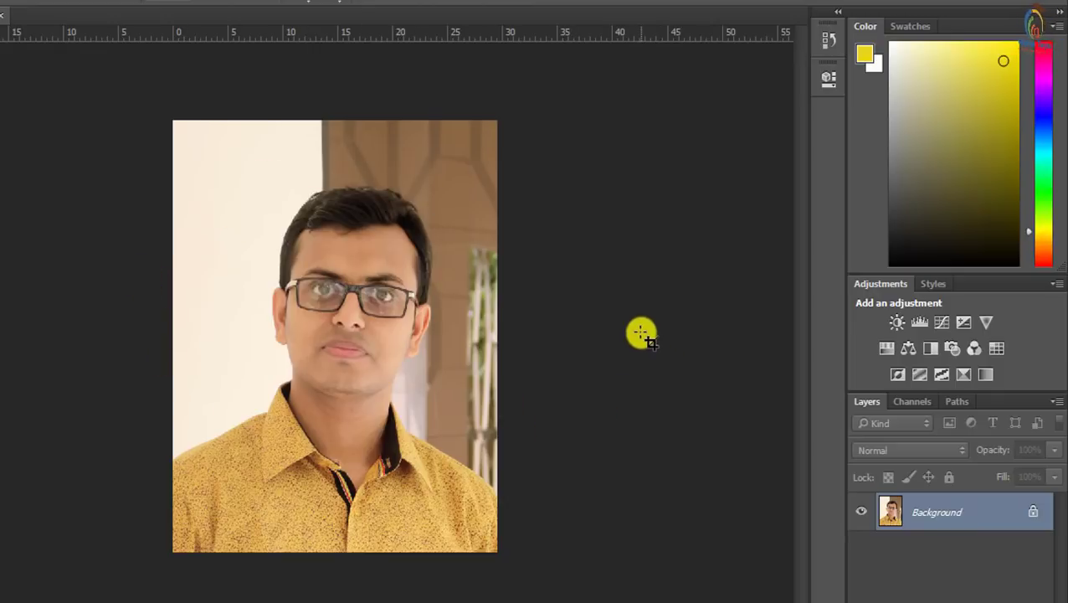
Zoom in on the face and select the Patch Tool from the healing tools.
{"action": "key", "text": "ctrl+plus"}
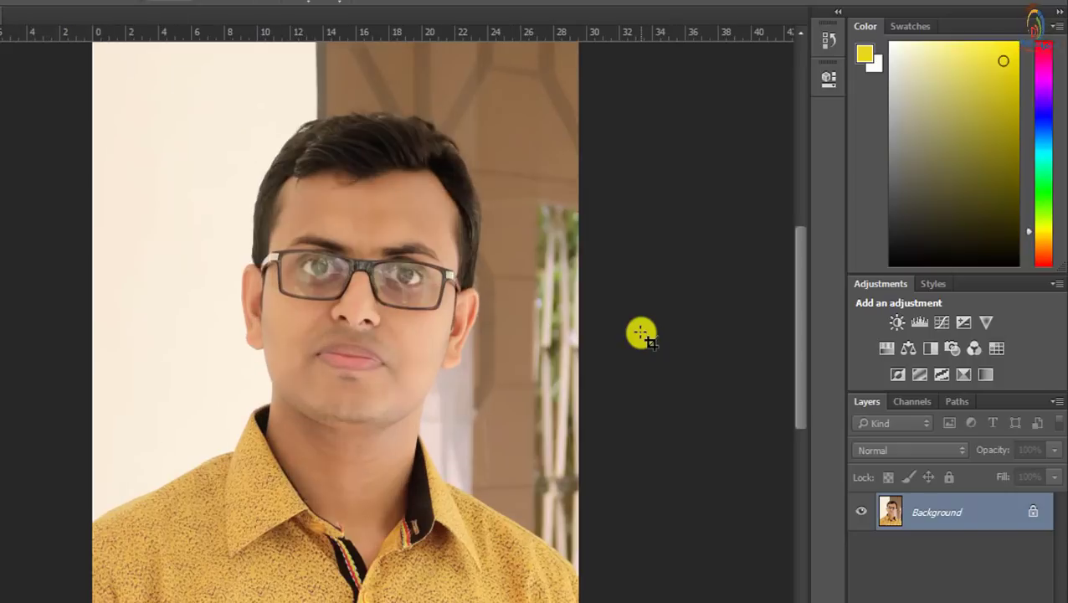
{"action": "key", "text": "ctrl+plus"}
{"action": "key", "text": "ctrl+plus"}
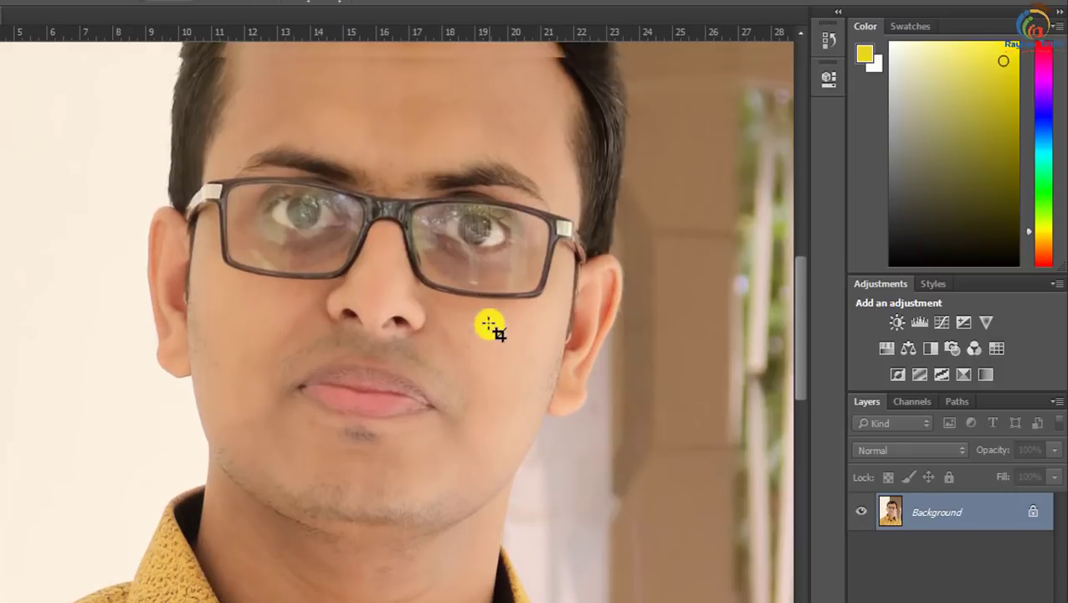
{"action": "scroll", "coordinate": [488, 322], "scroll_direction": "up", "scroll_amount": 3}
{"action": "scroll", "coordinate": [489, 321], "scroll_direction": "up", "scroll_amount": 1}
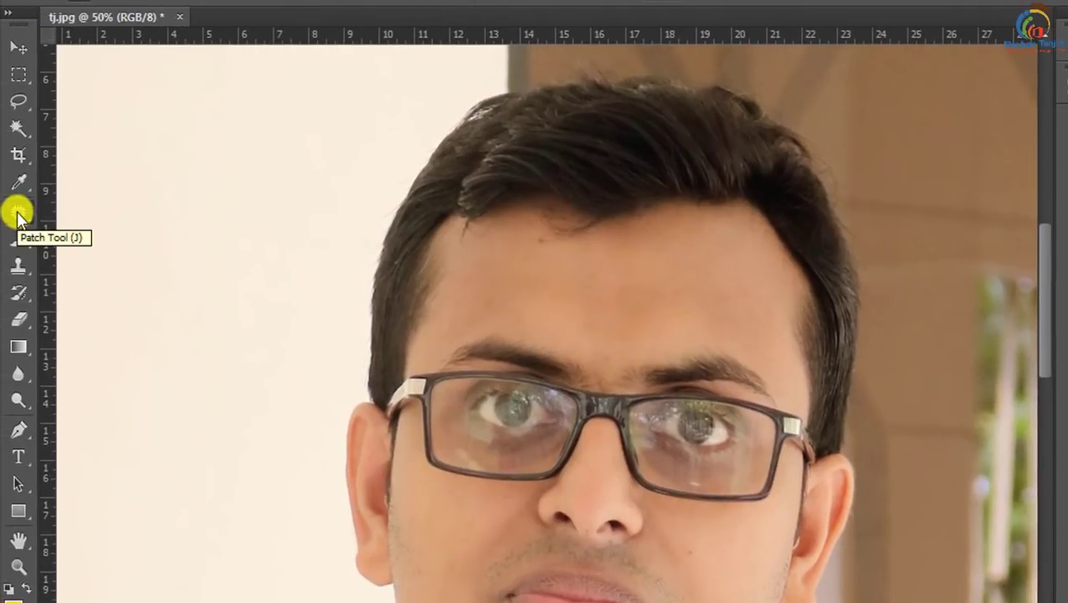
{"action": "right_click", "coordinate": [19, 212]}
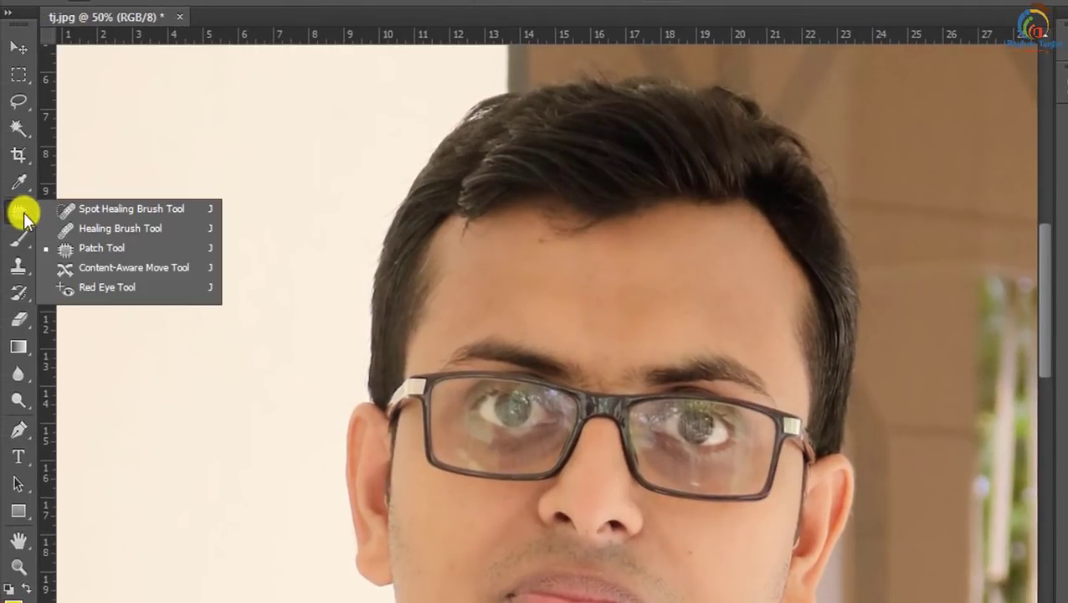
{"action": "left_click", "coordinate": [87, 248]}
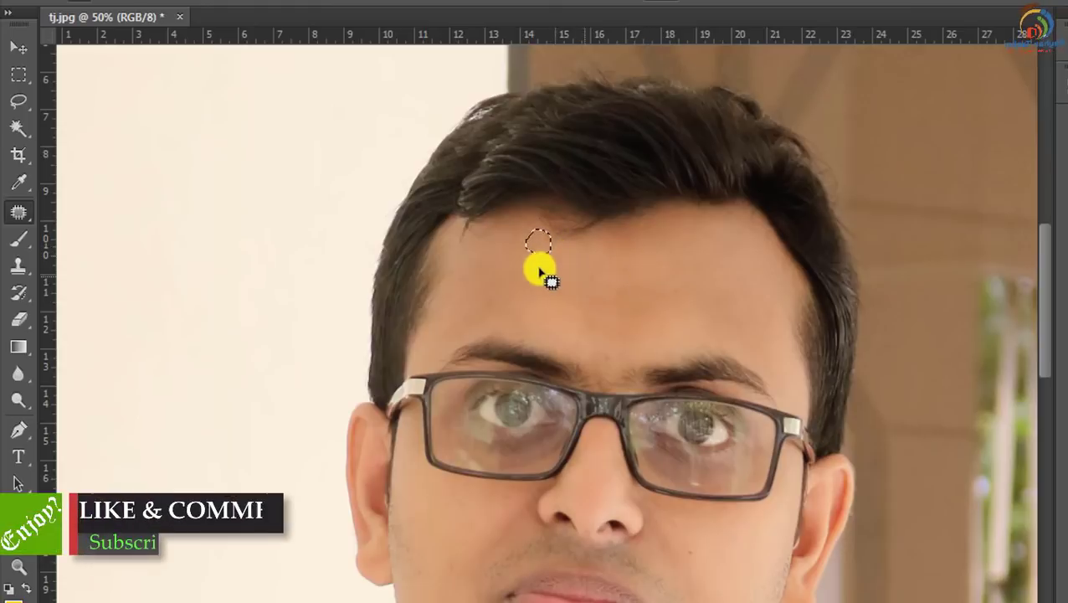
Patch a small forehead blemish and pan around the face for others.
{"action": "left_click_drag", "start_coordinate": [533, 243], "coordinate": [536, 242]}
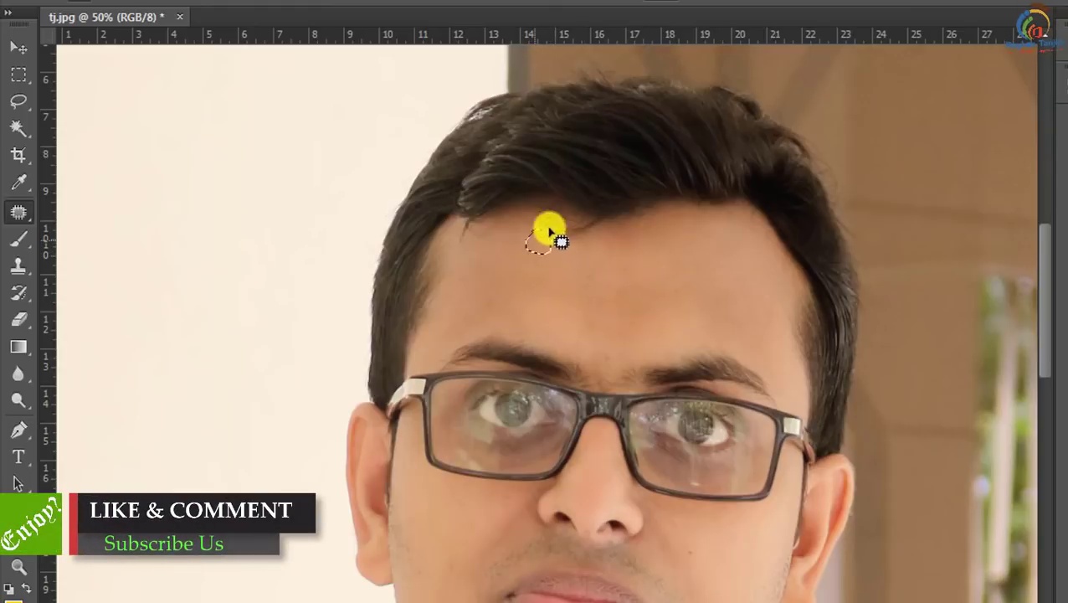
{"action": "scroll", "coordinate": [711, 326], "scroll_direction": "down", "scroll_amount": 1}
{"action": "scroll", "coordinate": [701, 320], "scroll_direction": "down", "scroll_amount": 2}
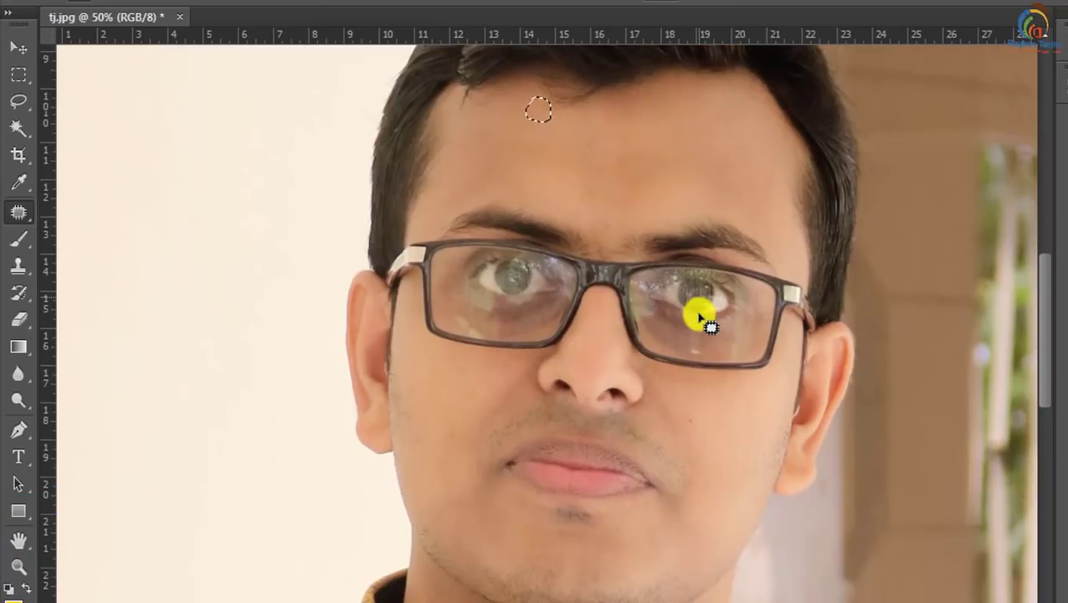
{"action": "scroll", "coordinate": [702, 319], "scroll_direction": "down", "scroll_amount": 2}
{"action": "scroll", "coordinate": [701, 320], "scroll_direction": "down", "scroll_amount": 2}
{"action": "scroll", "coordinate": [702, 319], "scroll_direction": "down", "scroll_amount": 2}
{"action": "scroll", "coordinate": [701, 319], "scroll_direction": "down", "scroll_amount": 2}
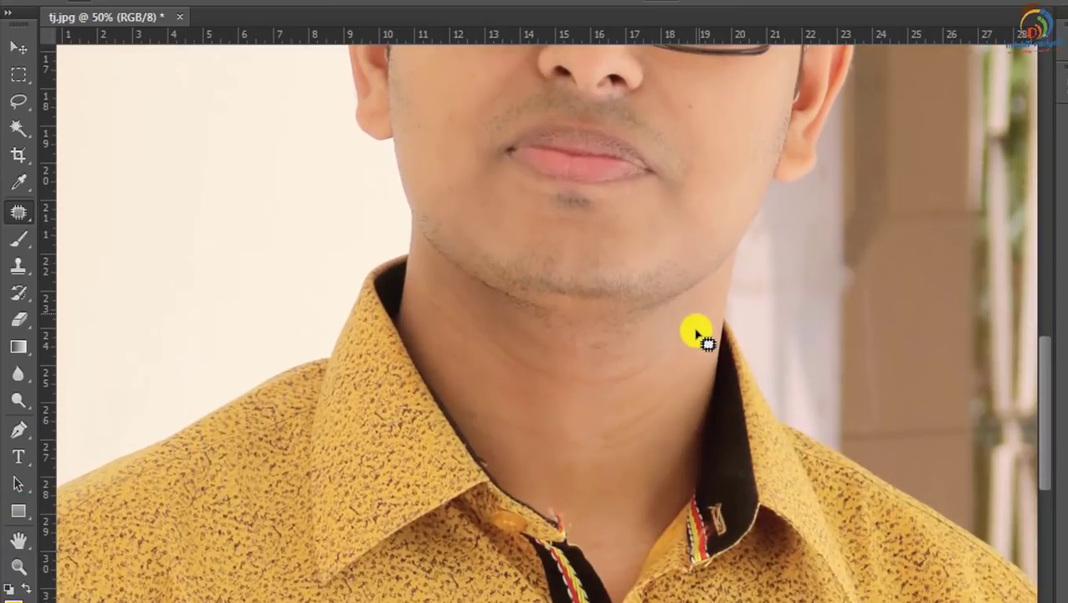
{"action": "scroll", "coordinate": [601, 418], "scroll_direction": "up", "scroll_amount": 2}
{"action": "scroll", "coordinate": [600, 418], "scroll_direction": "up", "scroll_amount": 2}
{"action": "scroll", "coordinate": [601, 419], "scroll_direction": "up", "scroll_amount": 2}
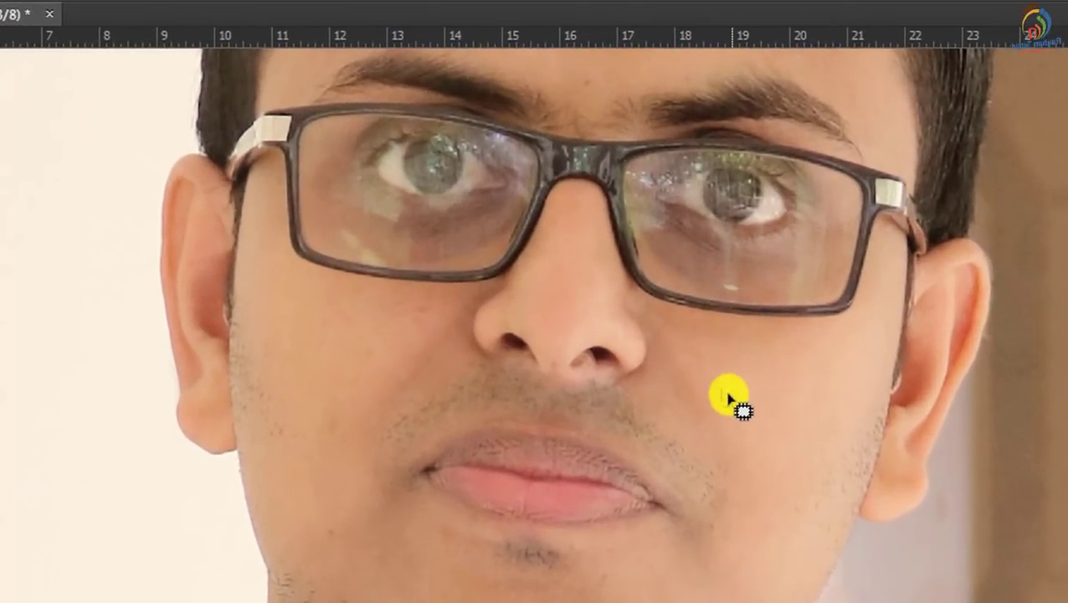
Patch the small blemish on the right cheek with clean nearby skin, then check the result.
{"action": "left_click_drag", "start_coordinate": [714, 405], "coordinate": [758, 424]}
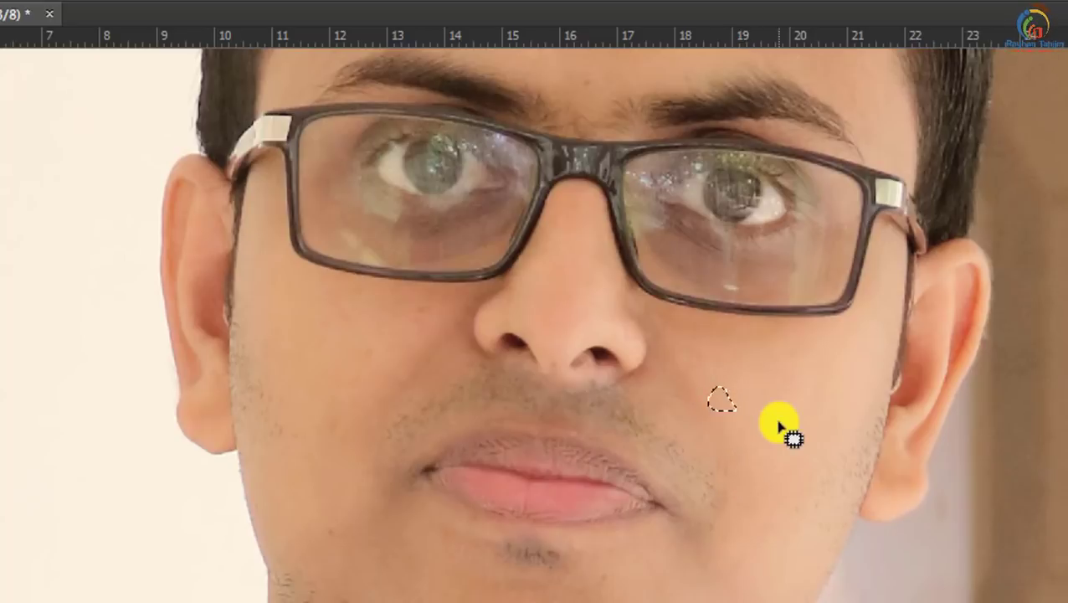
{"action": "right_click", "coordinate": [744, 392]}
{"action": "left_click", "coordinate": [728, 416]}
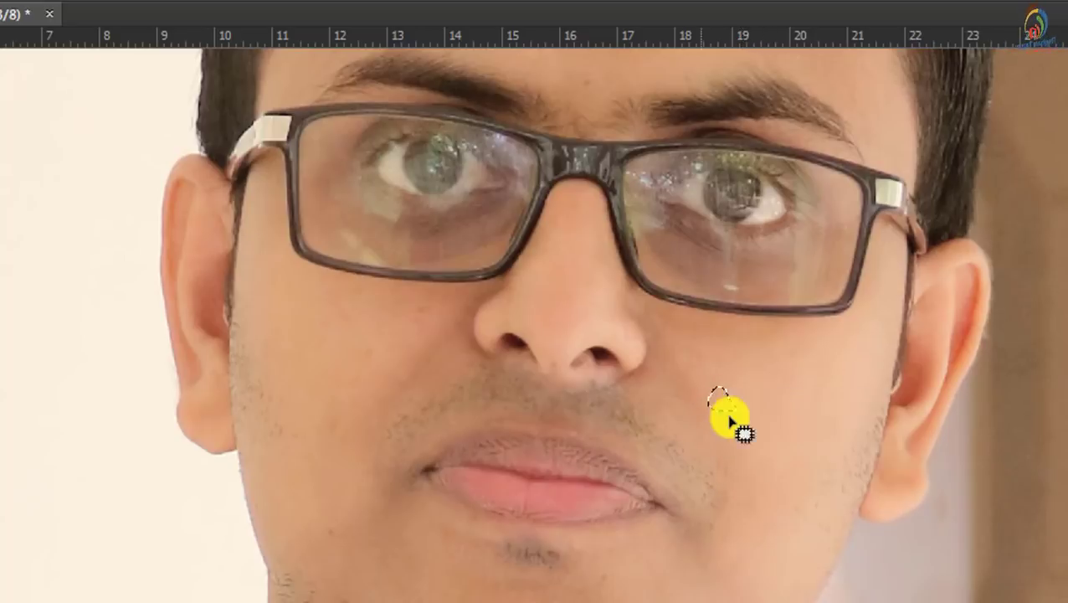
{"action": "scroll", "coordinate": [739, 416], "scroll_direction": "up", "scroll_amount": 2}
{"action": "scroll", "coordinate": [854, 572], "scroll_direction": "up", "scroll_amount": 3}
{"action": "scroll", "coordinate": [718, 594], "scroll_direction": "up", "scroll_amount": 1}
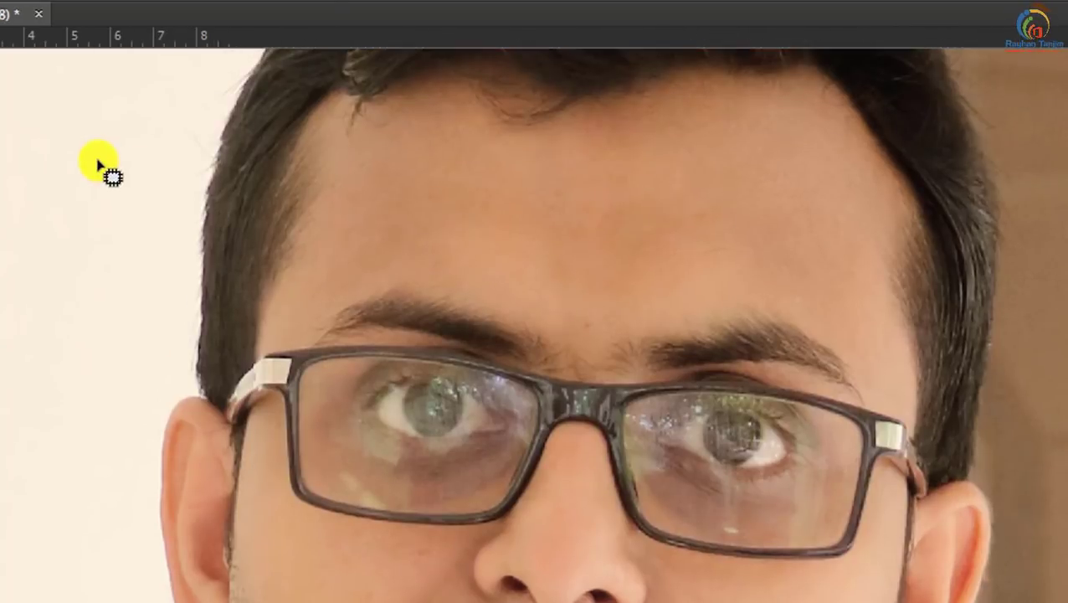
{"action": "key", "text": "ctrl+minus"}
{"action": "key", "text": "ctrl+minus"}
{"action": "key", "text": "ctrl+minus"}
{"action": "key", "text": "ctrl+plus"}
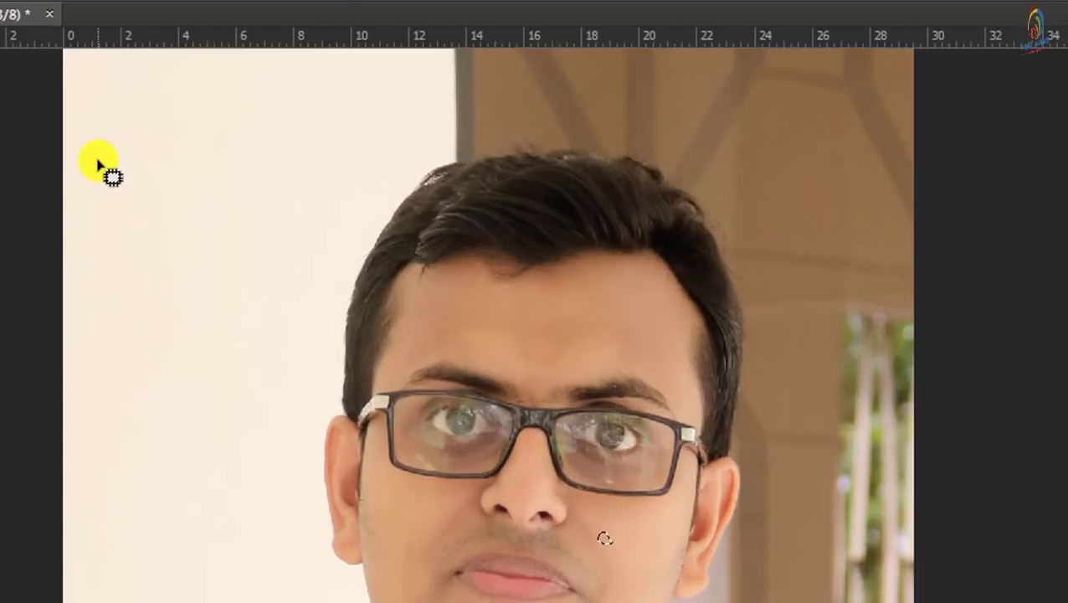
{"action": "scroll", "coordinate": [162, 362], "scroll_direction": "down", "scroll_amount": 3}
{"action": "scroll", "coordinate": [172, 363], "scroll_direction": "down", "scroll_amount": 1}
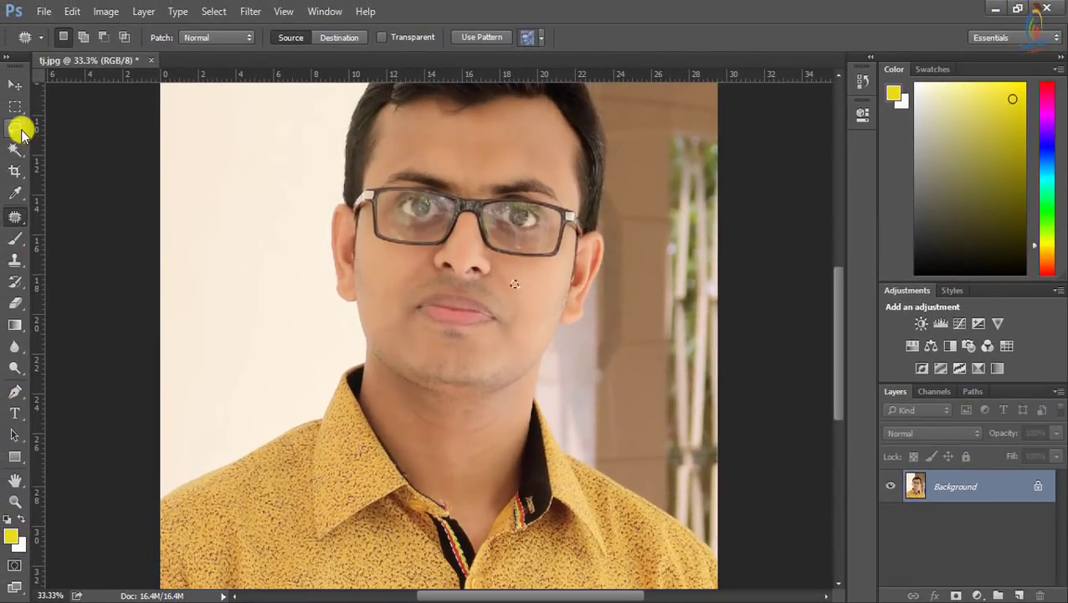
With the Pen Tool, place the first anchor where the left shoulder meets the image edge.
{"action": "left_click", "coordinate": [21, 134]}
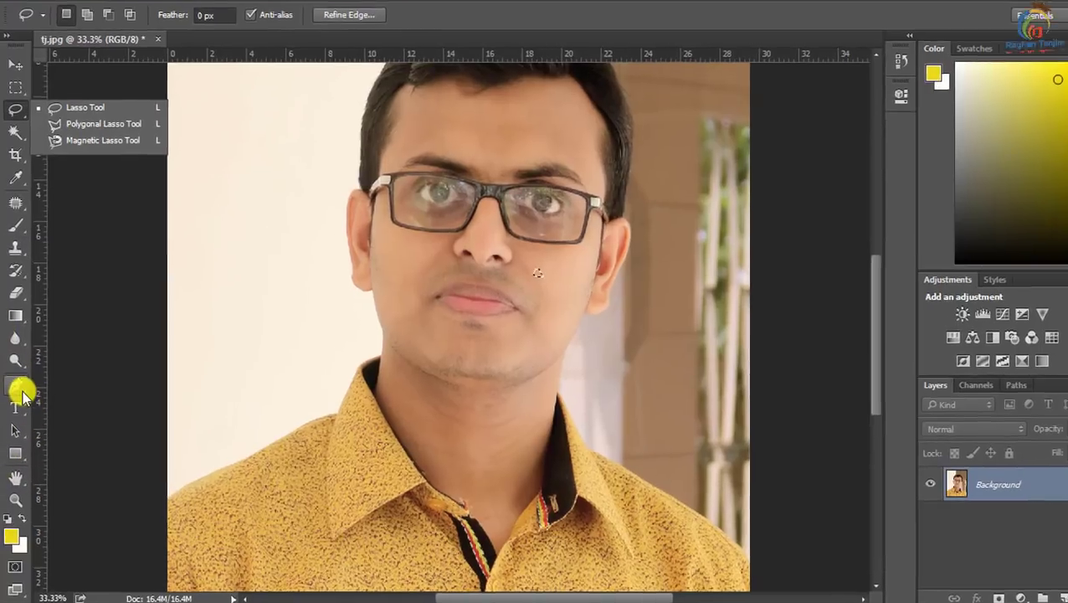
{"action": "left_click", "coordinate": [15, 391]}
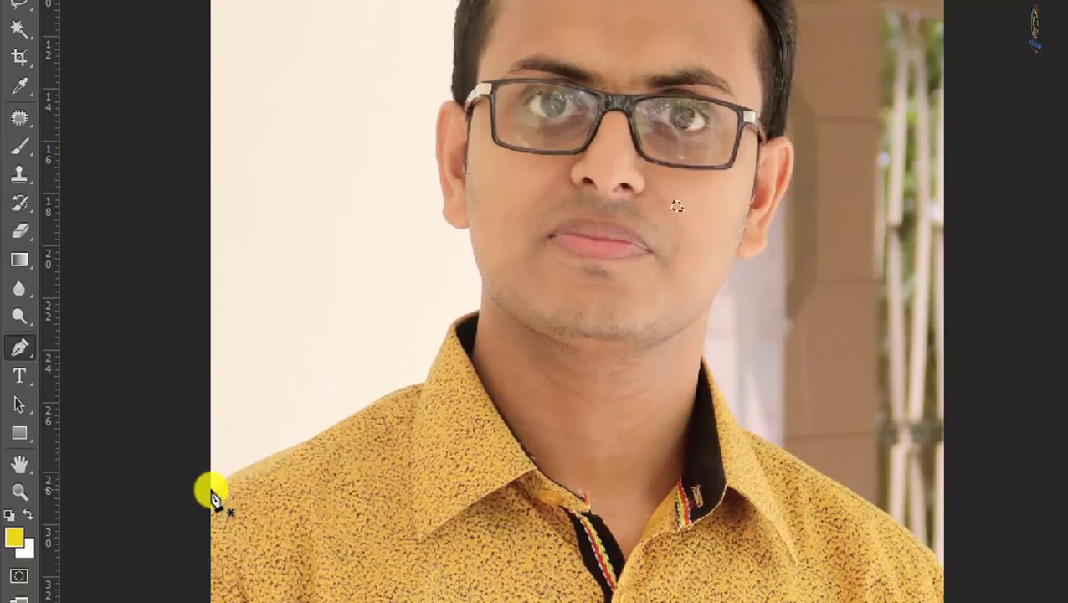
{"action": "key", "text": "ctrl+plus"}
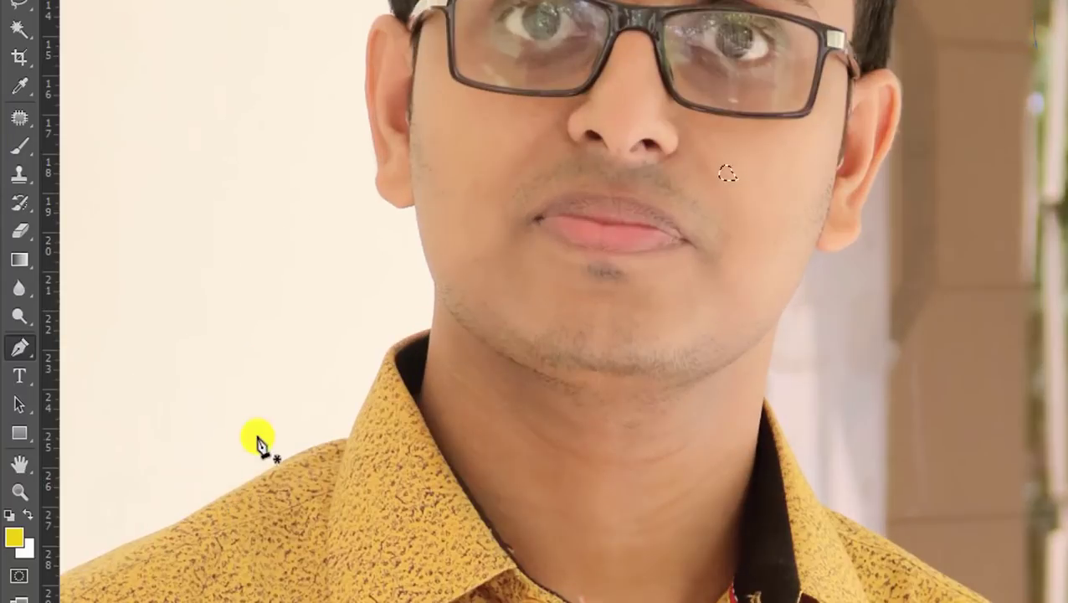
{"action": "scroll", "coordinate": [255, 442], "scroll_direction": "down", "scroll_amount": 1}
{"action": "scroll", "coordinate": [445, 584], "scroll_direction": "left", "scroll_amount": 5}
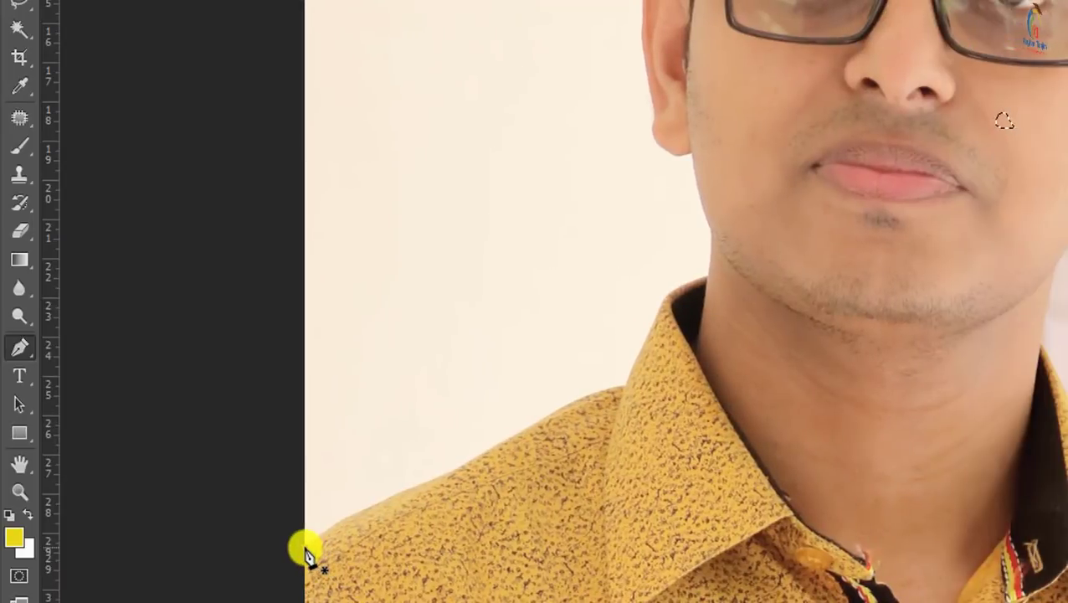
{"action": "left_click", "coordinate": [305, 548]}
Trace anchors along the left shoulder and up the collar edge.
{"action": "left_click", "coordinate": [400, 495]}
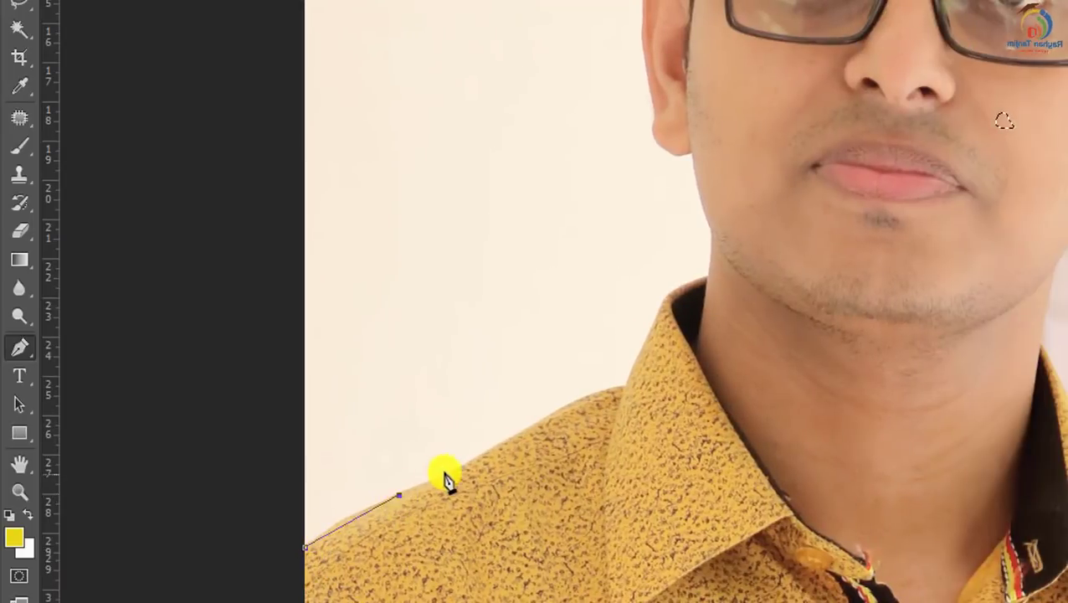
{"action": "left_click", "coordinate": [483, 450]}
{"action": "left_click", "coordinate": [531, 430]}
{"action": "left_click", "coordinate": [578, 401]}
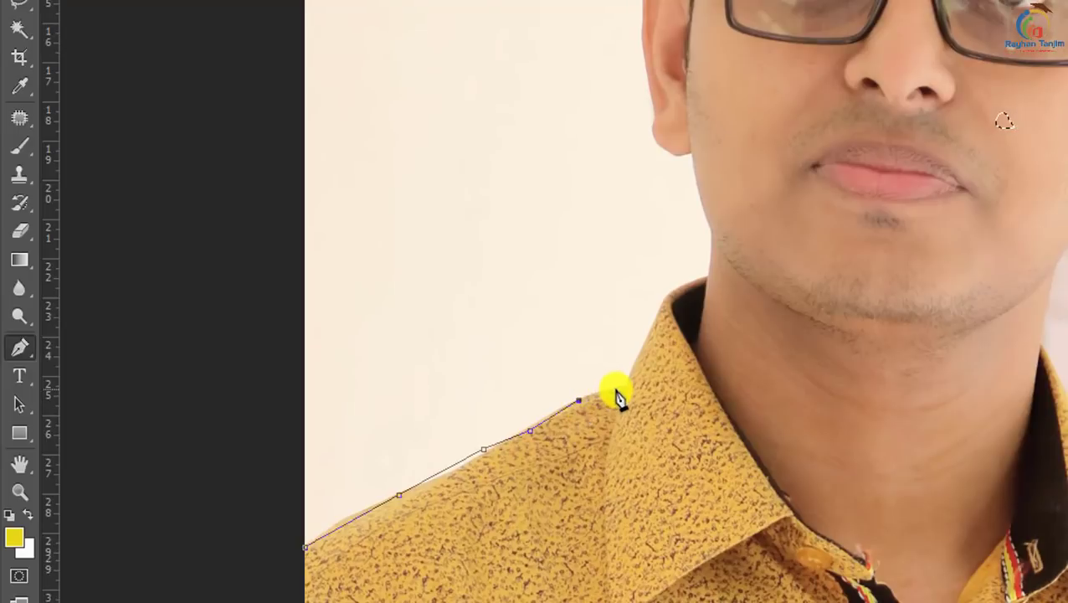
{"action": "left_click", "coordinate": [619, 389]}
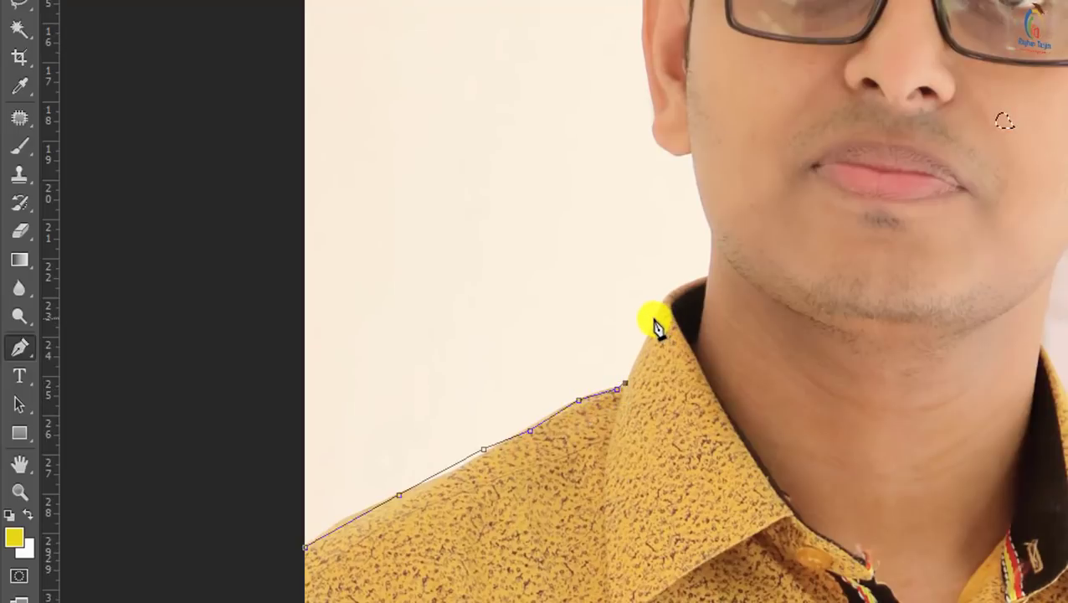
{"action": "left_click", "coordinate": [664, 299]}
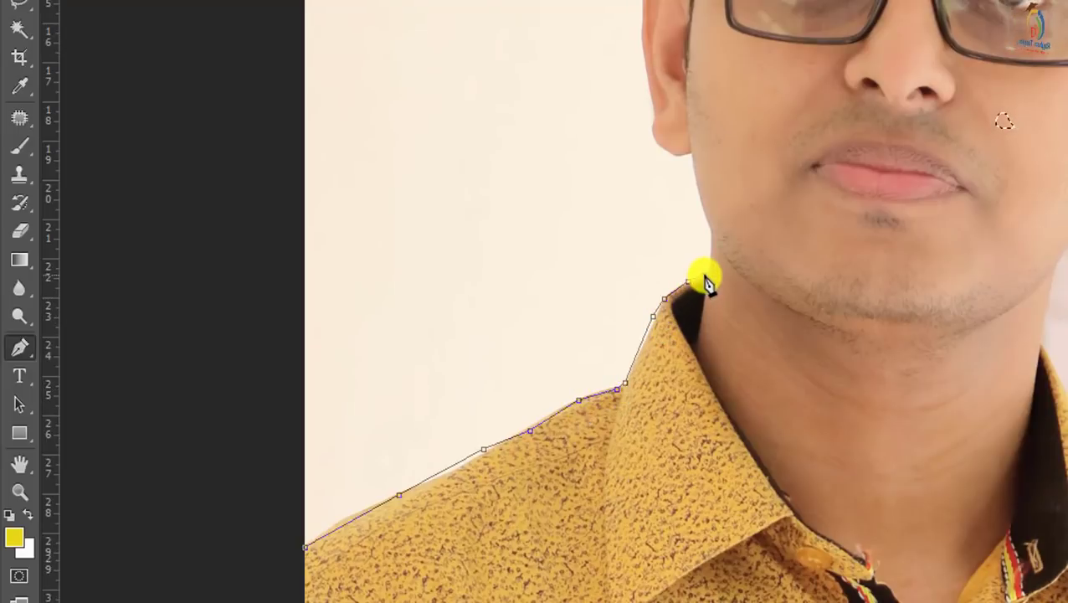
{"action": "left_click", "coordinate": [704, 276]}
{"action": "left_click", "coordinate": [709, 243]}
Continue the path up the side of the neck, around the earlobe and up the ear.
{"action": "scroll", "coordinate": [703, 276], "scroll_direction": "up", "scroll_amount": 1}
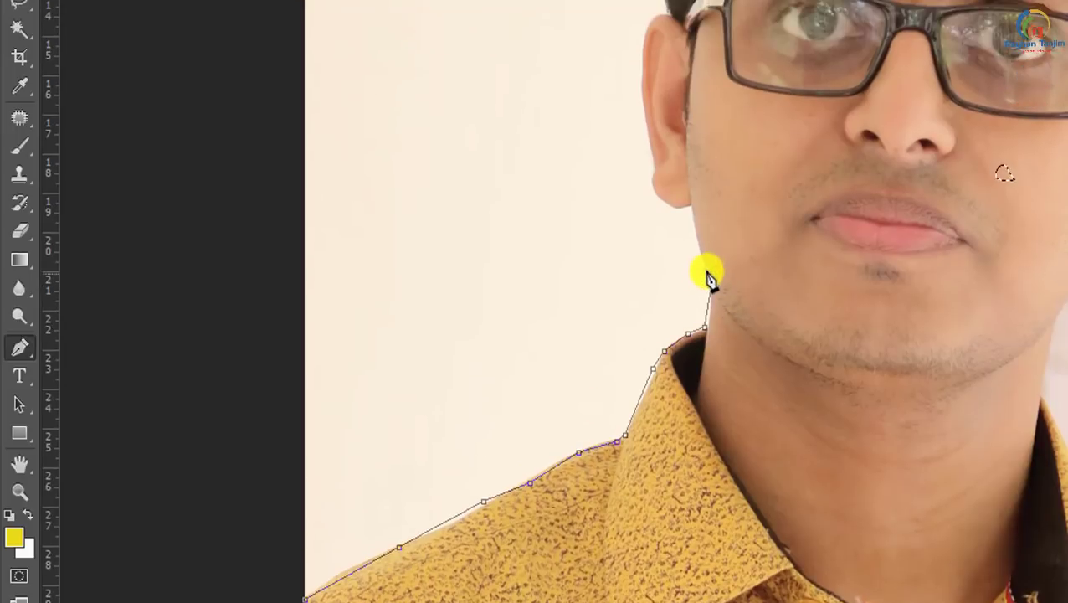
{"action": "left_click", "coordinate": [699, 244]}
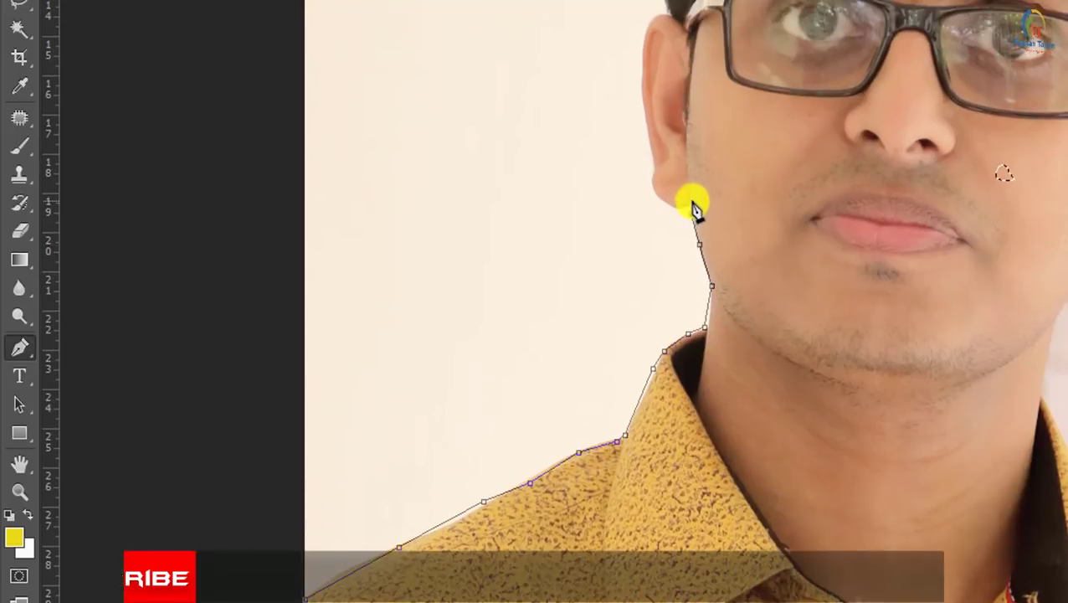
{"action": "left_click", "coordinate": [691, 211]}
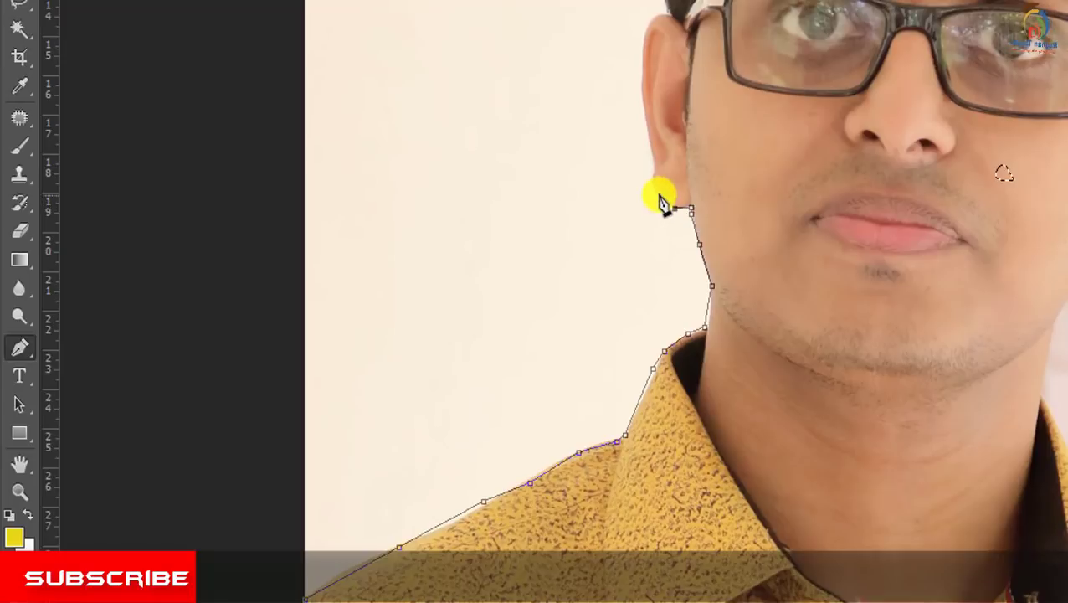
{"action": "left_click", "coordinate": [654, 195]}
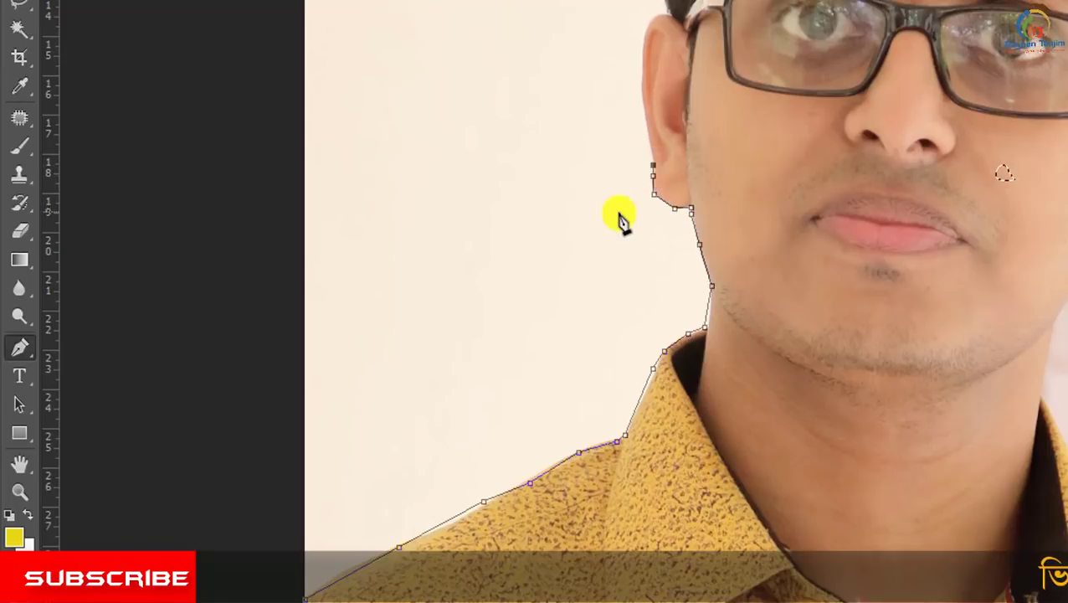
{"action": "scroll", "coordinate": [636, 217], "scroll_direction": "up", "scroll_amount": 2}
{"action": "left_click", "coordinate": [647, 235]}
{"action": "left_click", "coordinate": [640, 184]}
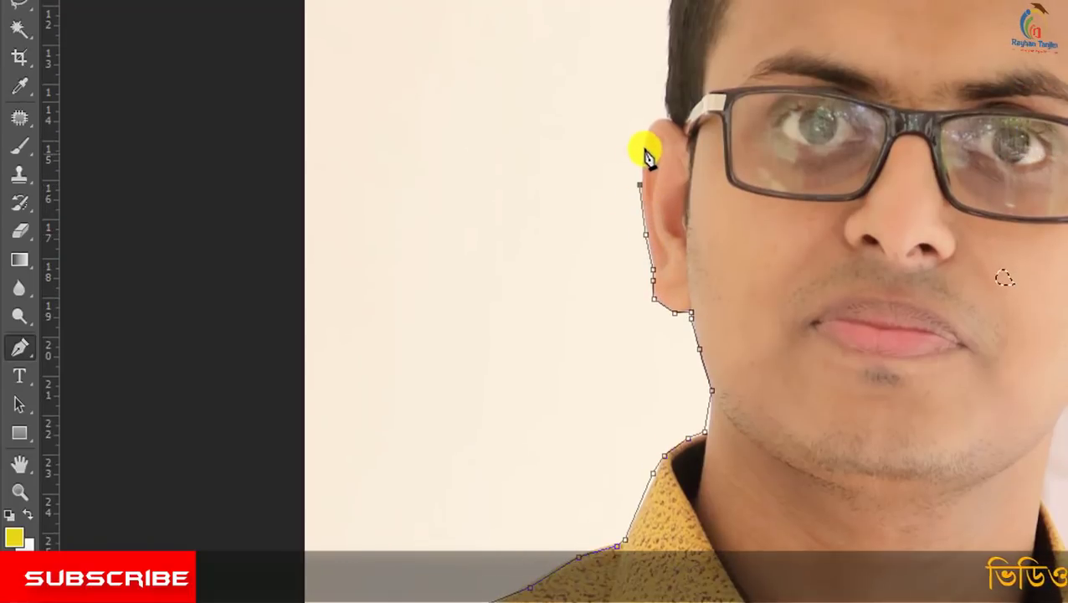
{"action": "left_click", "coordinate": [645, 144]}
{"action": "left_click", "coordinate": [653, 122]}
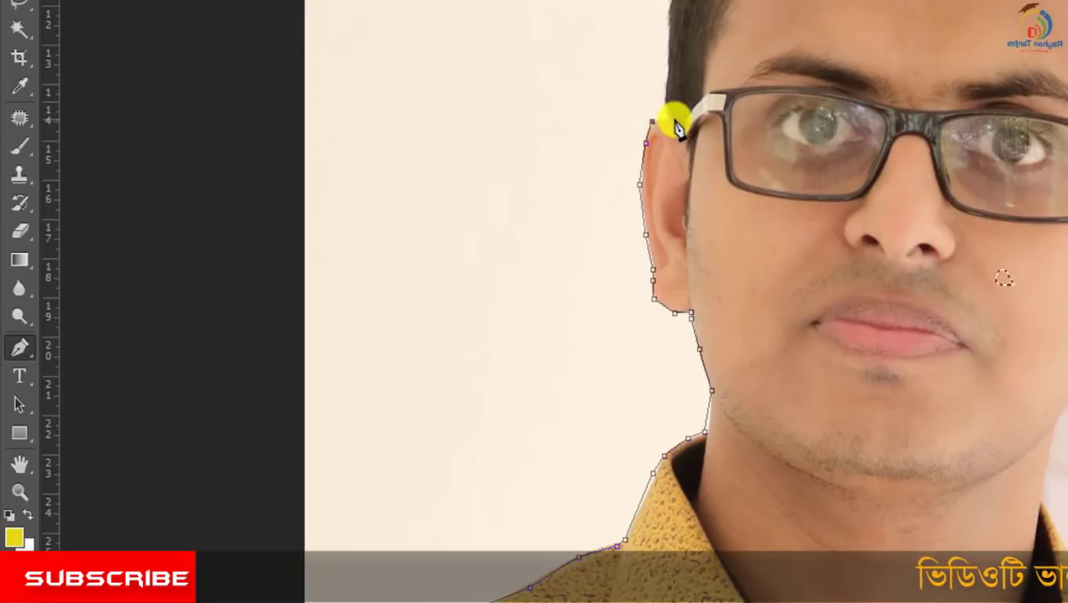
Follow the hairline with anchors up the side of the hair.
{"action": "scroll", "coordinate": [670, 124], "scroll_direction": "up", "scroll_amount": 5}
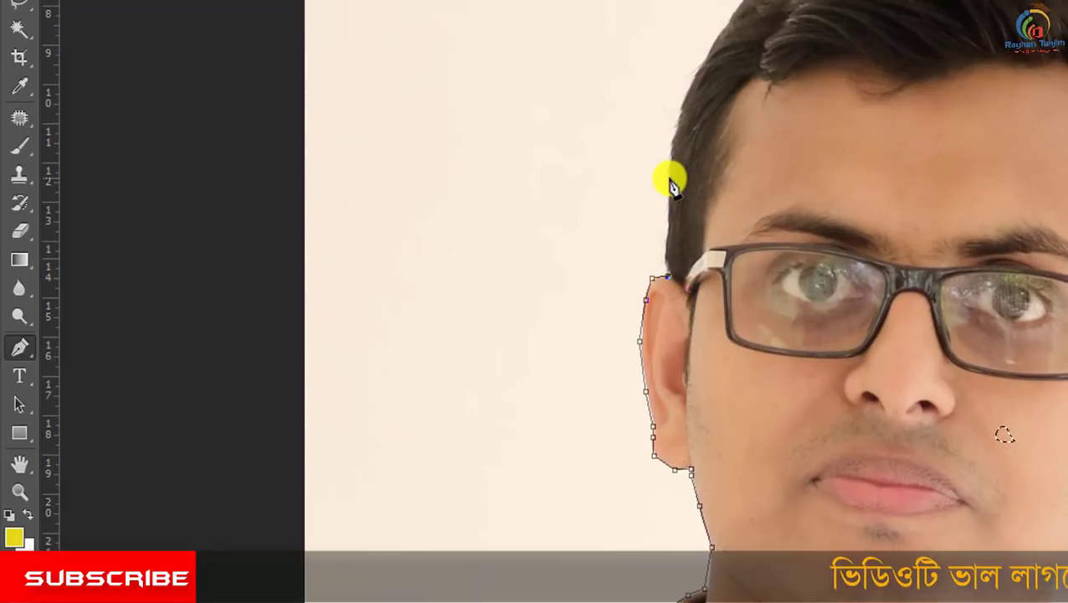
{"action": "left_click", "coordinate": [670, 176]}
{"action": "left_click", "coordinate": [680, 118]}
{"action": "left_click", "coordinate": [692, 71]}
{"action": "scroll", "coordinate": [695, 109], "scroll_direction": "up", "scroll_amount": 4}
{"action": "left_click", "coordinate": [714, 158]}
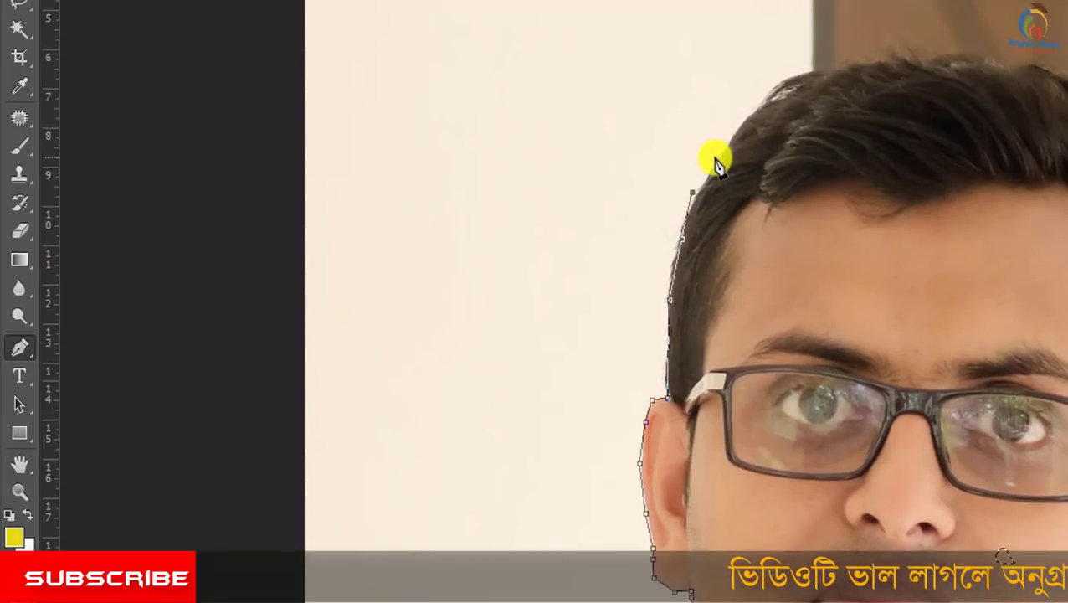
{"action": "left_click", "coordinate": [742, 118]}
{"action": "left_click", "coordinate": [778, 90]}
Trace the path across the top of the hair.
{"action": "scroll", "coordinate": [791, 151], "scroll_direction": "up", "scroll_amount": 4}
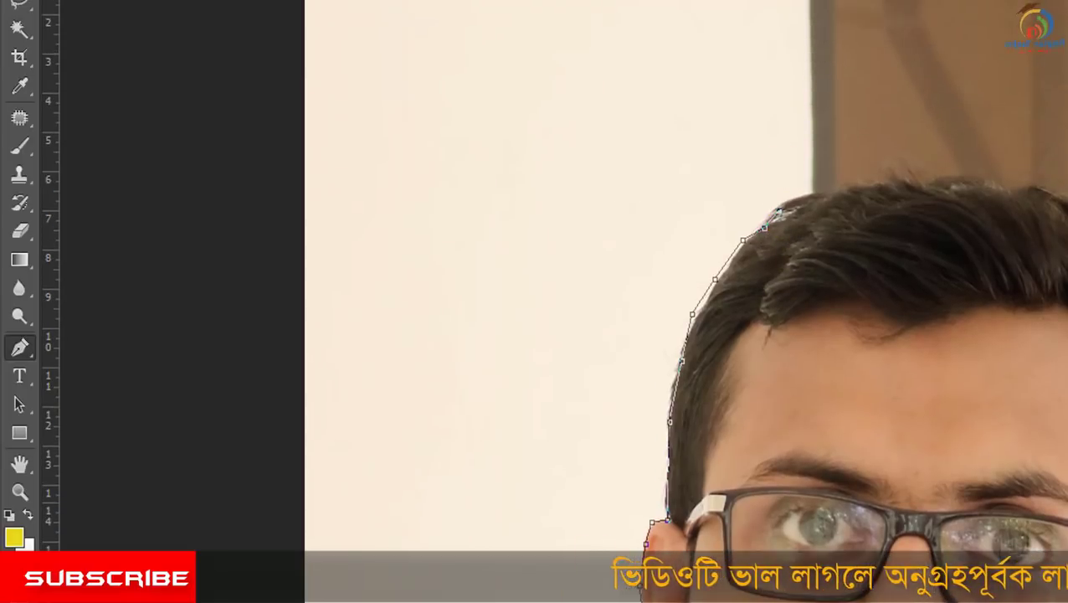
{"action": "scroll", "coordinate": [779, 213], "scroll_direction": "right", "scroll_amount": 3}
{"action": "scroll", "coordinate": [778, 214], "scroll_direction": "right", "scroll_amount": 7}
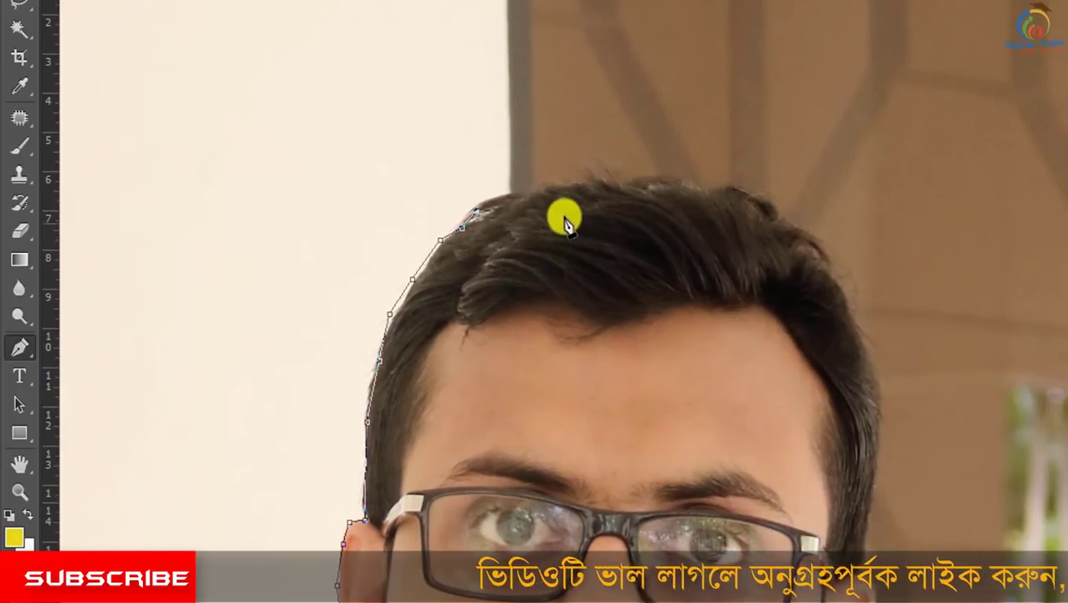
{"action": "left_click", "coordinate": [537, 187]}
{"action": "left_click", "coordinate": [576, 177]}
{"action": "left_click", "coordinate": [608, 175]}
{"action": "left_click", "coordinate": [666, 176]}
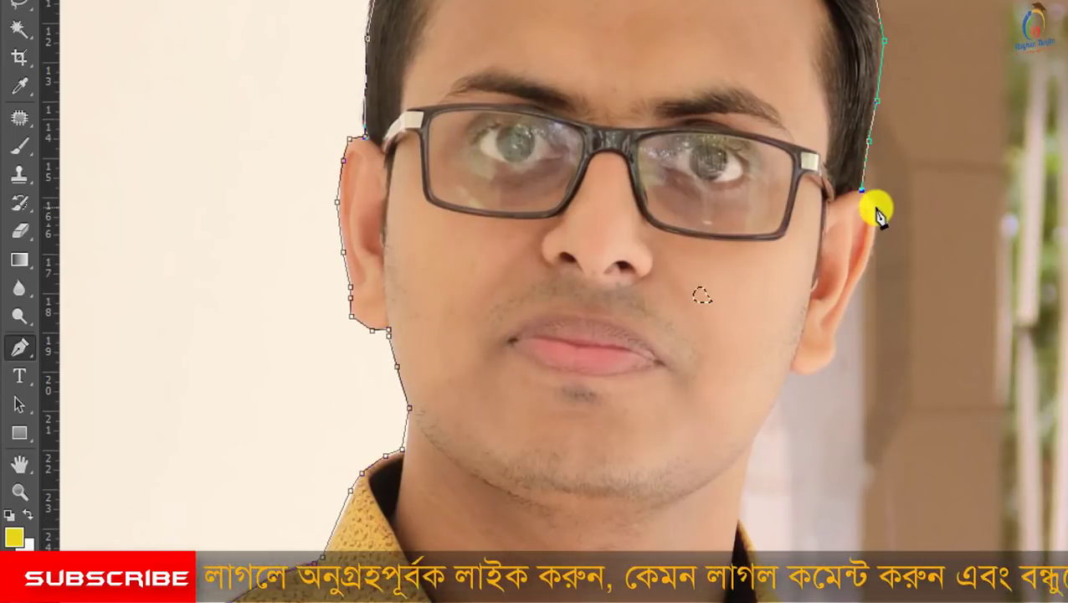
Carry the path down the right side of the head and neck, undoing two misplaced points.
{"action": "left_click", "coordinate": [875, 207]}
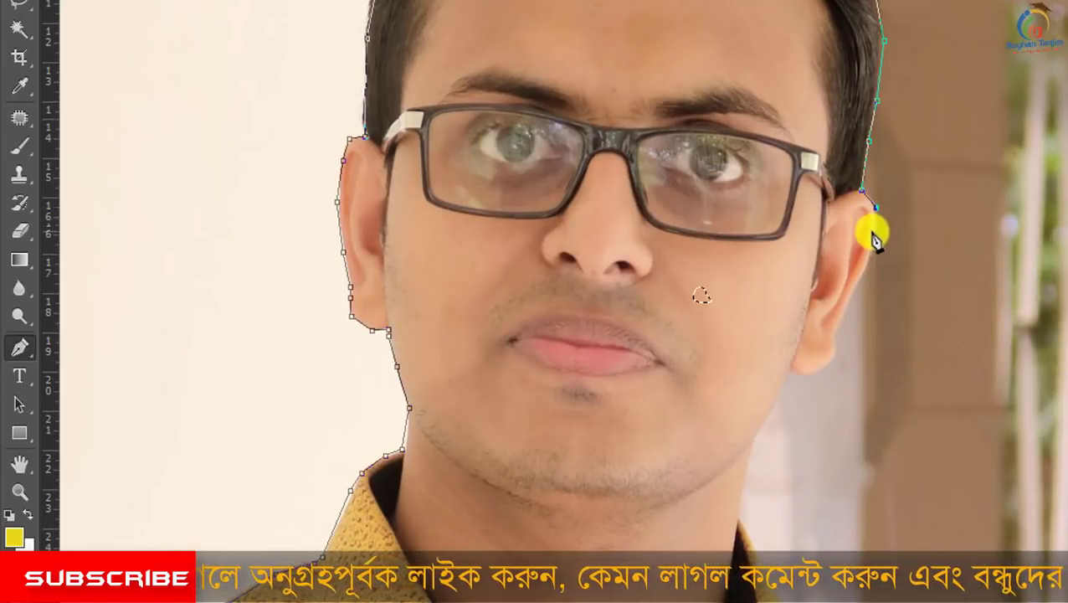
{"action": "left_click", "coordinate": [857, 289]}
{"action": "scroll", "coordinate": [850, 289], "scroll_direction": "down", "scroll_amount": 2}
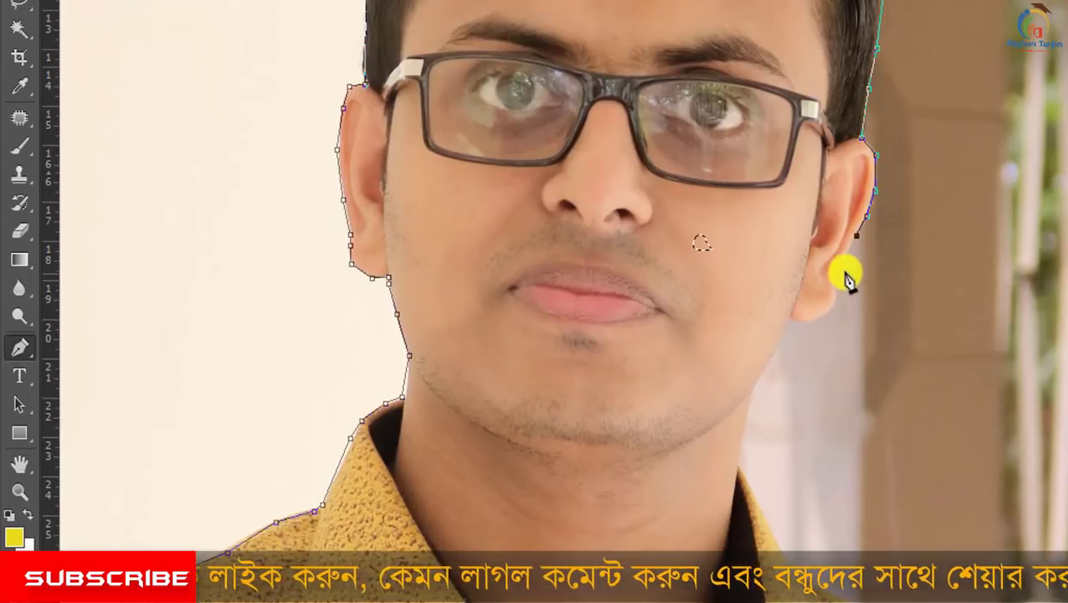
{"action": "left_click", "coordinate": [844, 268]}
{"action": "scroll", "coordinate": [844, 270], "scroll_direction": "down", "scroll_amount": 2}
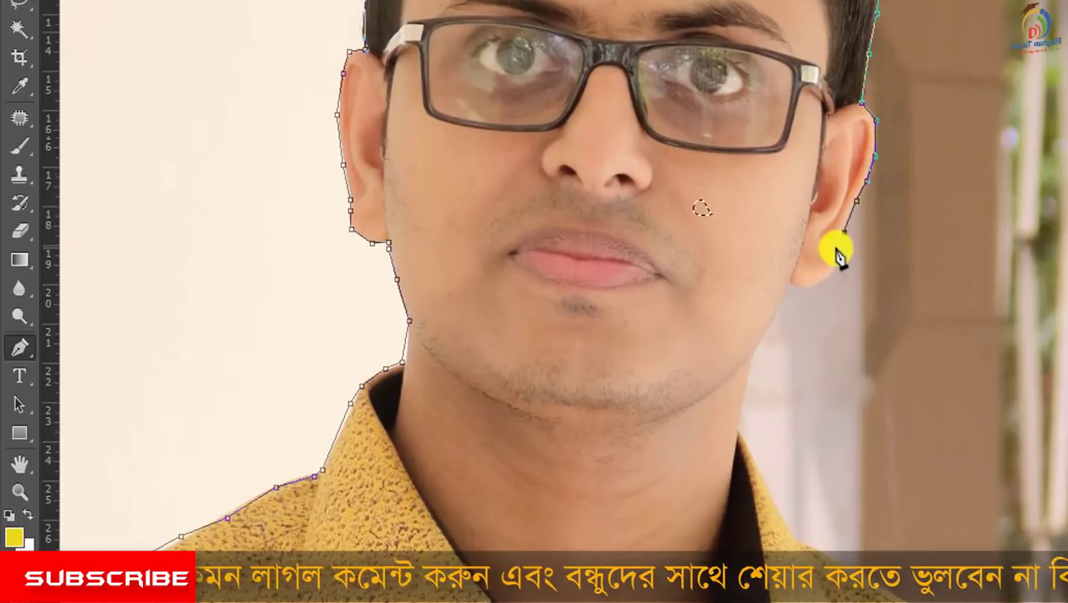
{"action": "left_click", "coordinate": [836, 250]}
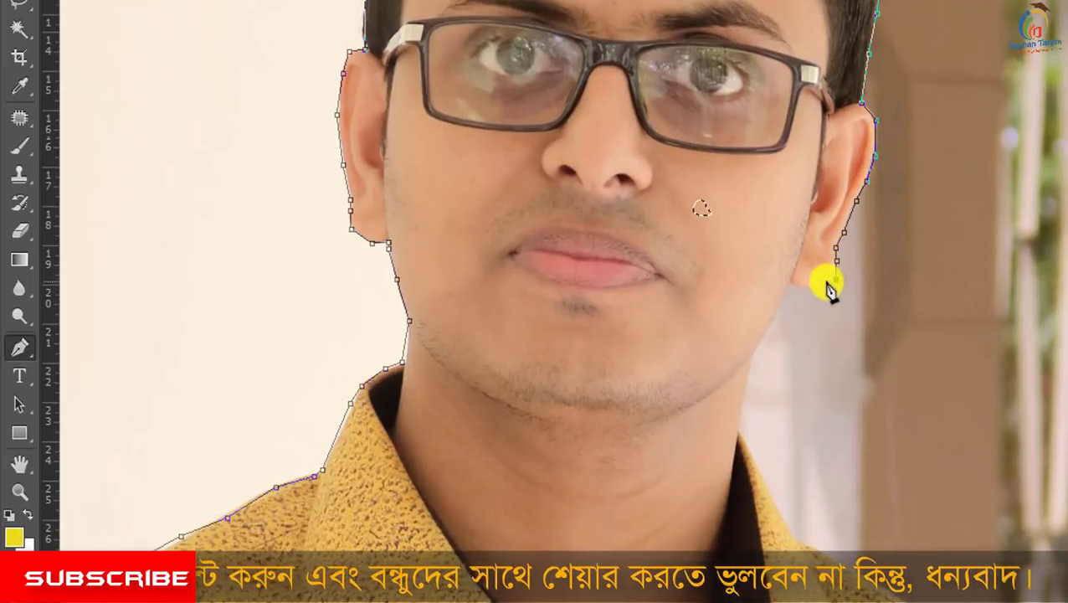
{"action": "left_click", "coordinate": [843, 300]}
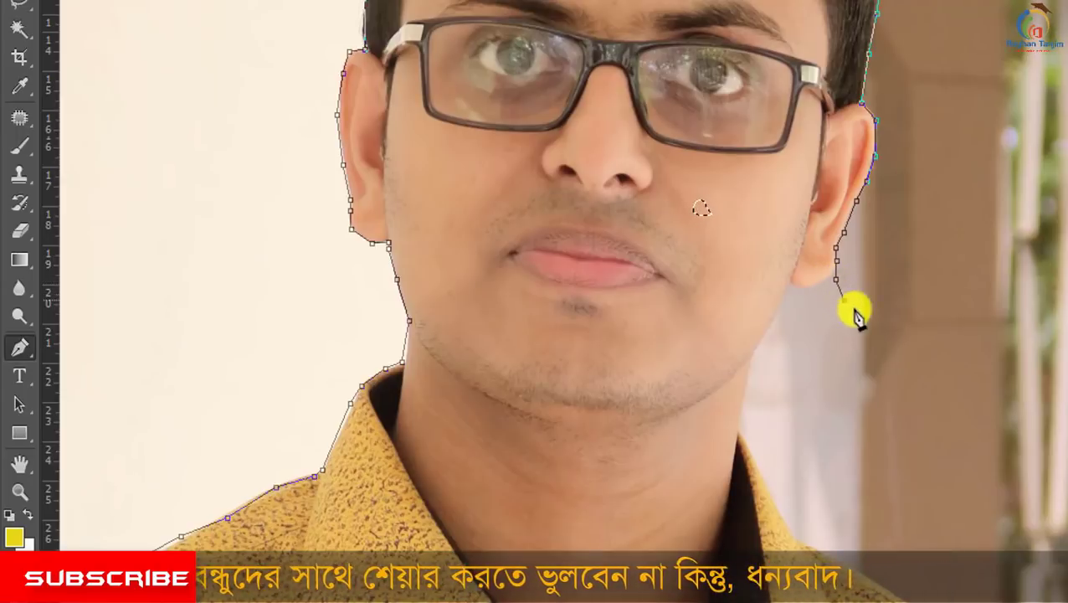
{"action": "left_click", "coordinate": [880, 357]}
{"action": "key", "text": "ctrl+alt+z"}
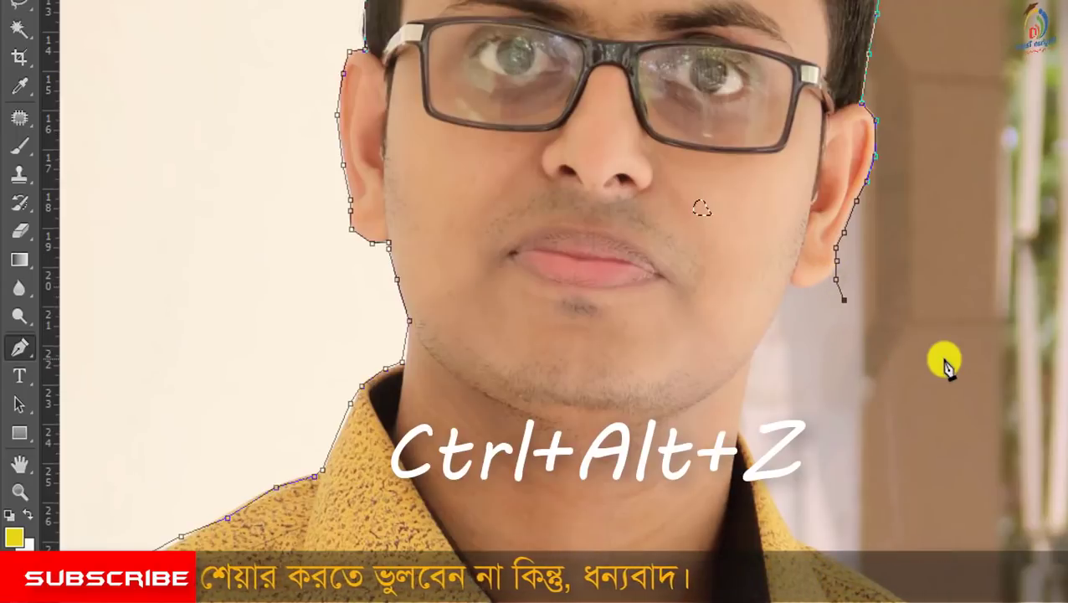
{"action": "key", "text": "ctrl+alt+z"}
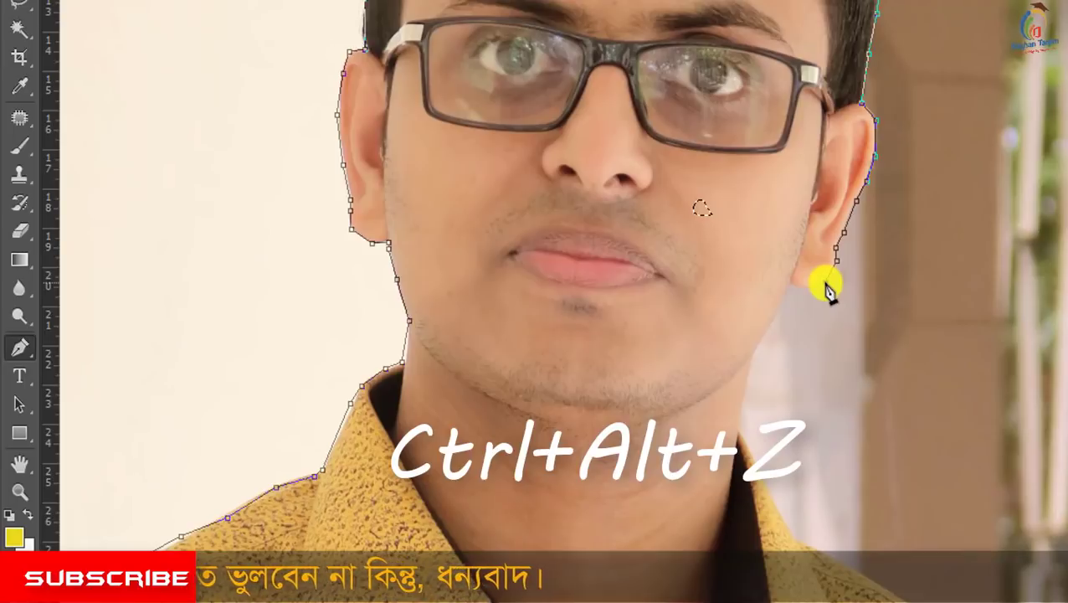
Run the outline down the shirt's right edge and along the bottom, closing it at the start point.
{"action": "scroll", "coordinate": [796, 286], "scroll_direction": "down", "scroll_amount": 1}
{"action": "scroll", "coordinate": [921, 352], "scroll_direction": "down", "scroll_amount": 4}
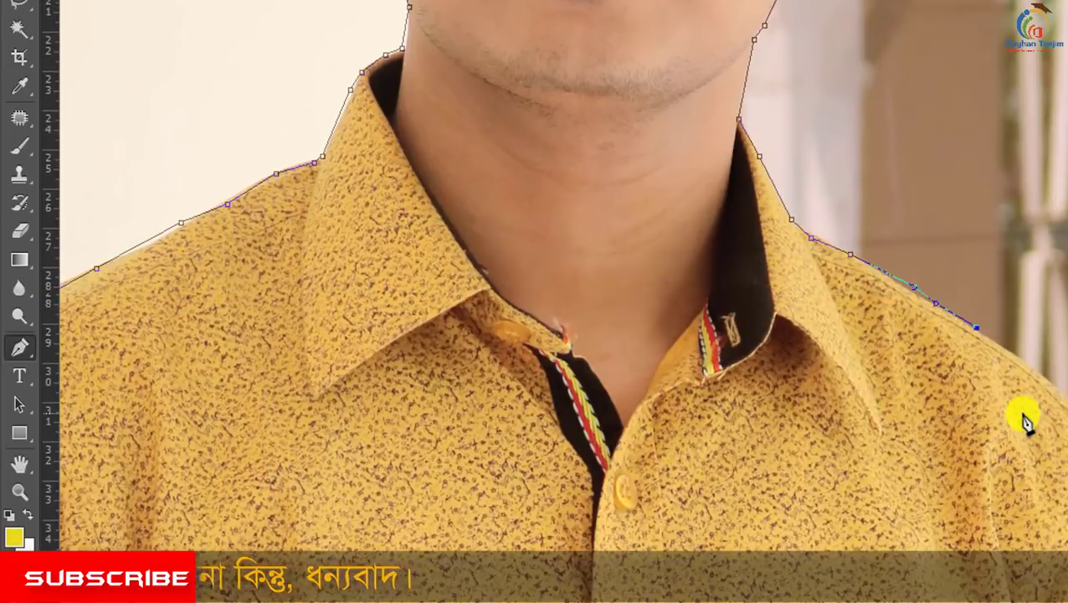
{"action": "key", "text": "ctrl+minus"}
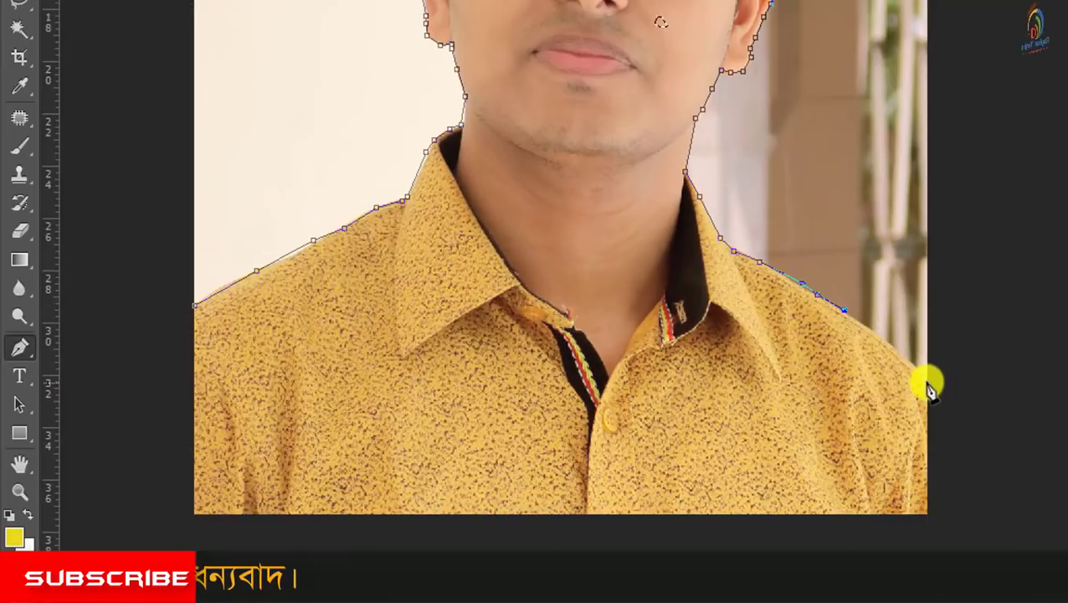
{"action": "left_click", "coordinate": [925, 380]}
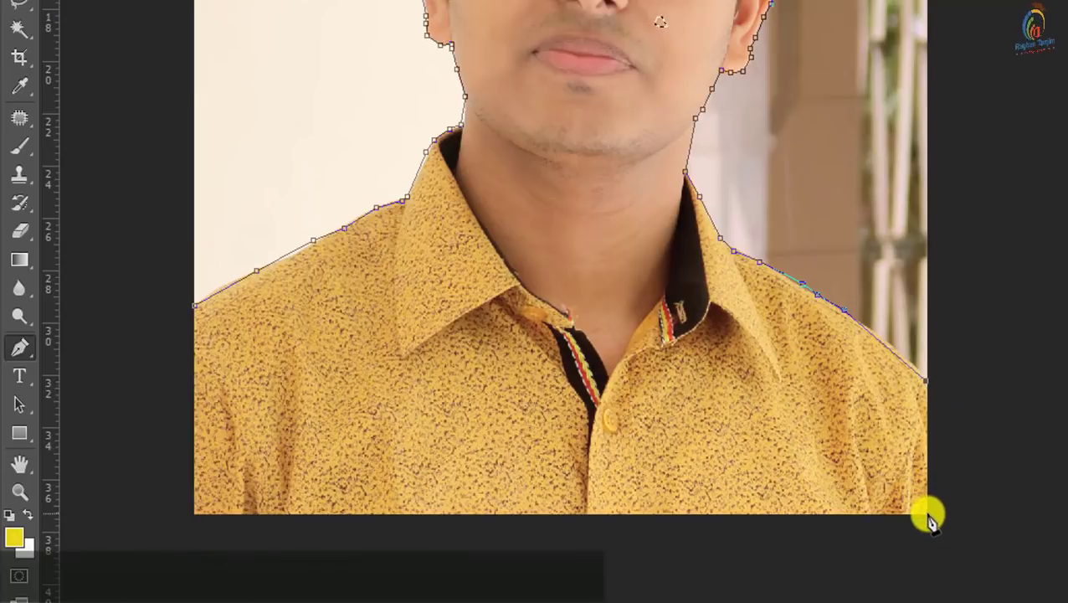
{"action": "left_click", "coordinate": [927, 512]}
{"action": "left_click", "coordinate": [195, 514]}
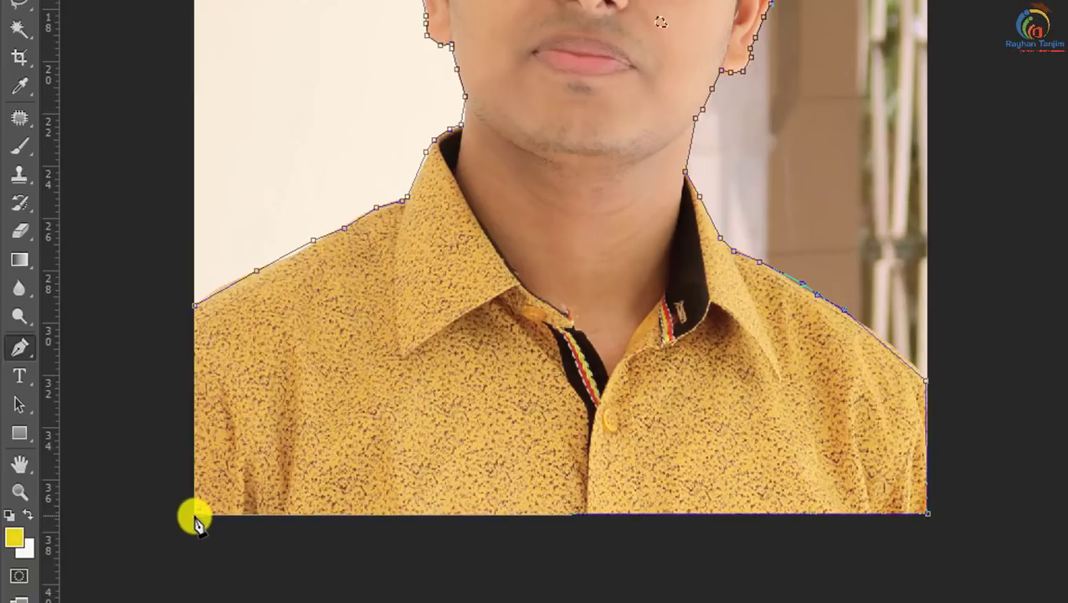
{"action": "left_click", "coordinate": [195, 308]}
{"action": "scroll", "coordinate": [252, 364], "scroll_direction": "up", "scroll_amount": 2}
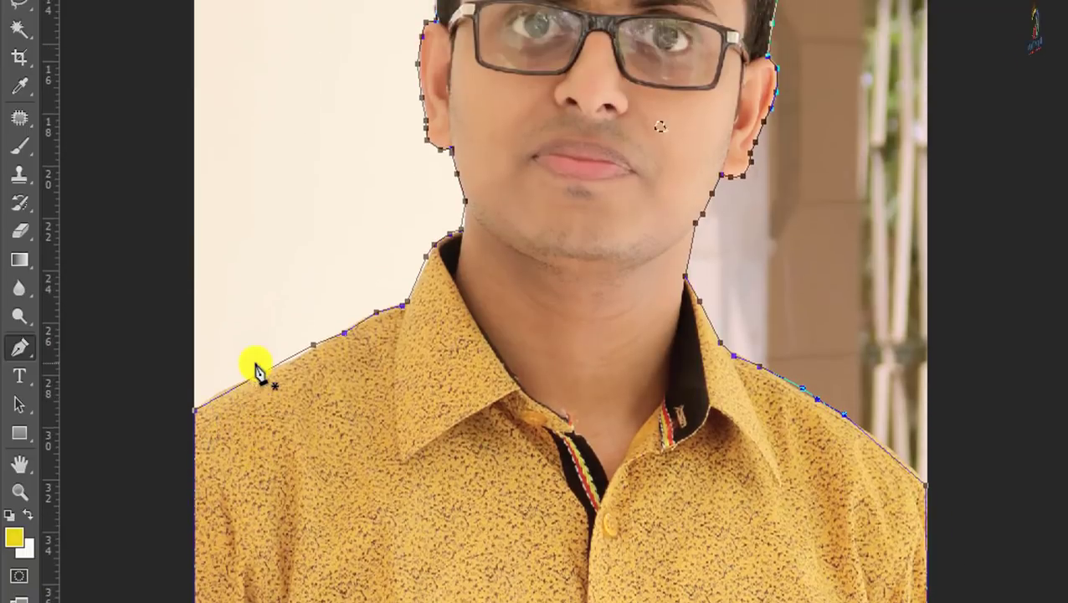
{"action": "scroll", "coordinate": [251, 365], "scroll_direction": "up", "scroll_amount": 3}
{"action": "scroll", "coordinate": [819, 281], "scroll_direction": "up", "scroll_amount": 3}
{"action": "scroll", "coordinate": [819, 281], "scroll_direction": "up", "scroll_amount": 2}
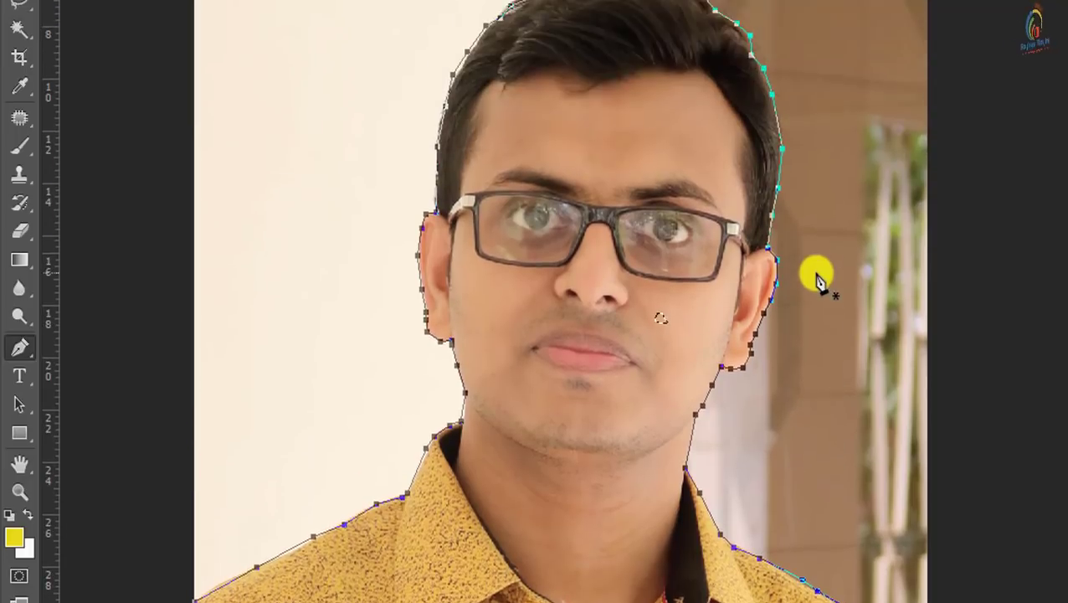
{"action": "scroll", "coordinate": [819, 282], "scroll_direction": "down", "scroll_amount": 1}
{"action": "scroll", "coordinate": [820, 281], "scroll_direction": "down", "scroll_amount": 1}
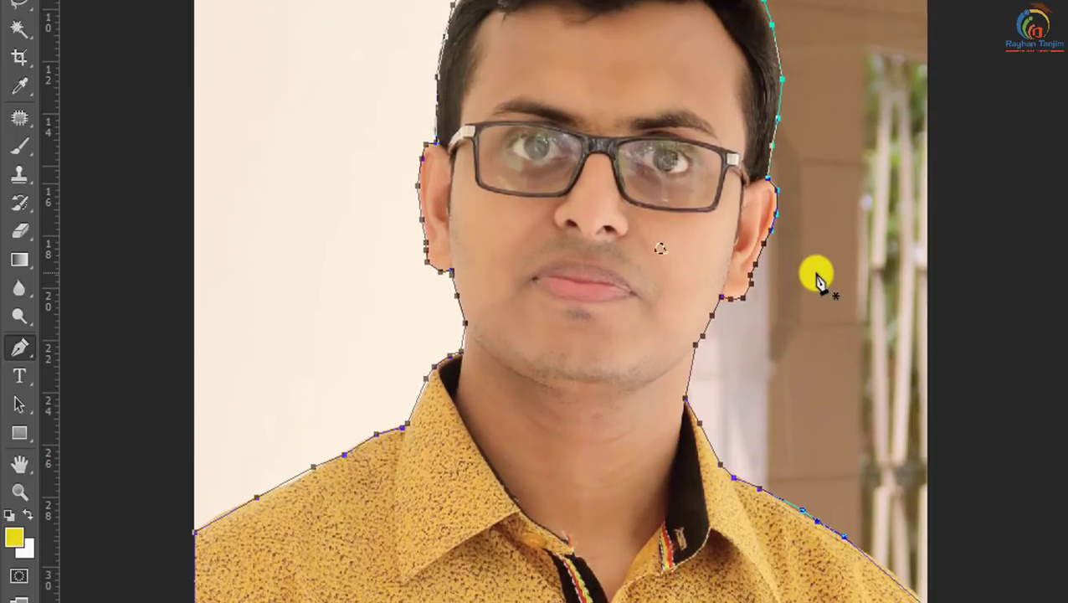
Load the closed path as a selection with Ctrl+Enter and zoom out to the whole photo.
{"action": "key", "text": "ctrl+Return"}
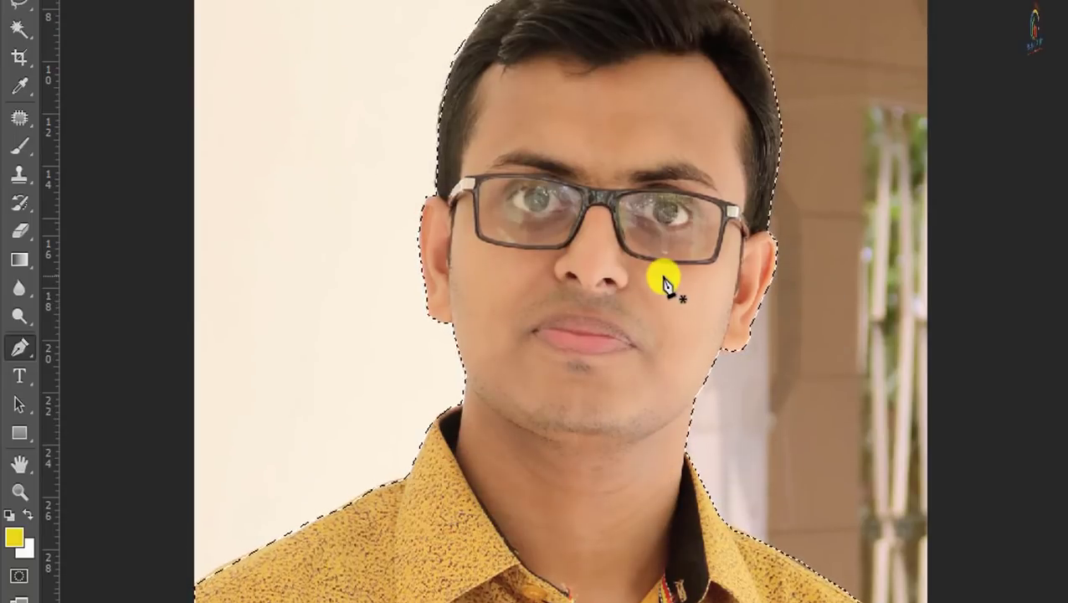
{"action": "scroll", "coordinate": [665, 241], "scroll_direction": "down", "scroll_amount": 2}
{"action": "scroll", "coordinate": [525, 289], "scroll_direction": "down", "scroll_amount": 2}
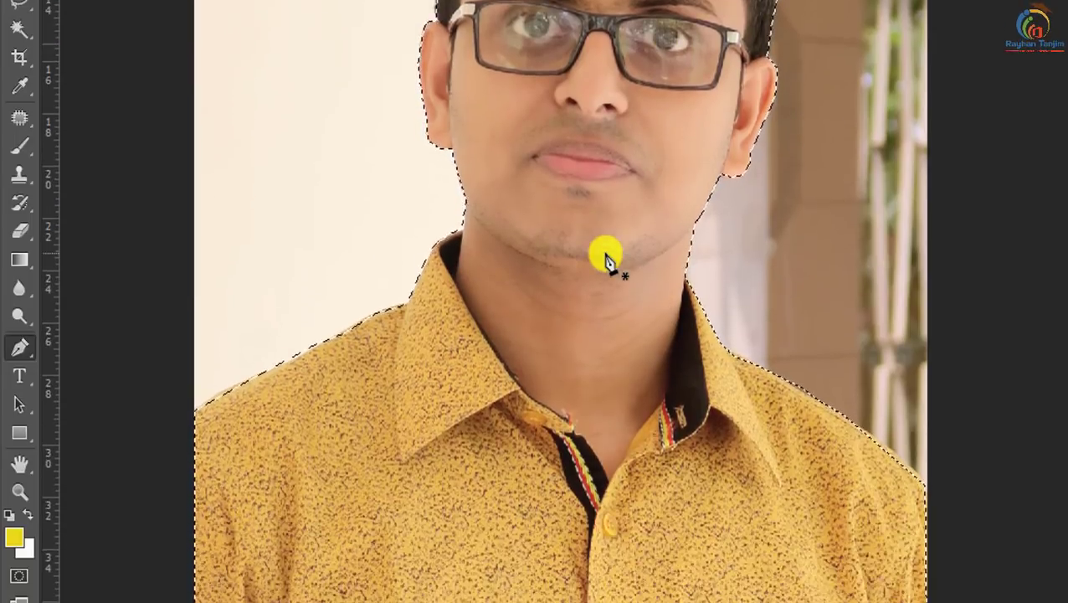
{"action": "scroll", "coordinate": [605, 252], "scroll_direction": "down", "scroll_amount": 2}
{"action": "scroll", "coordinate": [606, 253], "scroll_direction": "up", "scroll_amount": 4}
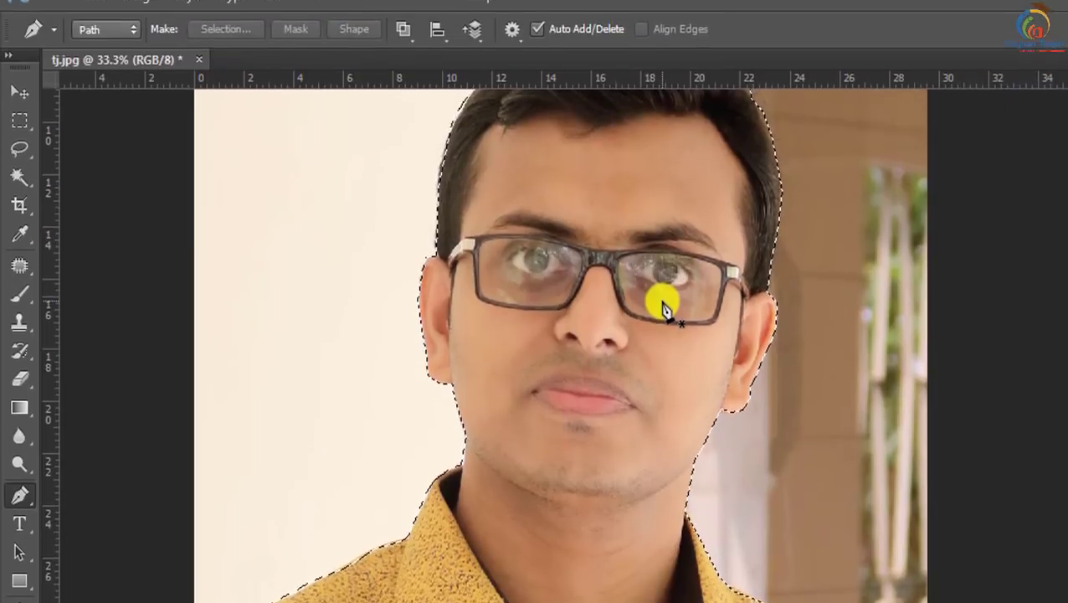
{"action": "key", "text": "ctrl+minus"}
{"action": "key", "text": "ctrl+minus"}
Create Untitled-1, a blank white 45 × 55 mm document at 300 pixels/inch.
{"action": "key", "text": "v"}
{"action": "left_click", "coordinate": [58, 14]}
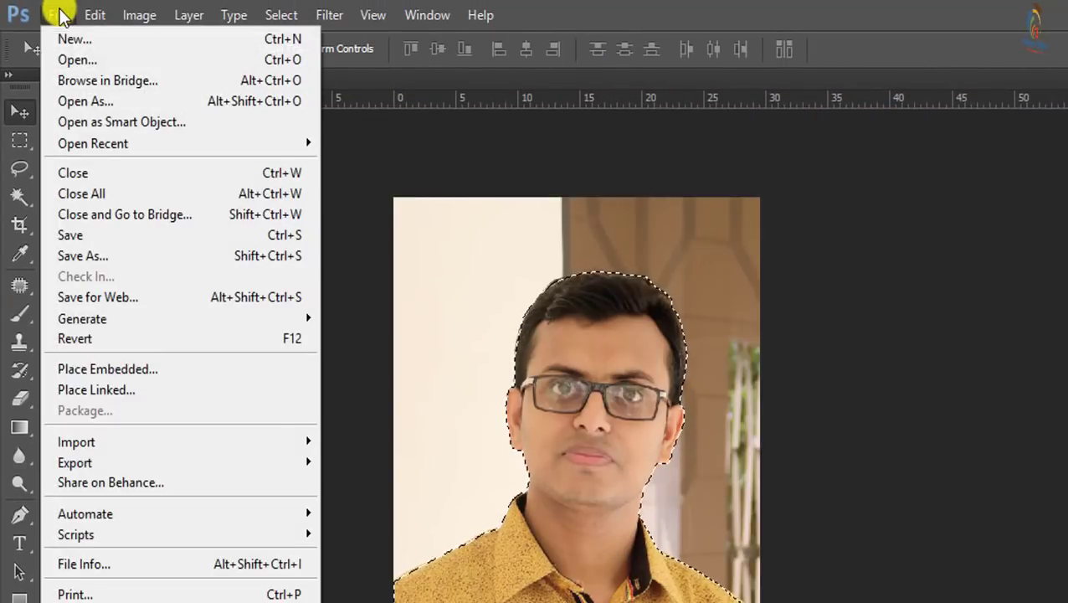
{"action": "left_click", "coordinate": [89, 42]}
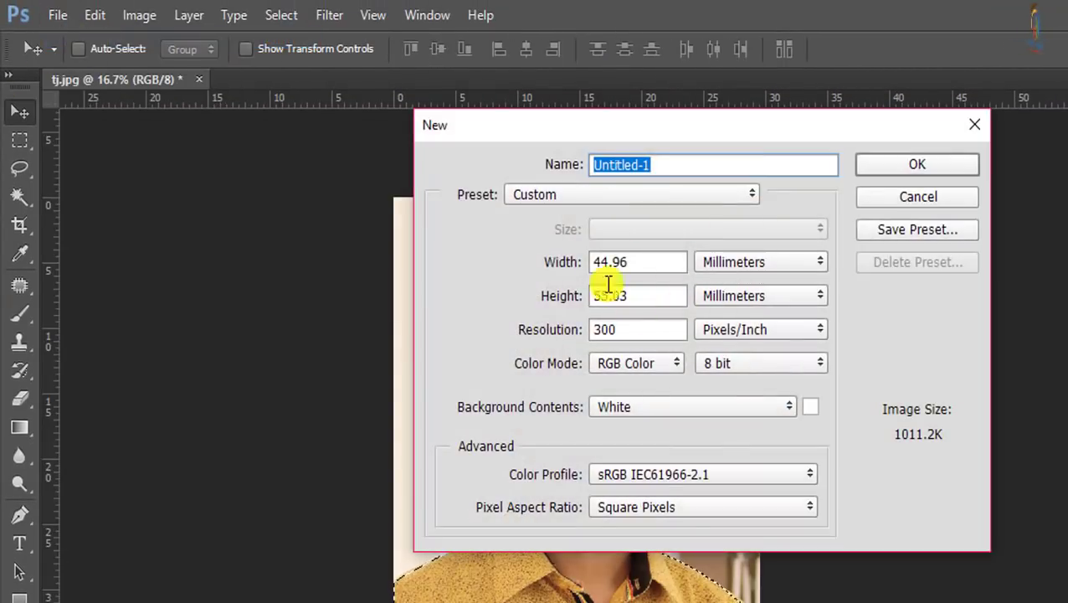
{"action": "left_click_drag", "start_coordinate": [647, 261], "coordinate": [566, 262]}
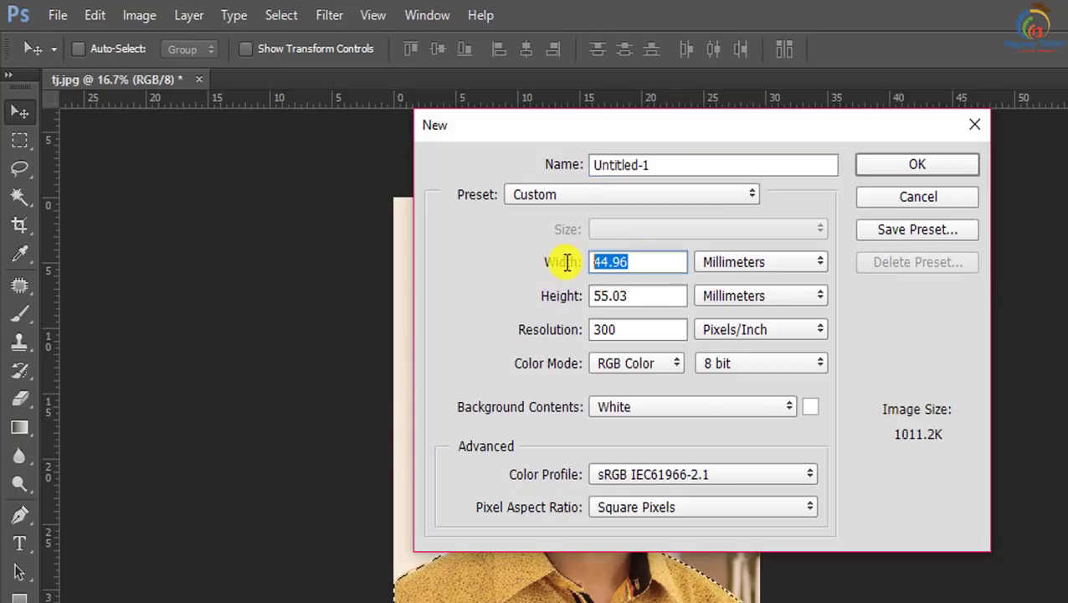
{"action": "type", "text": "45"}
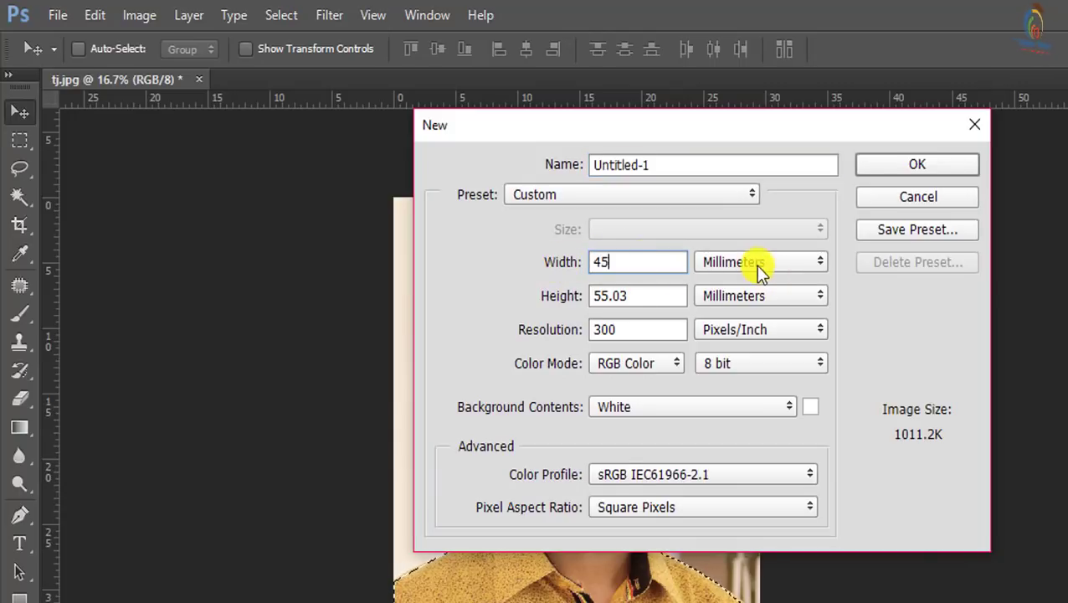
{"action": "left_click_drag", "start_coordinate": [668, 307], "coordinate": [546, 305]}
{"action": "type", "text": "55"}
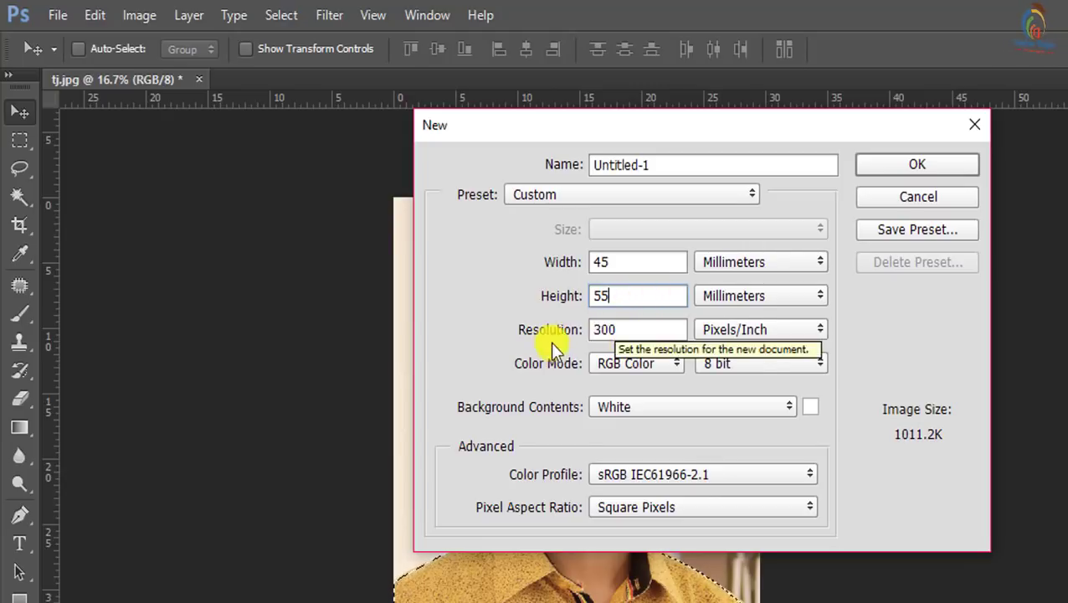
{"action": "left_click_drag", "start_coordinate": [624, 331], "coordinate": [574, 331]}
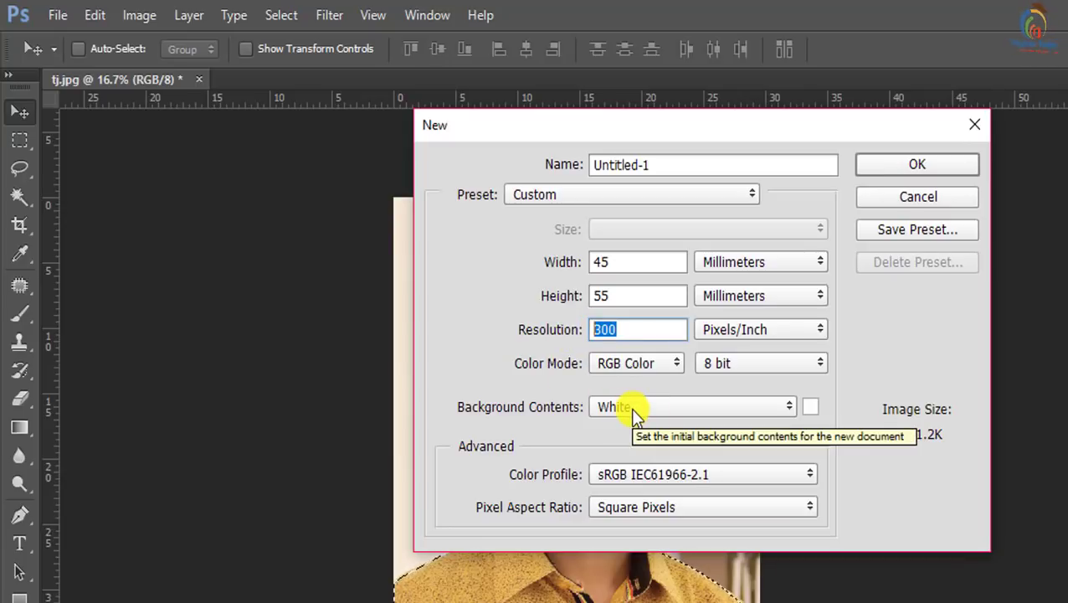
{"action": "left_click", "coordinate": [901, 161]}
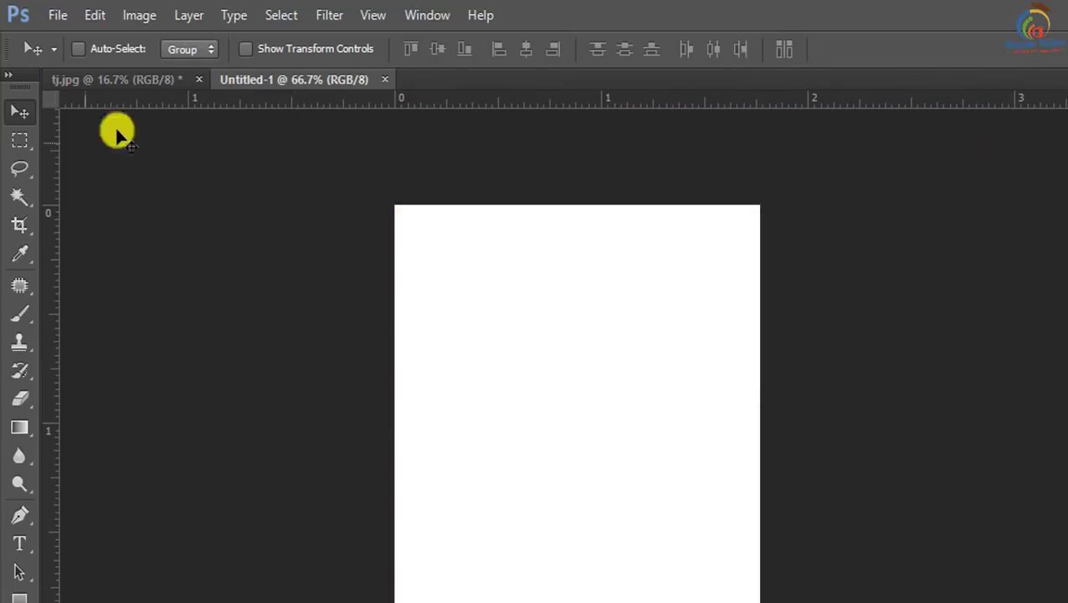
Move the selected man from tj.jpg into Untitled-1 as Layer 1.
{"action": "left_click", "coordinate": [135, 82]}
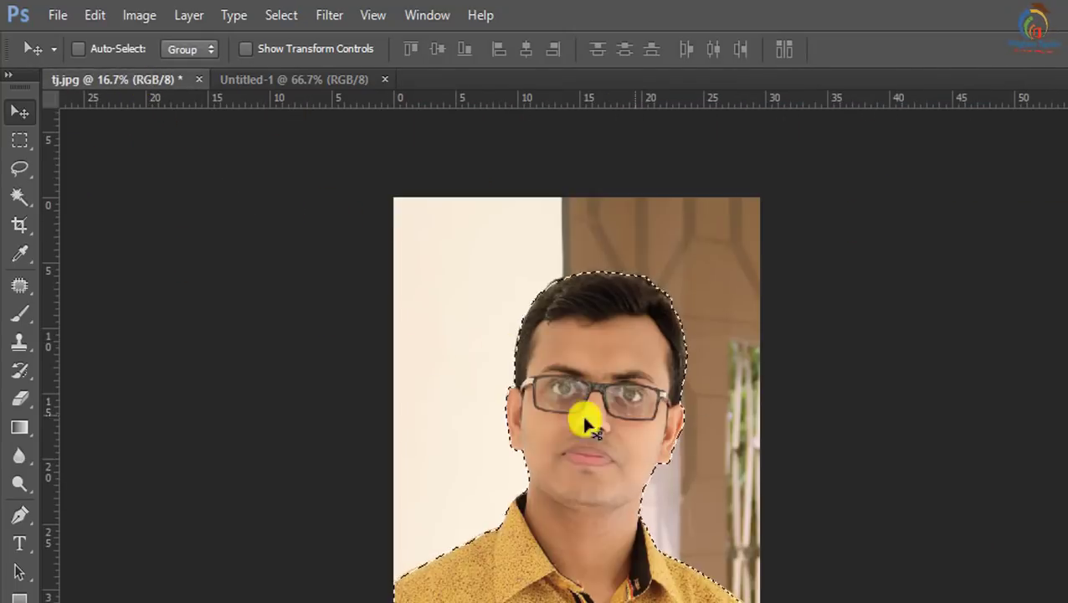
{"action": "left_click", "coordinate": [18, 116]}
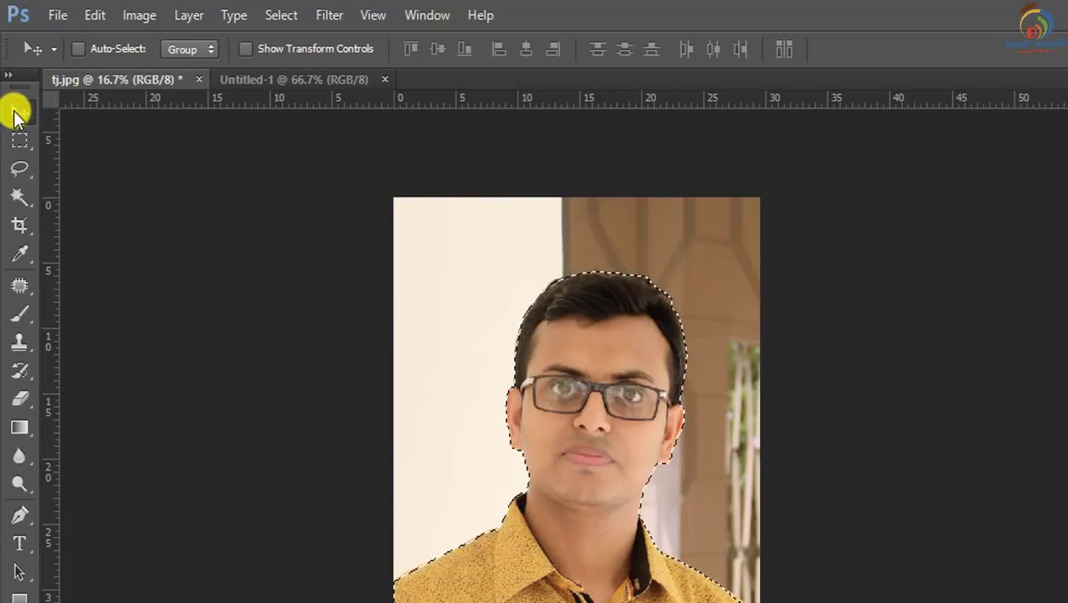
{"action": "mouse_move", "coordinate": [604, 452]}
{"action": "left_mouse_down"}
{"action": "mouse_move", "coordinate": [330, 118]}
{"action": "mouse_move", "coordinate": [556, 417]}
{"action": "left_mouse_up"}
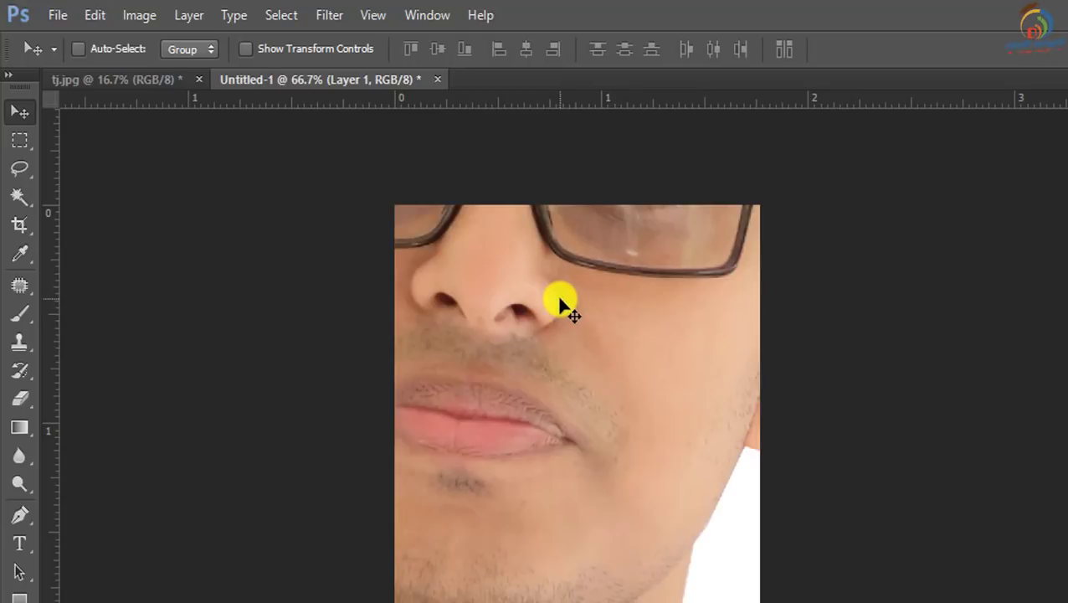
Free-transform the pasted man, shrinking him and moving him up so the face fills the page.
{"action": "key", "text": "ctrl+t"}
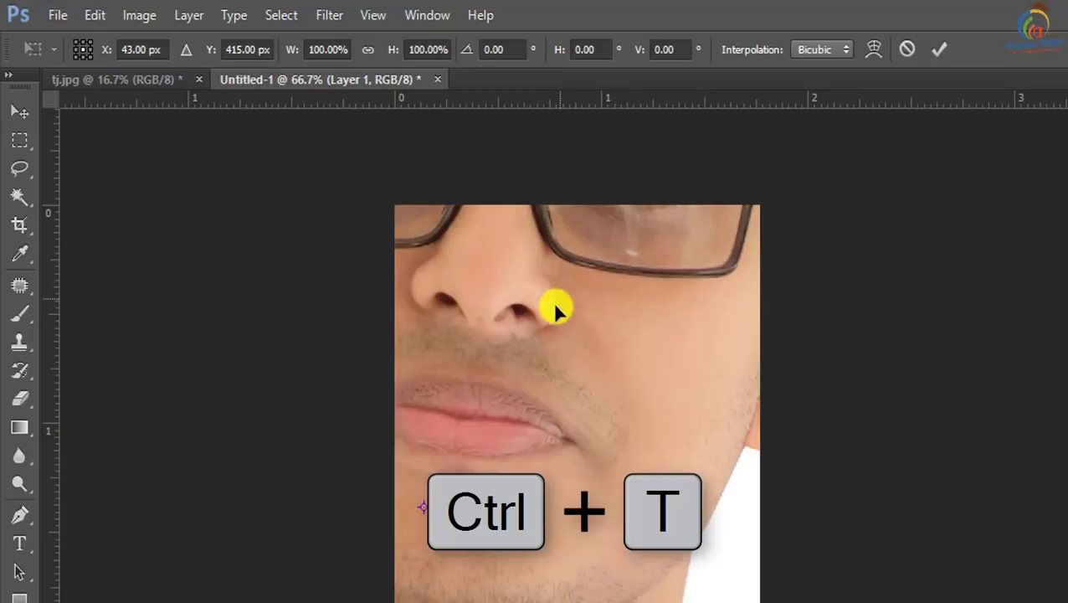
{"action": "mouse_move", "coordinate": [494, 312]}
{"action": "left_mouse_down"}
{"action": "mouse_move", "coordinate": [270, 255]}
{"action": "mouse_move", "coordinate": [584, 519]}
{"action": "left_mouse_up"}
{"action": "mouse_move", "coordinate": [317, 334]}
{"action": "left_mouse_down"}
{"action": "mouse_move", "coordinate": [220, 284]}
{"action": "mouse_move", "coordinate": [694, 595]}
{"action": "left_mouse_up"}
{"action": "left_click_drag", "start_coordinate": [854, 601], "coordinate": [393, 286]}
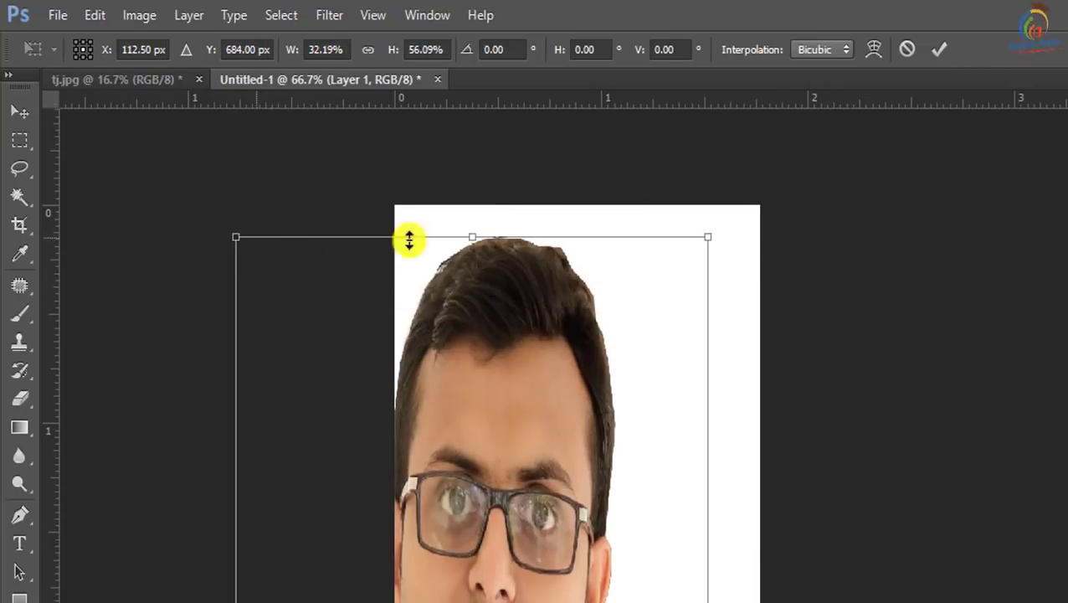
{"action": "mouse_move", "coordinate": [481, 236]}
{"action": "left_mouse_down"}
{"action": "mouse_move", "coordinate": [515, 200]}
{"action": "mouse_move", "coordinate": [499, 502]}
{"action": "left_mouse_up"}
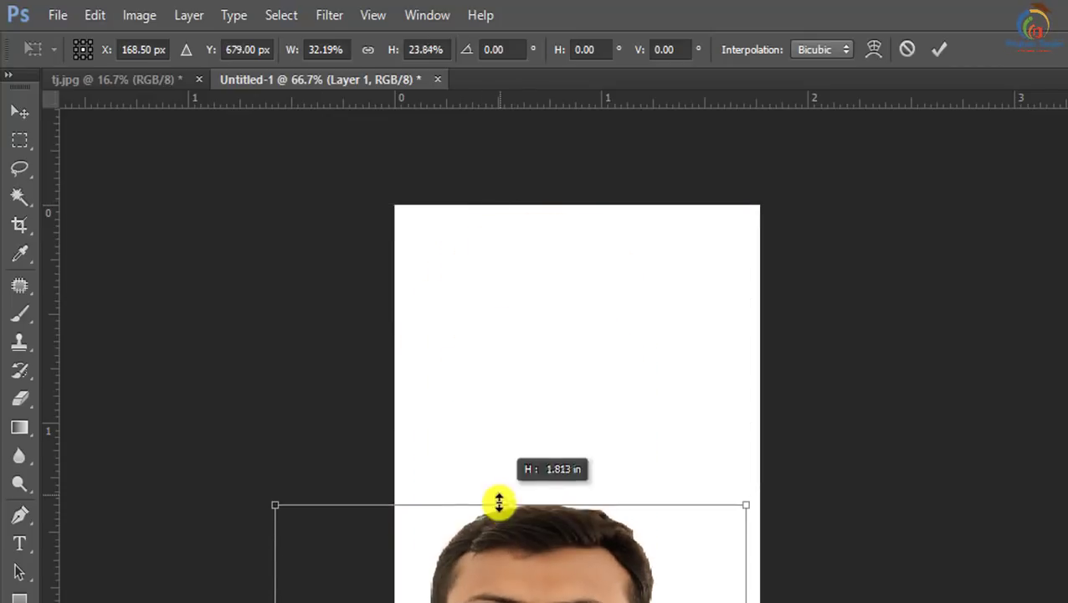
{"action": "left_click_drag", "start_coordinate": [514, 570], "coordinate": [497, 299]}
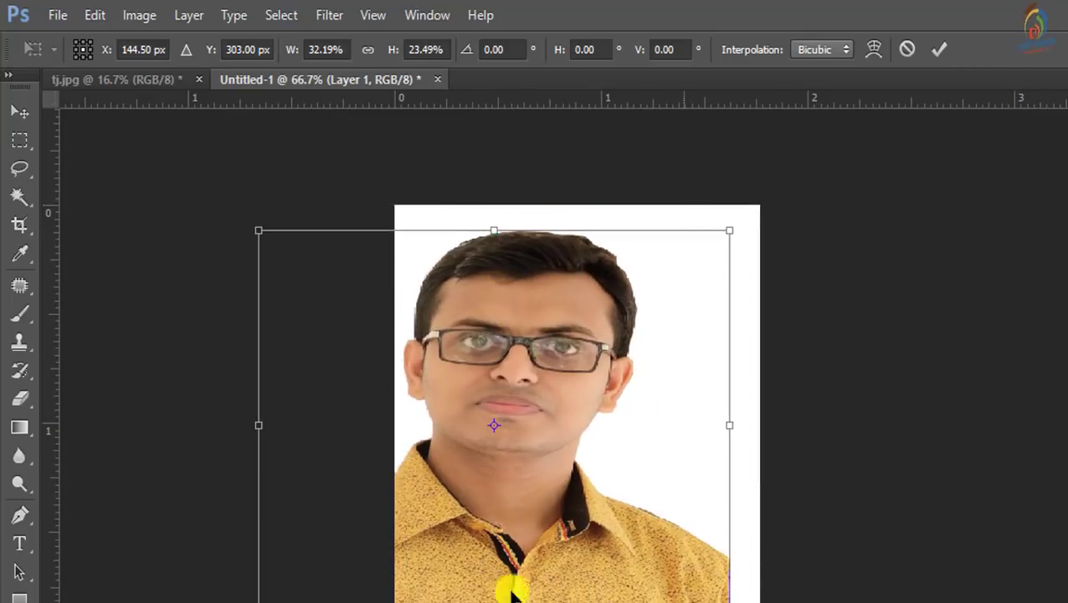
Stretch the portrait so its left, right and bottom edges meet the page edges.
{"action": "left_click_drag", "start_coordinate": [268, 422], "coordinate": [398, 431]}
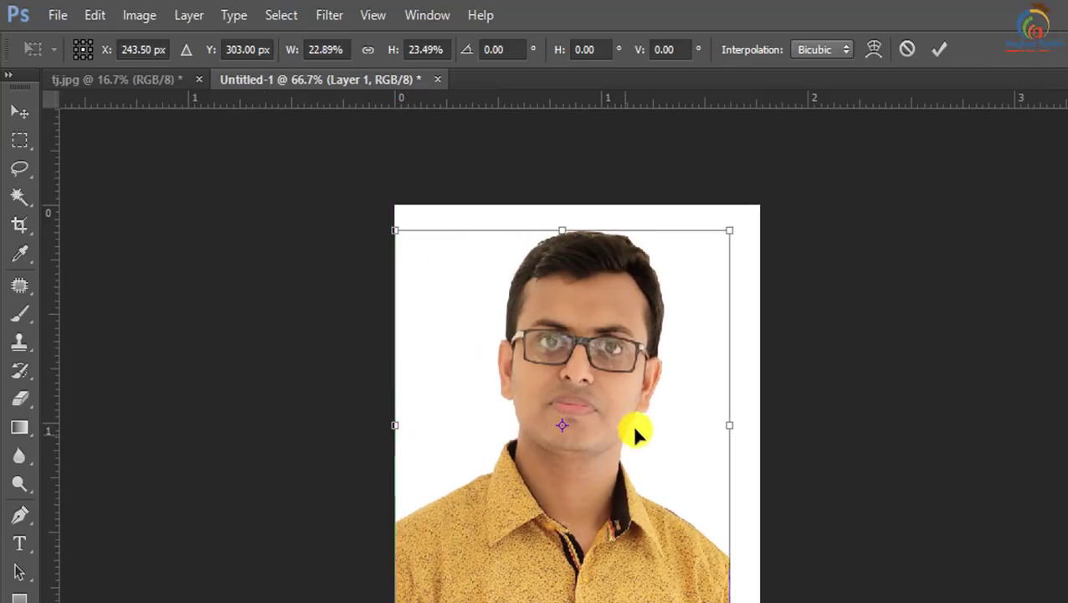
{"action": "left_click_drag", "start_coordinate": [737, 423], "coordinate": [758, 422]}
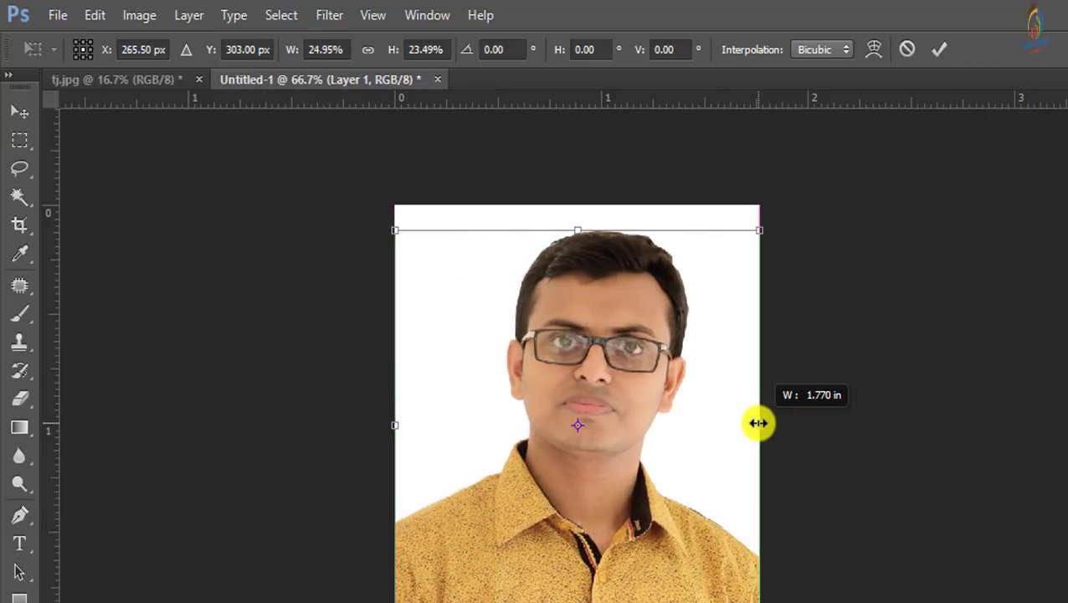
{"action": "left_click_drag", "start_coordinate": [579, 520], "coordinate": [591, 555]}
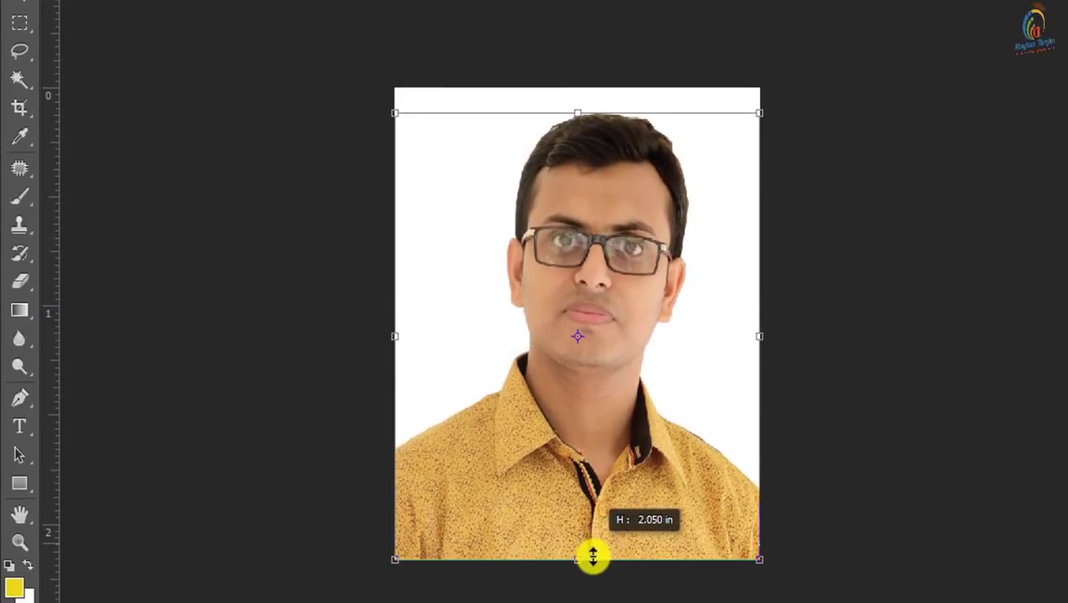
{"action": "mouse_move", "coordinate": [572, 113]}
{"action": "left_mouse_down"}
{"action": "mouse_move", "coordinate": [574, 164]}
{"action": "mouse_move", "coordinate": [571, 151]}
{"action": "left_mouse_up"}
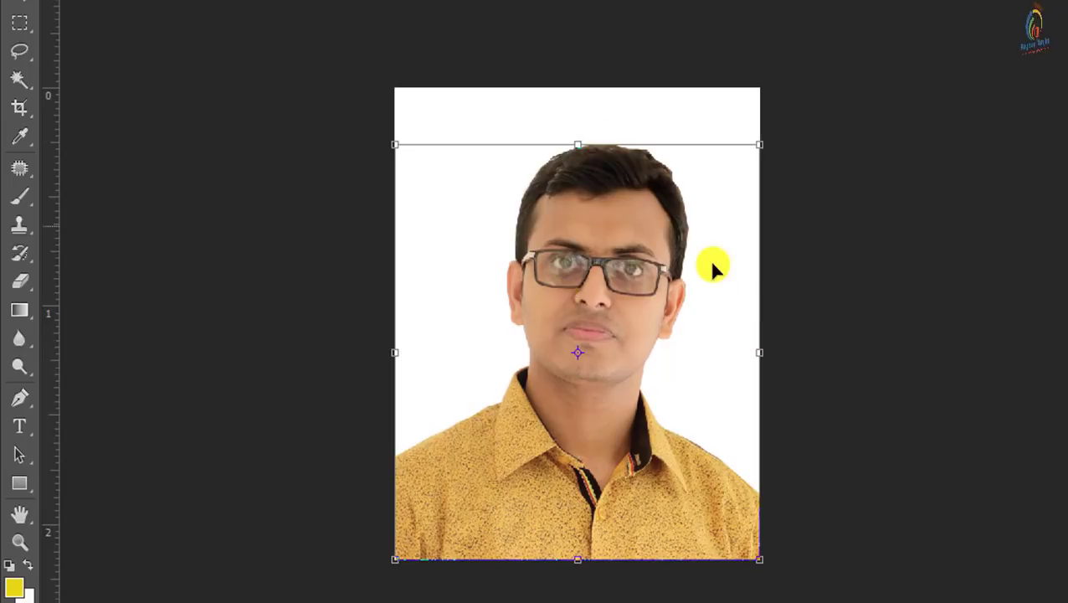
Commit the resized portrait and zoom in on the face.
{"action": "key", "text": "Return"}
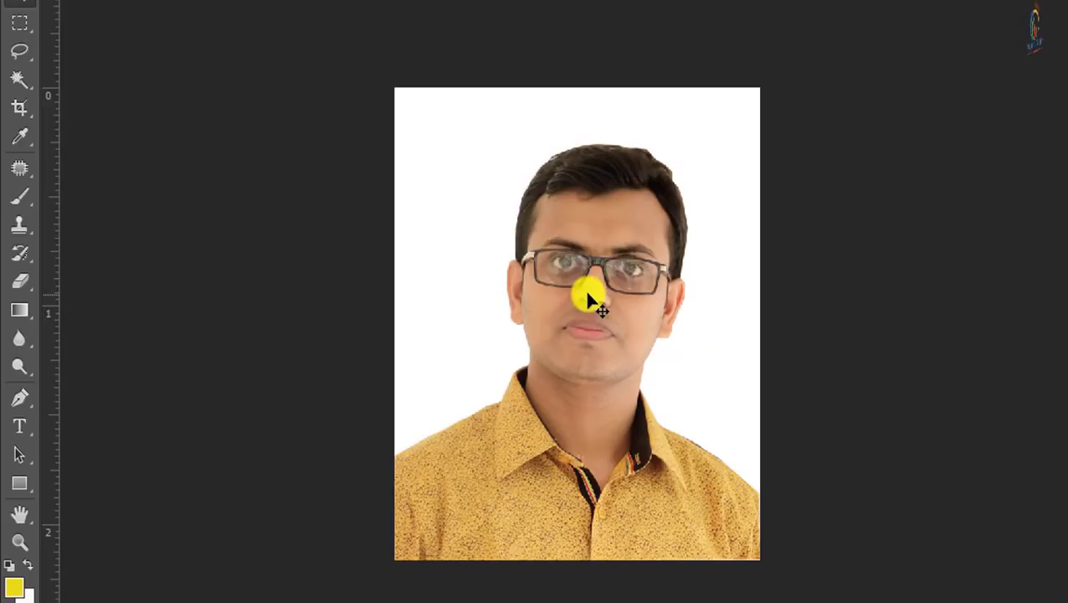
{"action": "key", "text": "ctrl+plus"}
{"action": "key", "text": "ctrl+plus"}
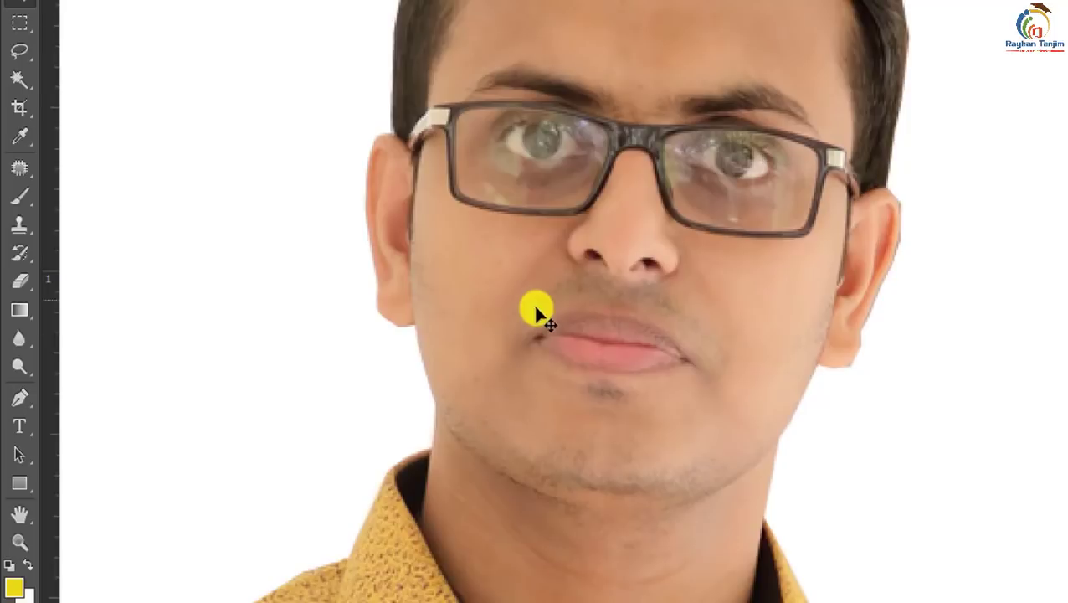
{"action": "scroll", "coordinate": [536, 310], "scroll_direction": "up", "scroll_amount": 2}
{"action": "scroll", "coordinate": [537, 331], "scroll_direction": "up", "scroll_amount": 5}
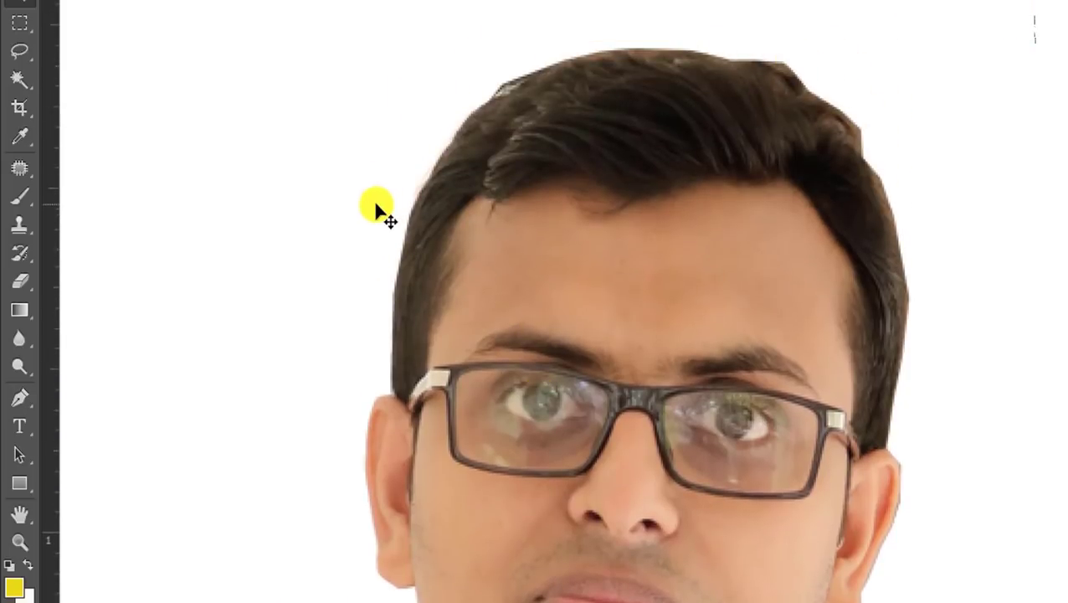
{"action": "scroll", "coordinate": [377, 207], "scroll_direction": "down", "scroll_amount": 3}
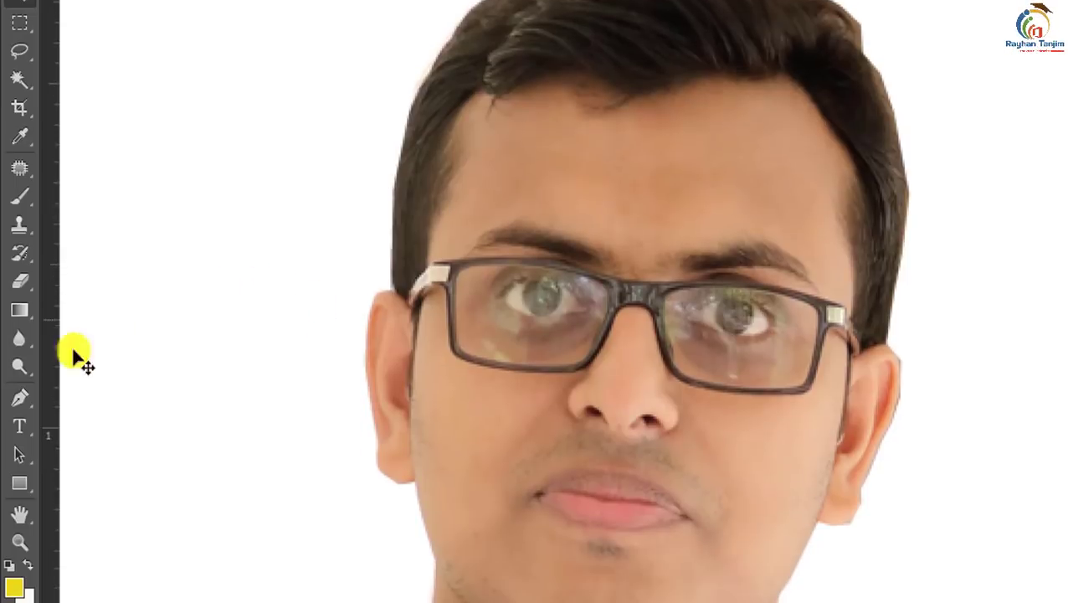
Switch to the Blur Tool from the blur, sharpen and smudge group.
{"action": "right_click", "coordinate": [20, 337]}
{"action": "left_click", "coordinate": [92, 333]}
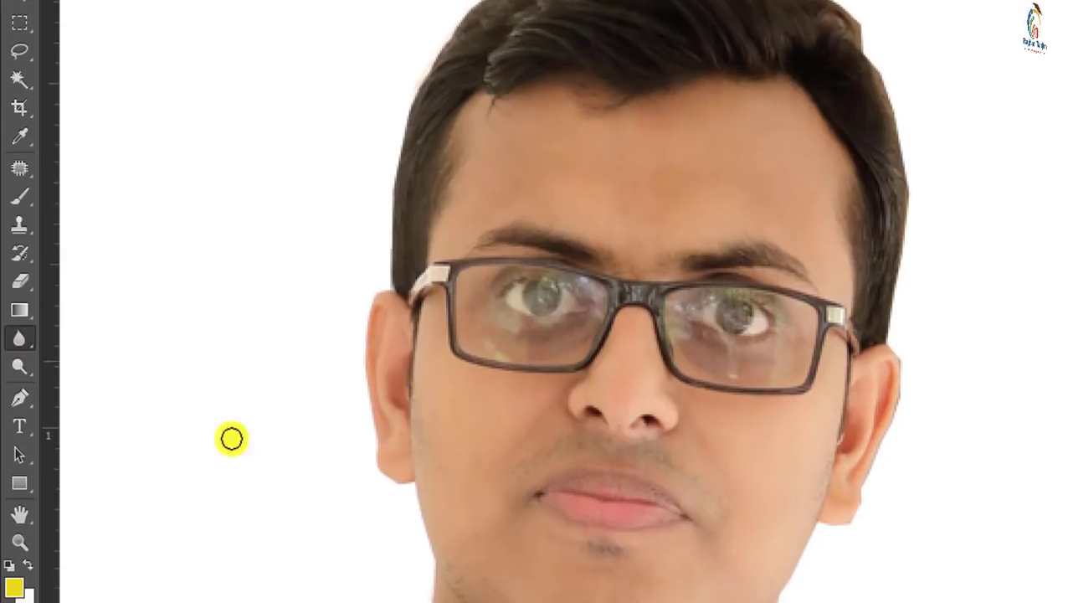
{"action": "scroll", "coordinate": [293, 498], "scroll_direction": "down", "scroll_amount": 2}
{"action": "scroll", "coordinate": [256, 448], "scroll_direction": "down", "scroll_amount": 4}
{"action": "scroll", "coordinate": [191, 469], "scroll_direction": "down", "scroll_amount": 2}
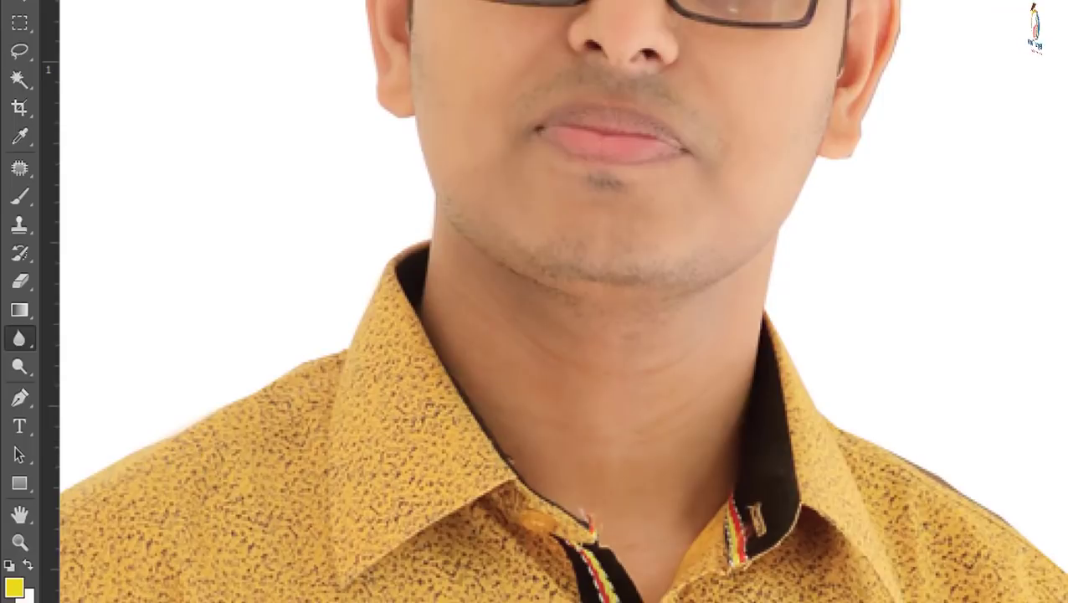
{"action": "scroll", "coordinate": [435, 467], "scroll_direction": "left", "scroll_amount": 3}
Blur the hard cut-out edge along the left shoulder and collar.
{"action": "key", "text": "ctrl+minus"}
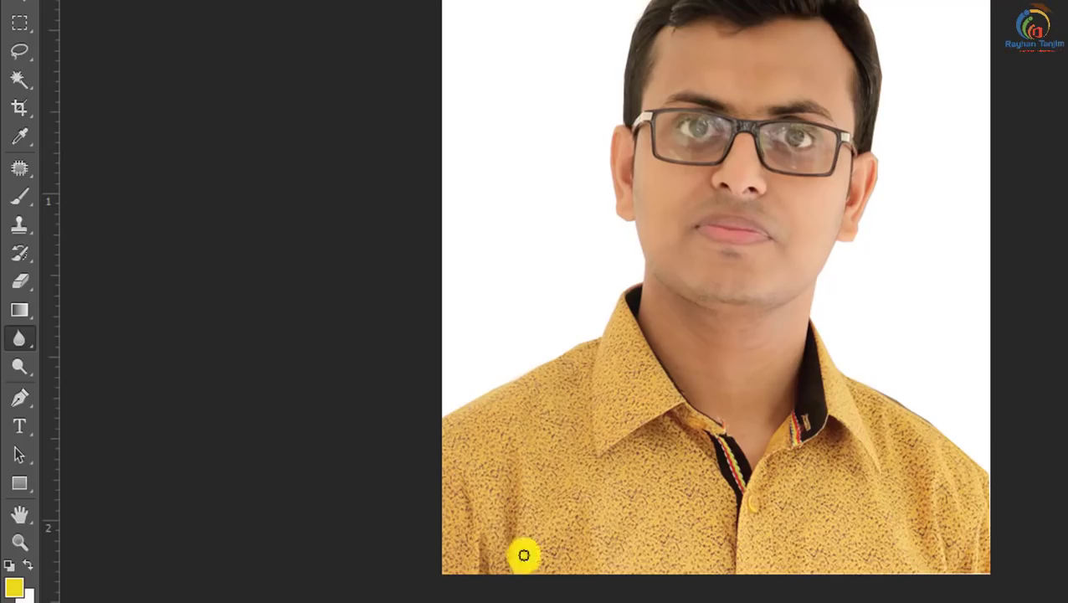
{"action": "mouse_move", "coordinate": [448, 414]}
{"action": "left_mouse_down"}
{"action": "mouse_move", "coordinate": [575, 345]}
{"action": "mouse_move", "coordinate": [611, 308]}
{"action": "mouse_move", "coordinate": [575, 325]}
{"action": "left_mouse_up"}
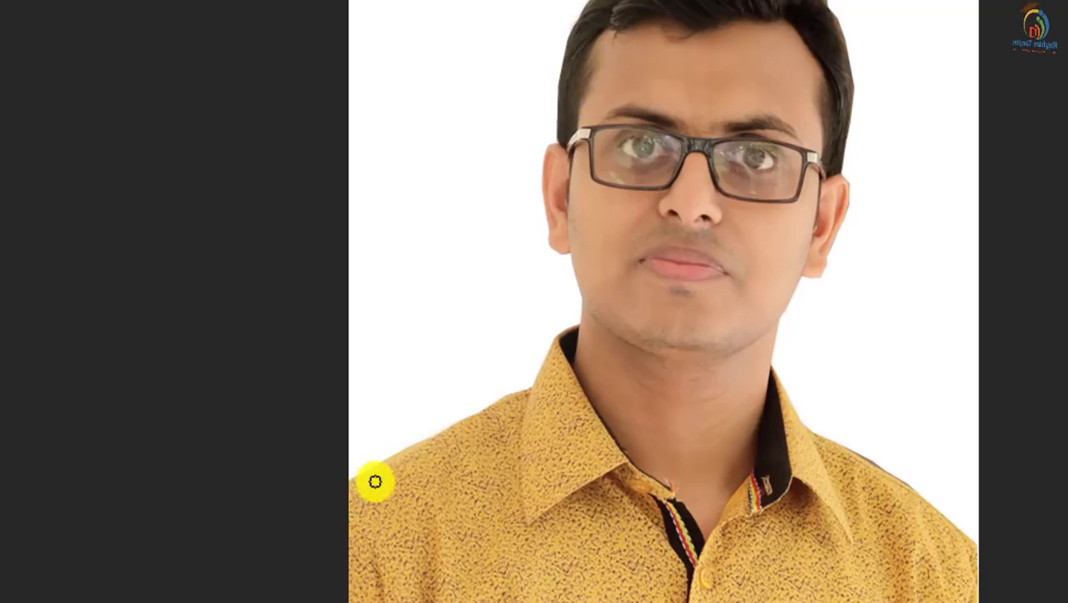
{"action": "left_click_drag", "start_coordinate": [376, 481], "coordinate": [399, 473]}
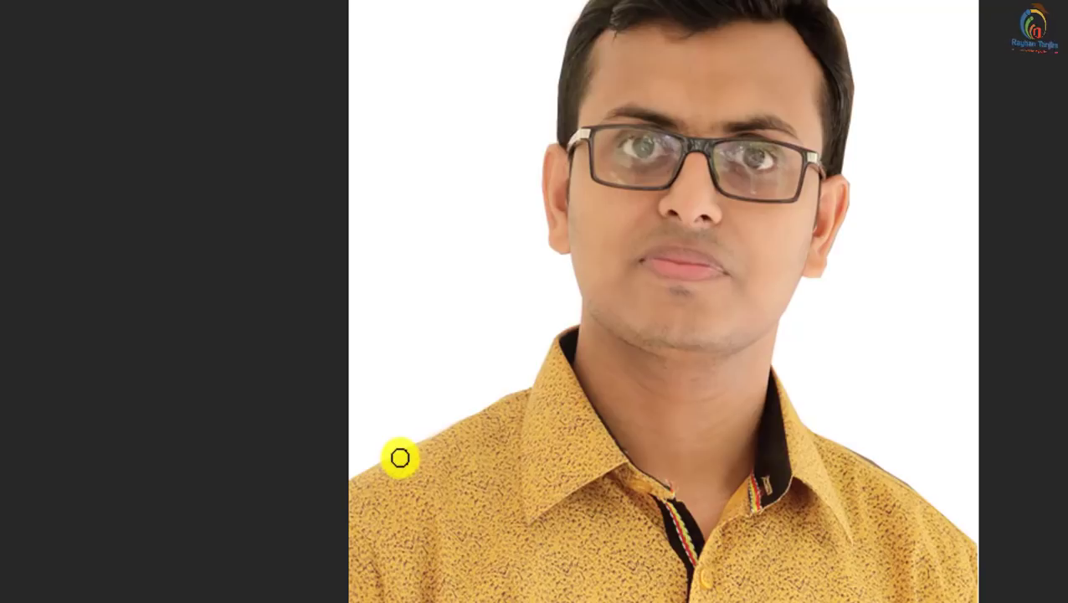
Enlarge the blur brush to 35 px with 0% hardness.
{"action": "key", "text": "bracketright"}
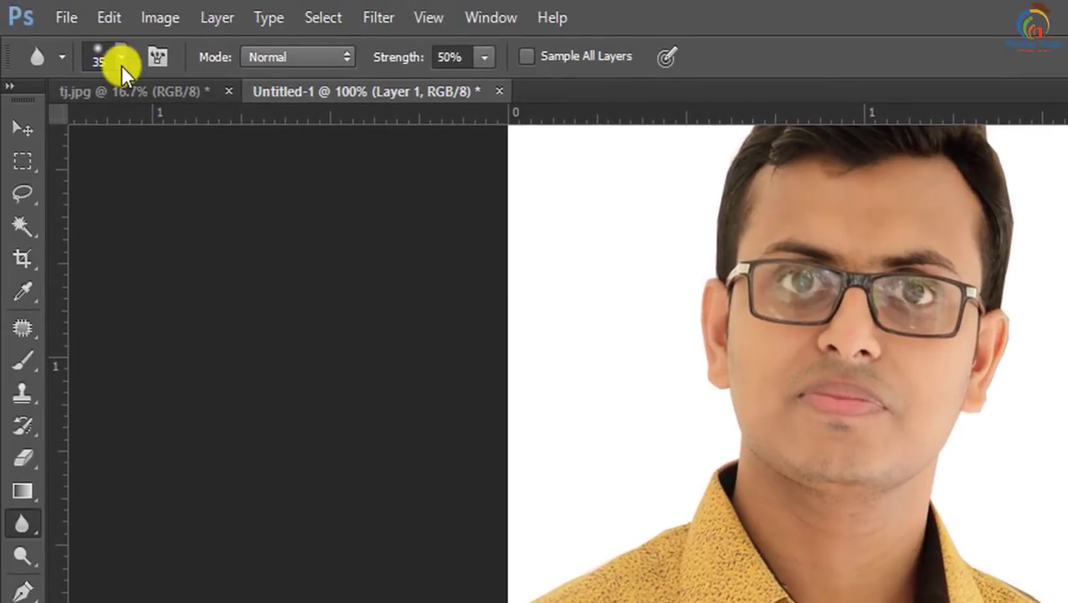
{"action": "left_click", "coordinate": [119, 58]}
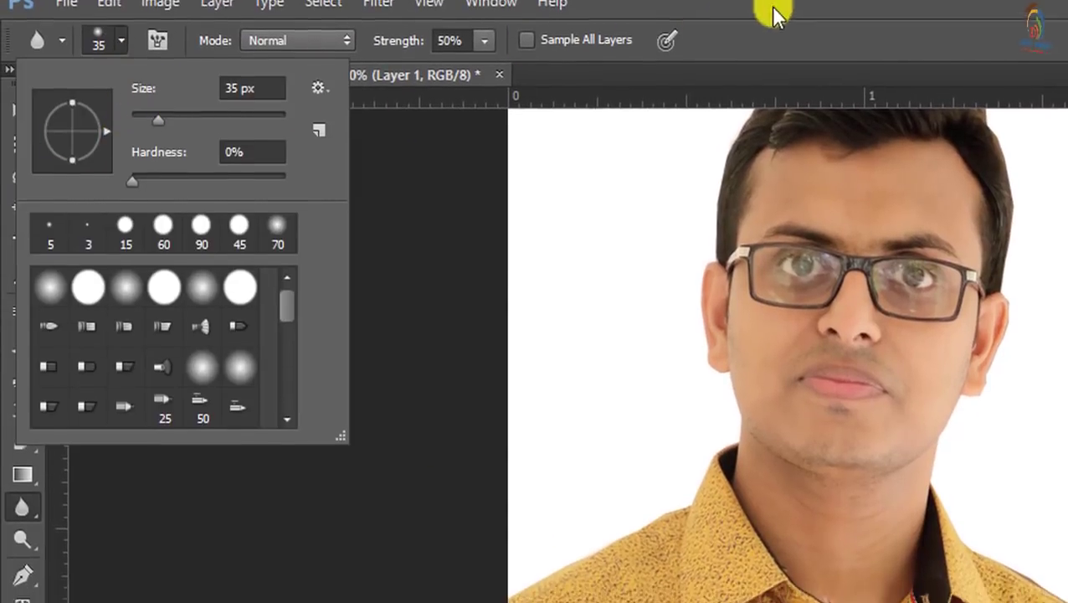
{"action": "key", "text": "Return"}
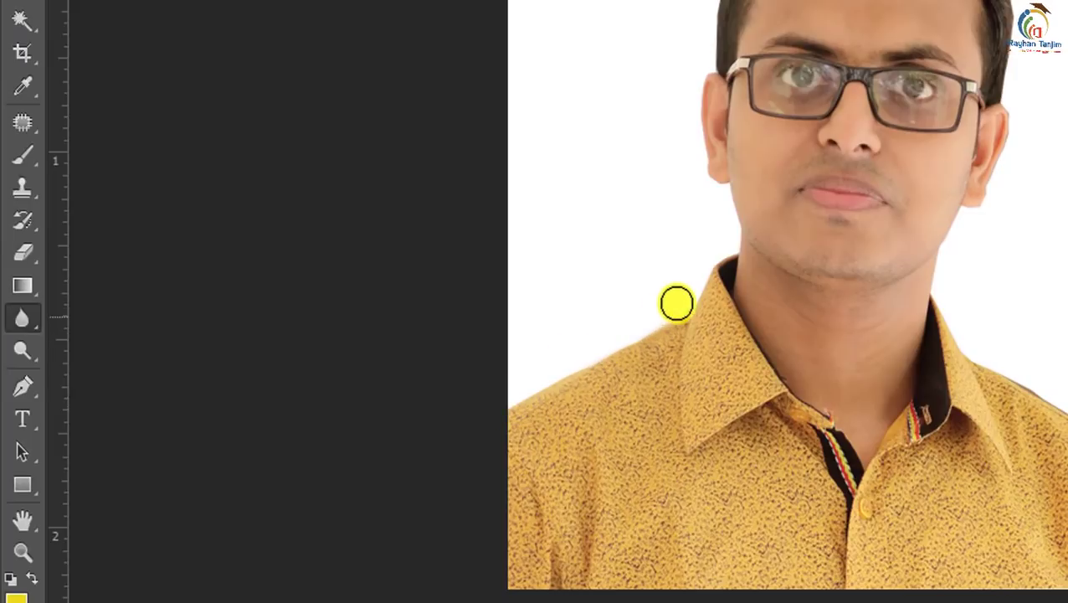
{"action": "scroll", "coordinate": [613, 308], "scroll_direction": "up", "scroll_amount": 2}
{"action": "scroll", "coordinate": [639, 350], "scroll_direction": "up", "scroll_amount": 2}
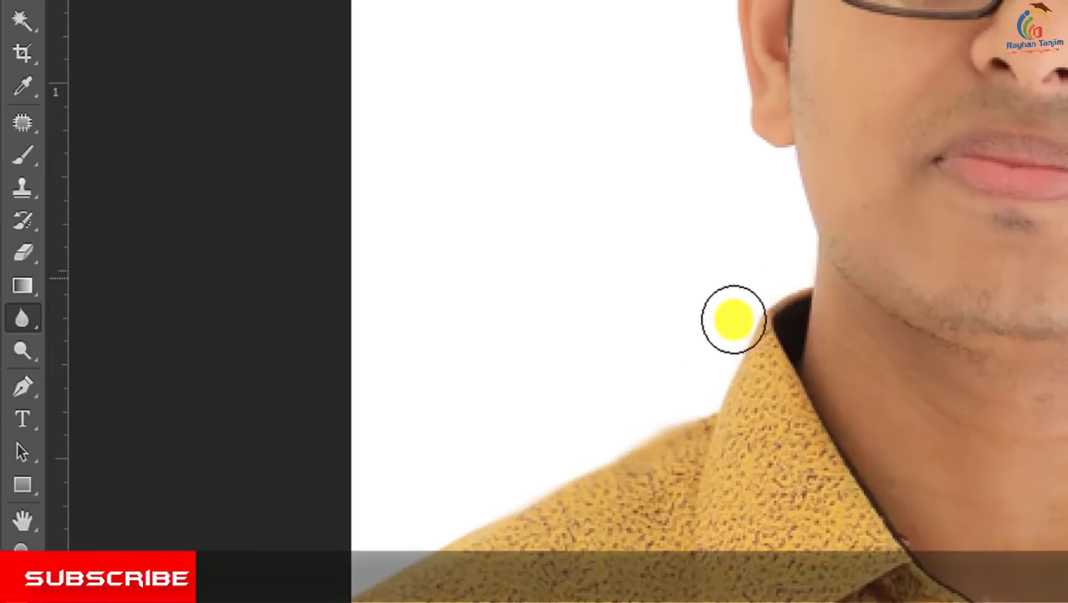
{"action": "scroll", "coordinate": [756, 289], "scroll_direction": "up", "scroll_amount": 2}
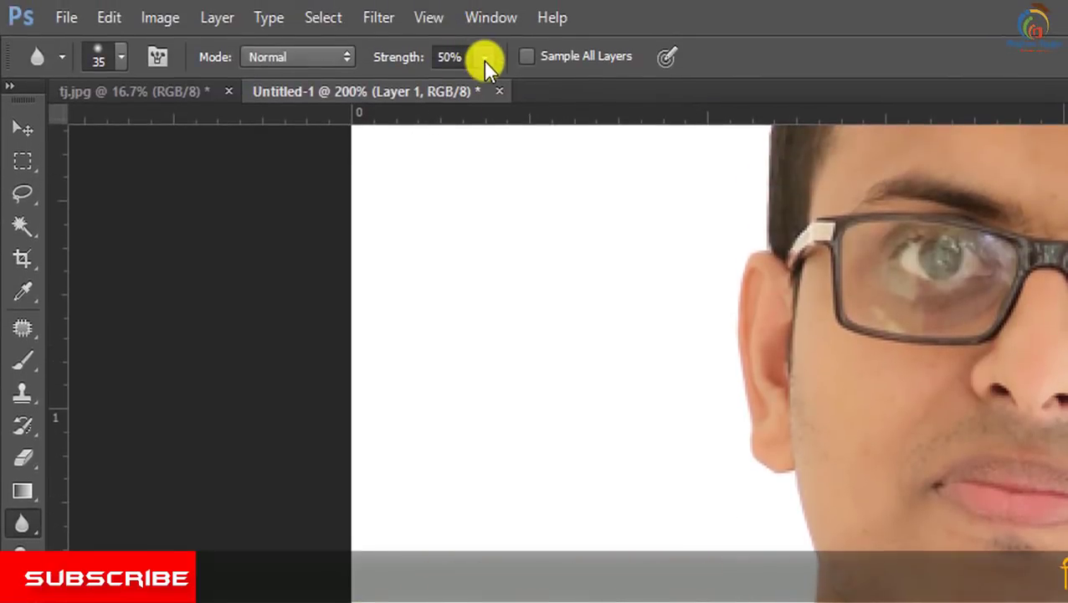
Lower the Blur tool strength to 41% and bring the top of the hair into view.
{"action": "left_click", "coordinate": [484, 59]}
{"action": "left_click_drag", "start_coordinate": [481, 87], "coordinate": [474, 86]}
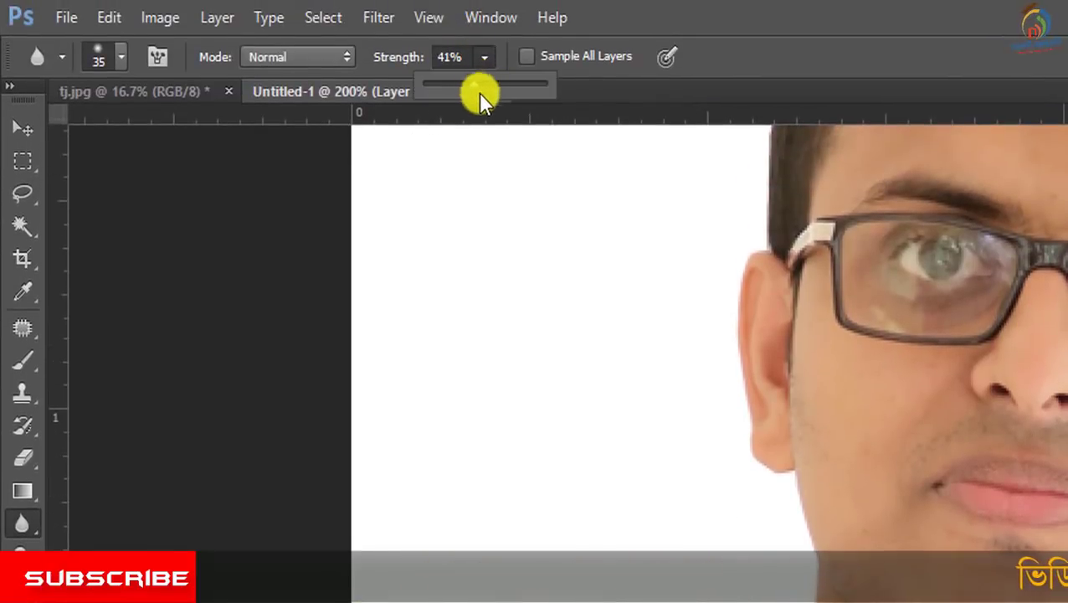
{"action": "left_click", "coordinate": [781, 542]}
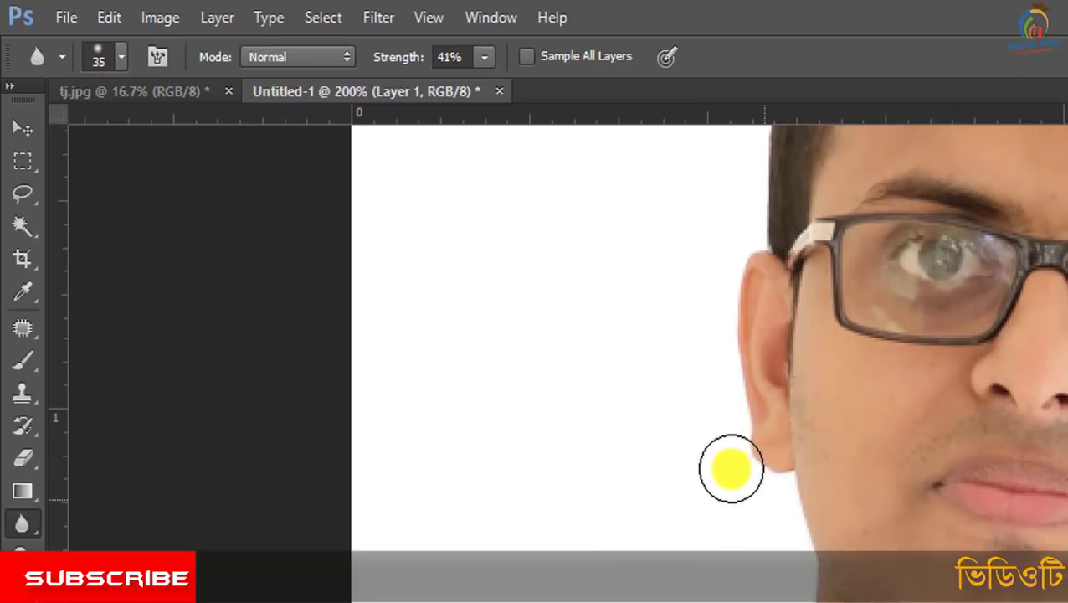
{"action": "scroll", "coordinate": [730, 460], "scroll_direction": "up", "scroll_amount": 2}
{"action": "scroll", "coordinate": [698, 351], "scroll_direction": "up", "scroll_amount": 3}
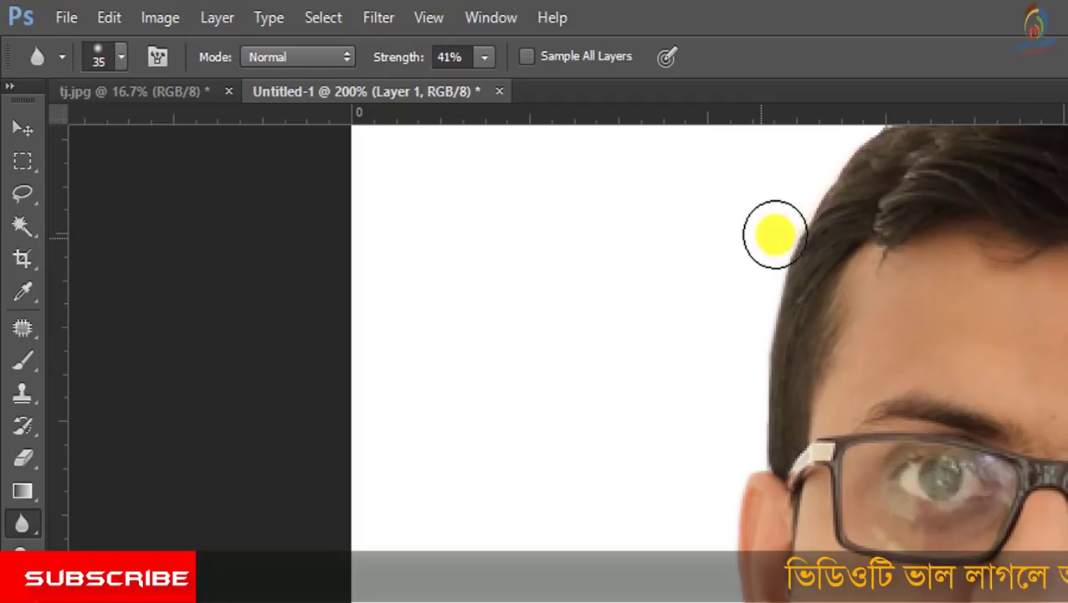
{"action": "scroll", "coordinate": [651, 465], "scroll_direction": "up", "scroll_amount": 1}
{"action": "scroll", "coordinate": [795, 369], "scroll_direction": "up", "scroll_amount": 1}
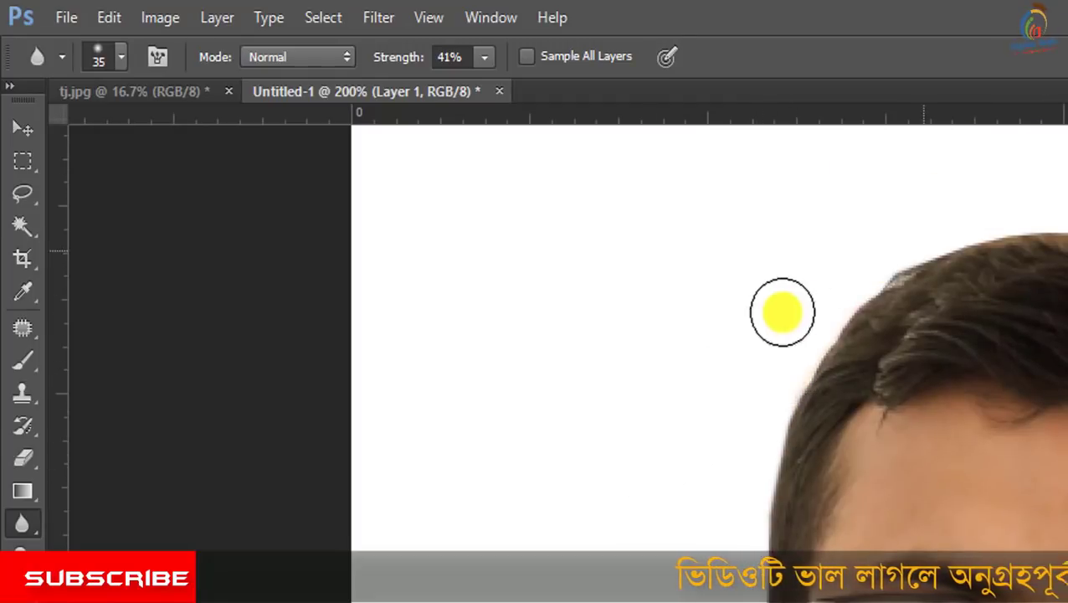
{"action": "scroll", "coordinate": [782, 311], "scroll_direction": "up", "scroll_amount": 2}
{"action": "scroll", "coordinate": [783, 312], "scroll_direction": "right", "scroll_amount": 4}
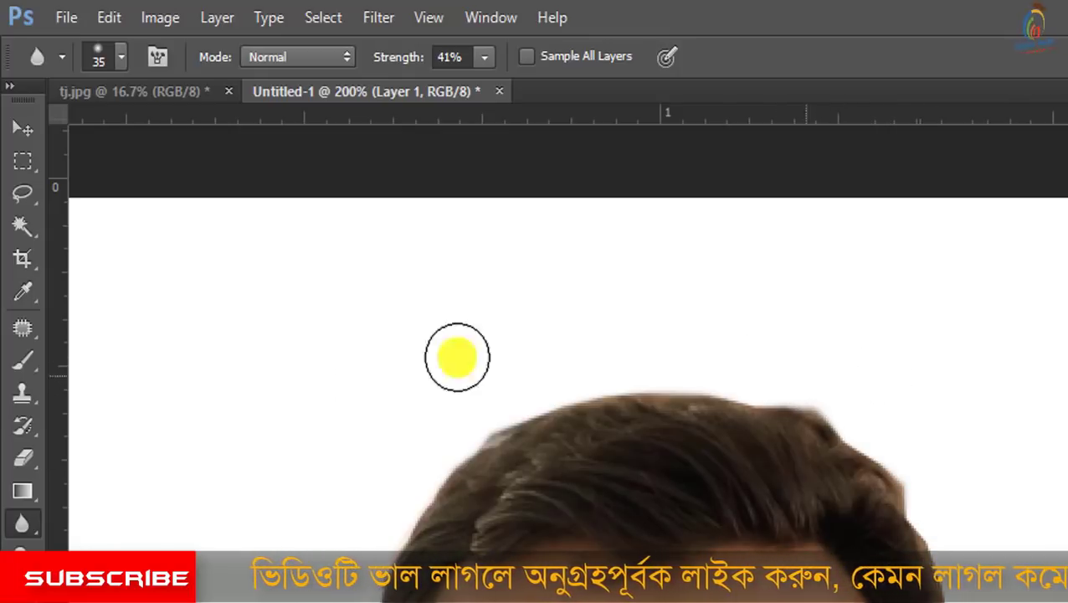
Briefly try the Eraser at size 9, then blur the right shoulder and collar edges.
{"action": "left_click", "coordinate": [31, 464]}
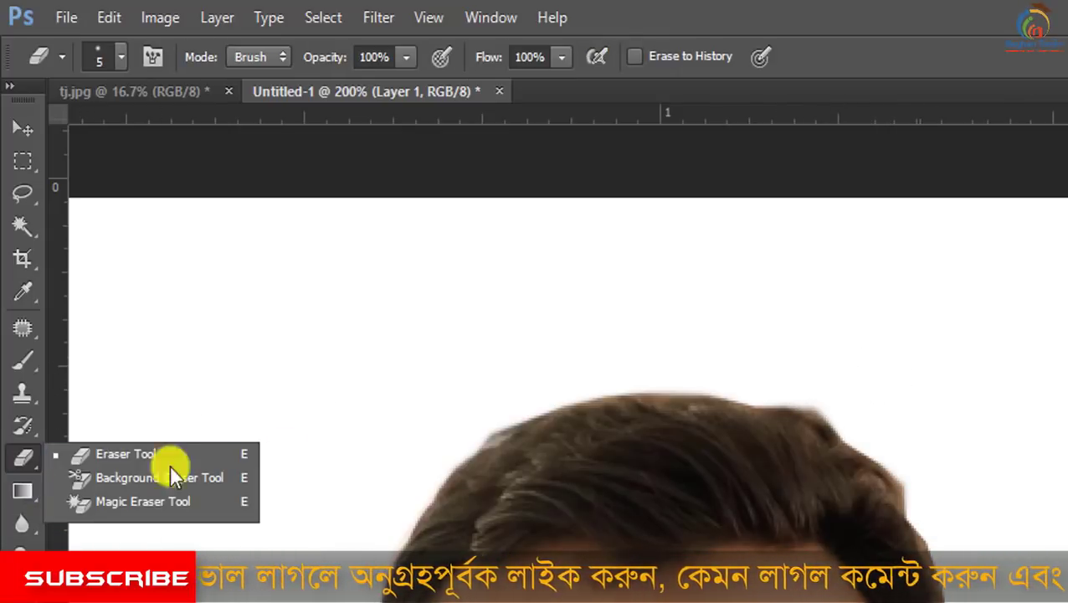
{"action": "left_click", "coordinate": [174, 451]}
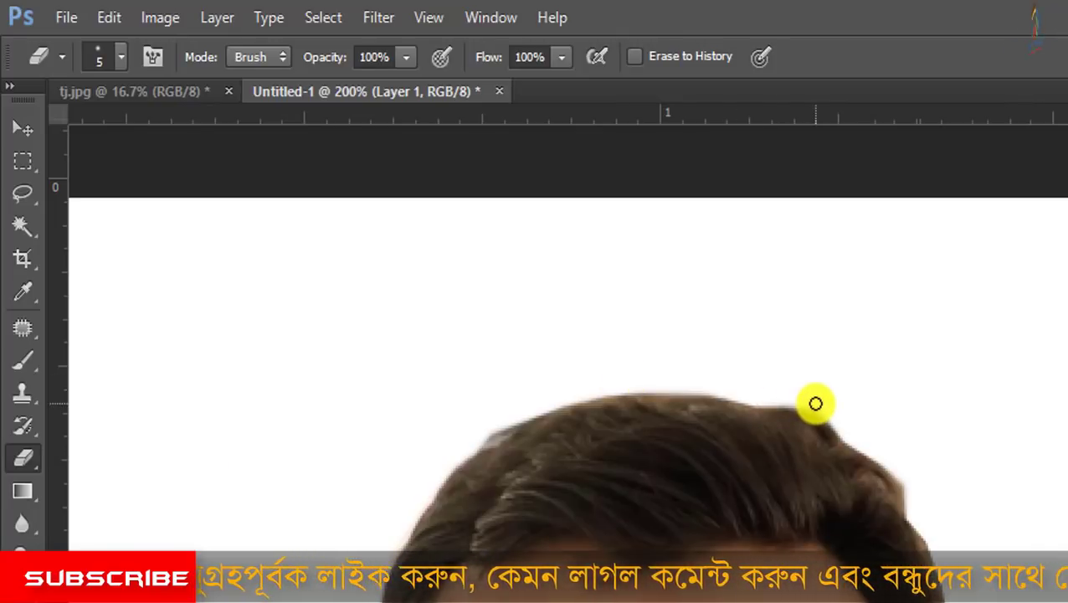
{"action": "key", "text": "bracketright"}
{"action": "key", "text": "bracketright"}
{"action": "key", "text": "bracketright"}
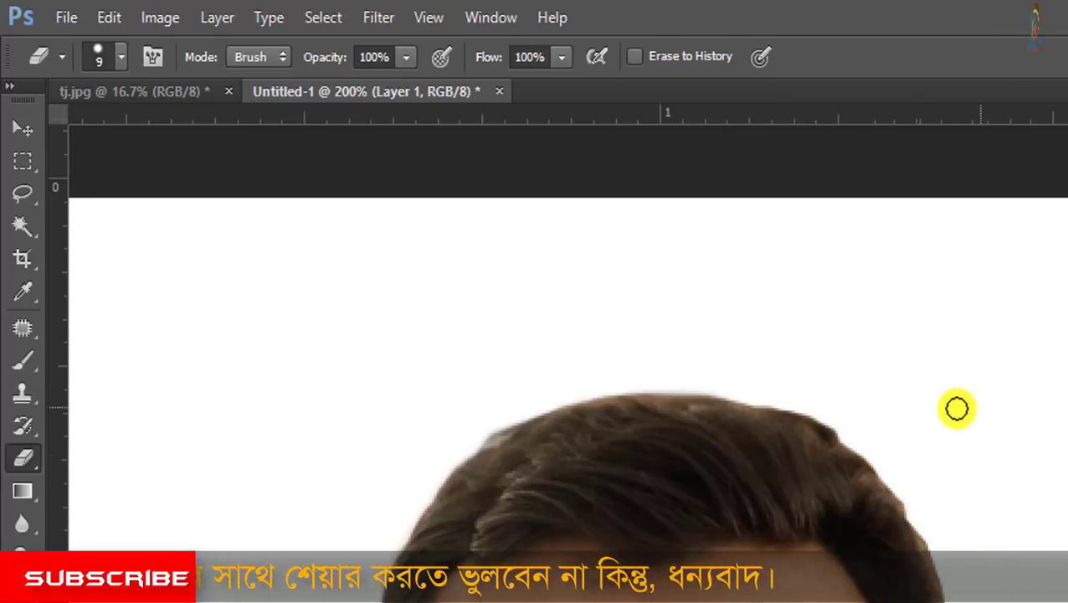
{"action": "left_click", "coordinate": [27, 523]}
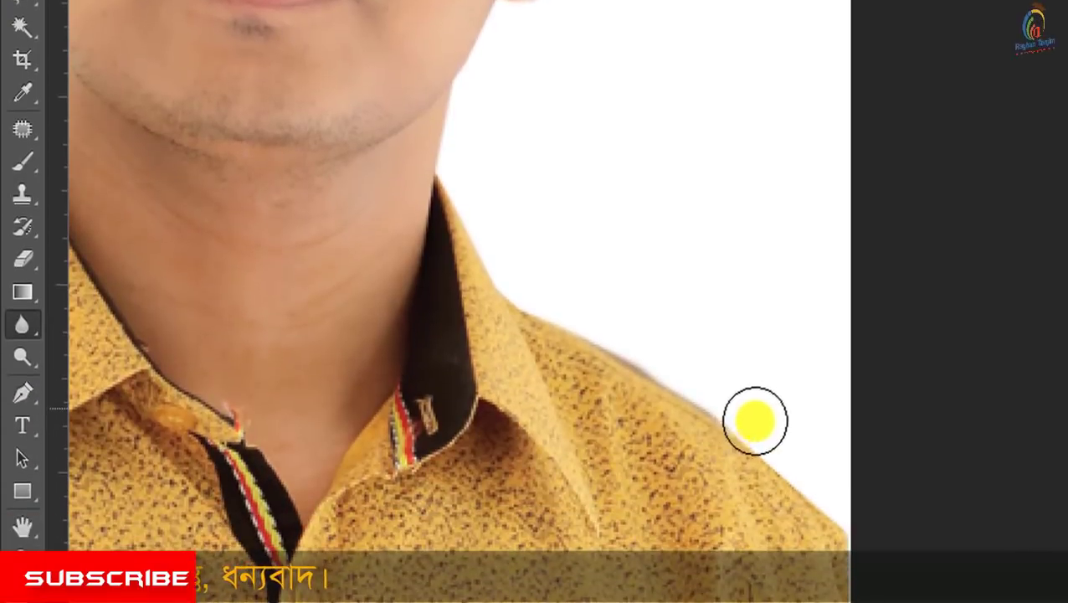
{"action": "left_click_drag", "start_coordinate": [753, 422], "coordinate": [845, 506]}
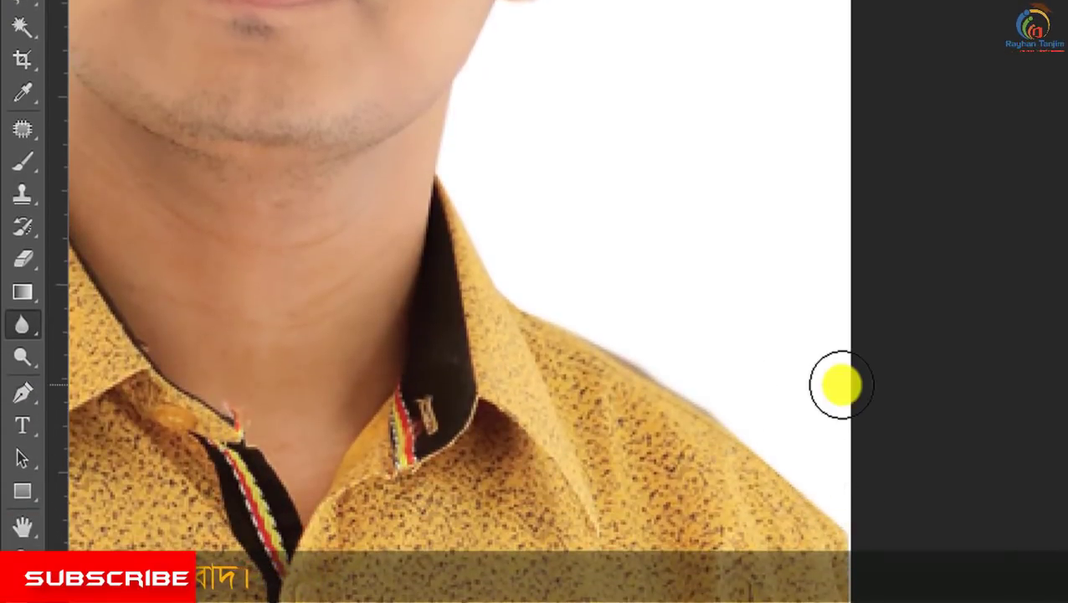
{"action": "scroll", "coordinate": [840, 381], "scroll_direction": "up", "scroll_amount": 3}
{"action": "mouse_move", "coordinate": [618, 471]}
{"action": "left_mouse_down"}
{"action": "mouse_move", "coordinate": [617, 424]}
{"action": "mouse_move", "coordinate": [663, 457]}
{"action": "left_mouse_up"}
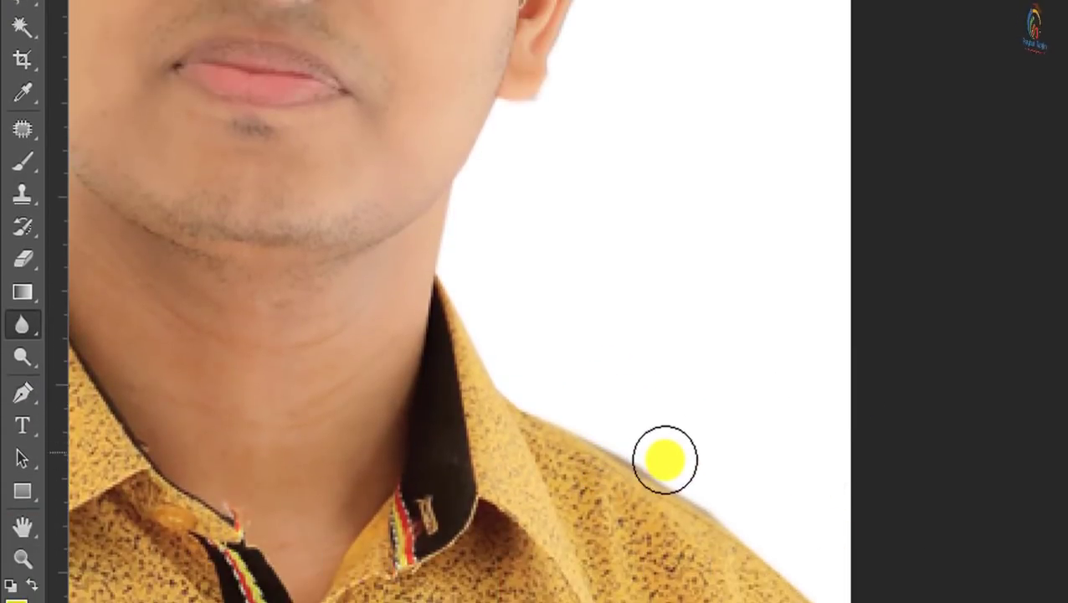
{"action": "right_click", "coordinate": [33, 258]}
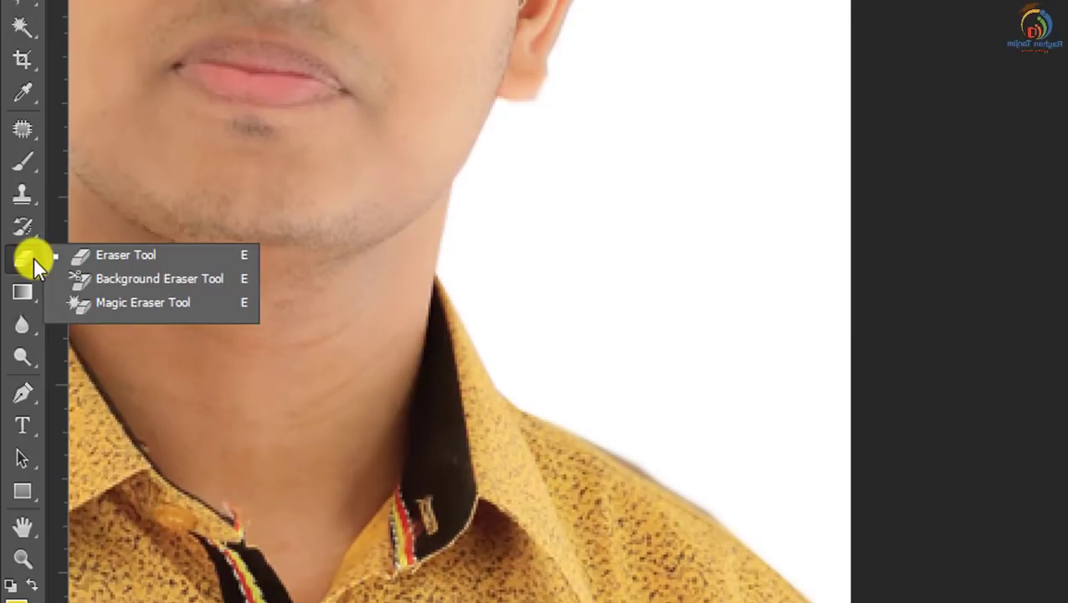
Erase stray shirt pixels along the right shoulder with a size 9 eraser, then zoom out to 50%.
{"action": "left_click", "coordinate": [94, 254]}
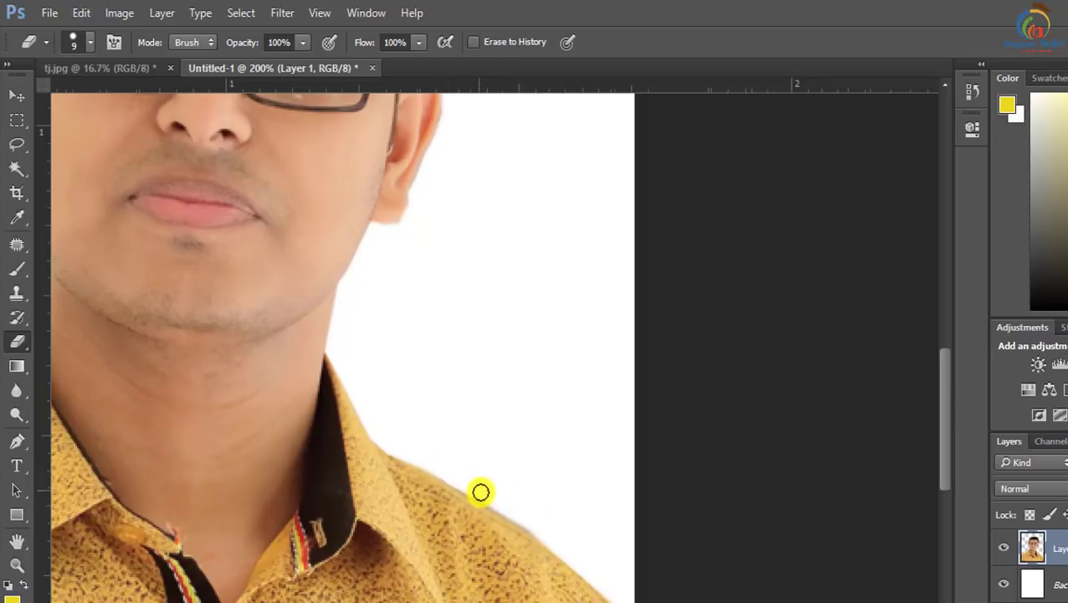
{"action": "left_click_drag", "start_coordinate": [480, 492], "coordinate": [535, 519]}
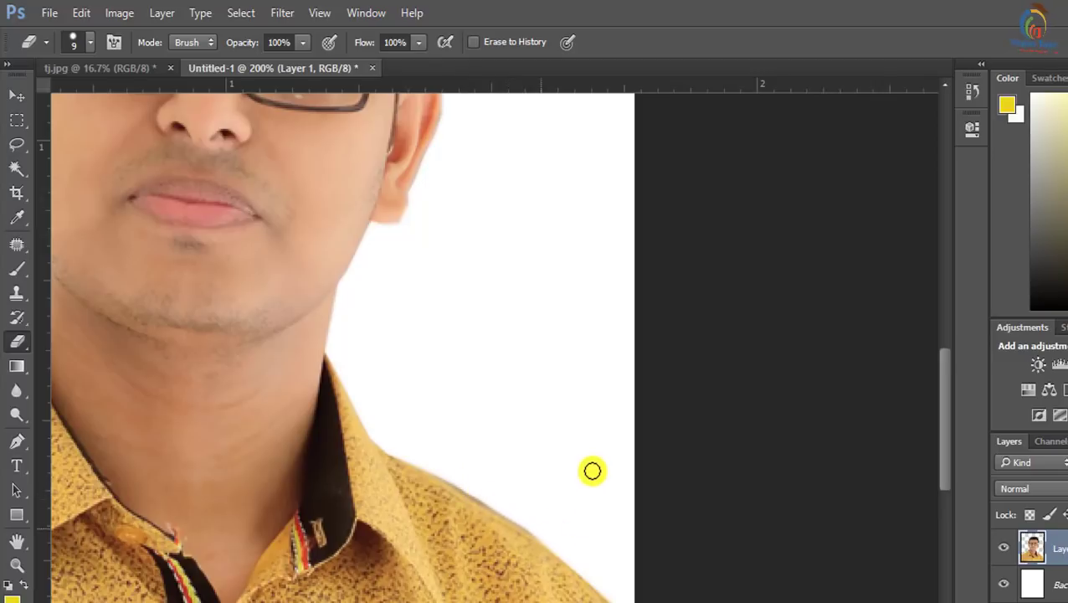
{"action": "key", "text": "ctrl+minus"}
{"action": "key", "text": "ctrl+minus"}
{"action": "key", "text": "ctrl+minus"}
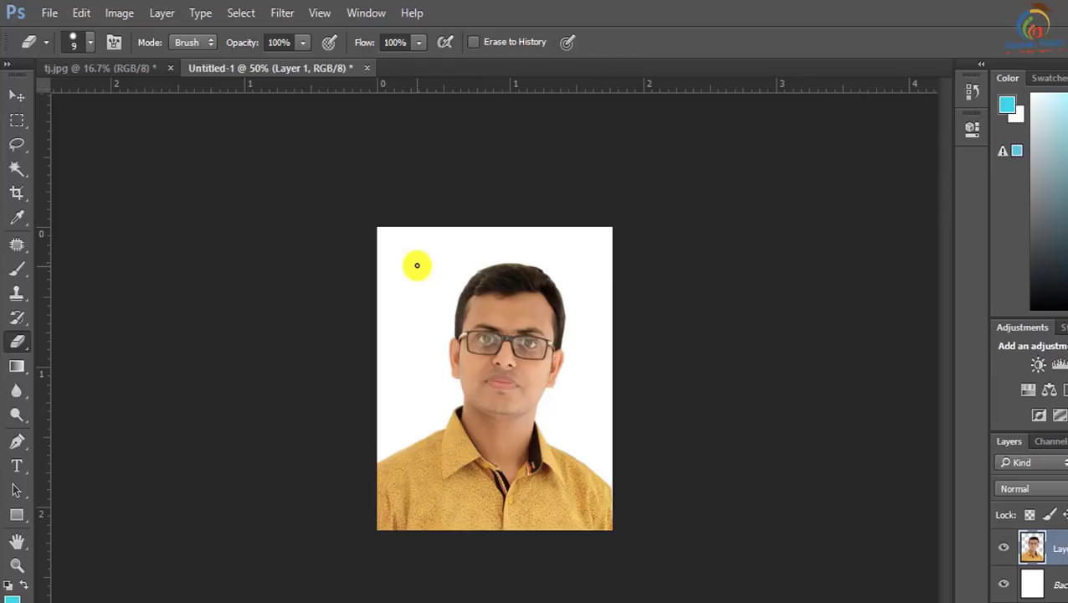
Set the foreground colour to a light teal-blue in the Color Picker.
{"action": "left_click", "coordinate": [11, 534]}
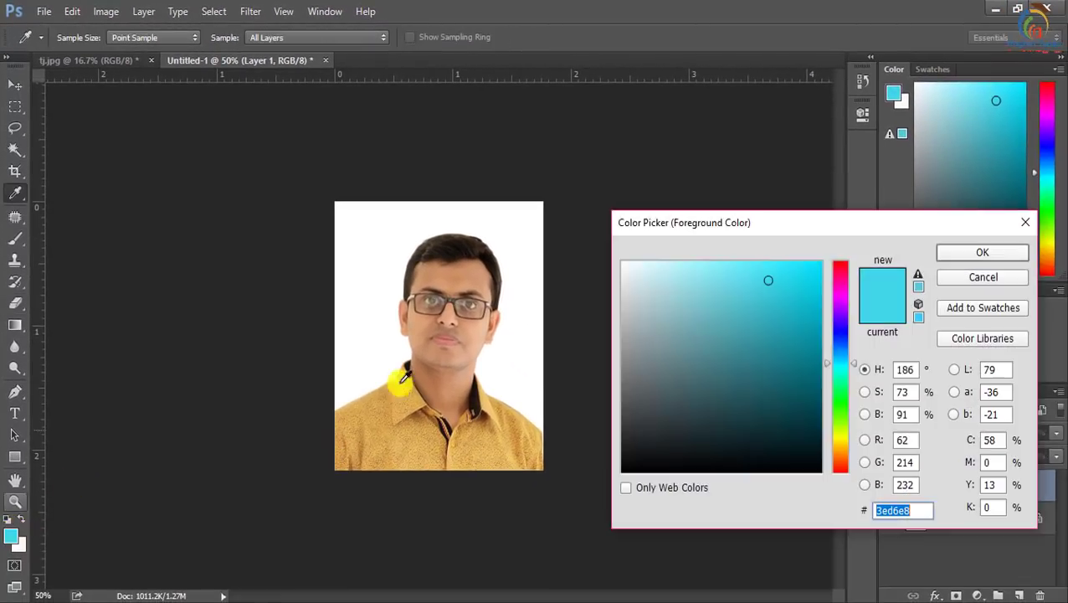
{"action": "left_click", "coordinate": [765, 323]}
{"action": "left_click", "coordinate": [742, 367]}
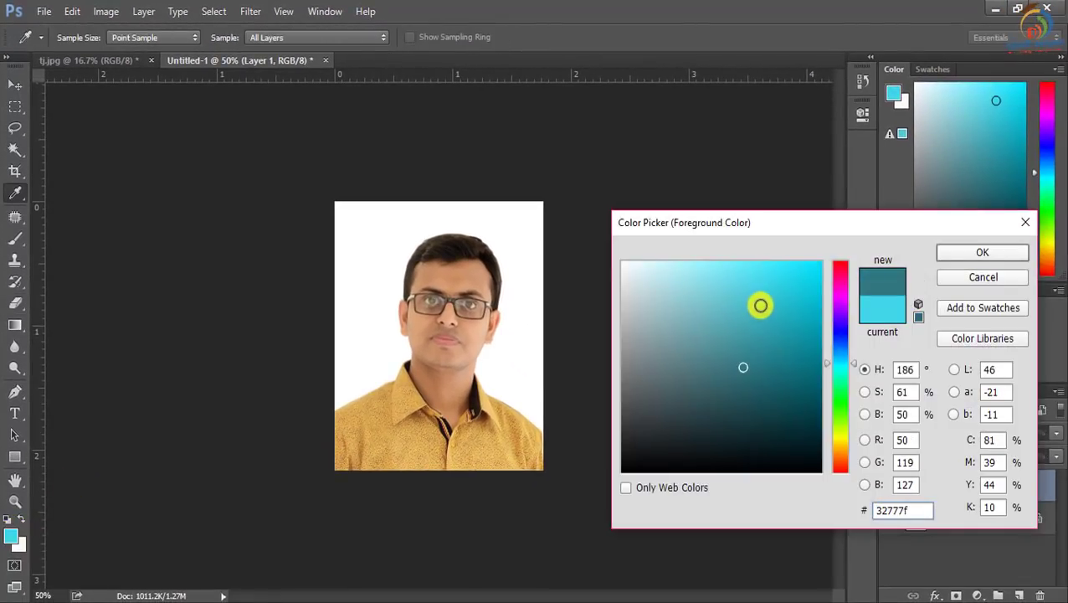
{"action": "left_click", "coordinate": [760, 303]}
{"action": "left_click", "coordinate": [980, 254]}
{"action": "key", "text": "e"}
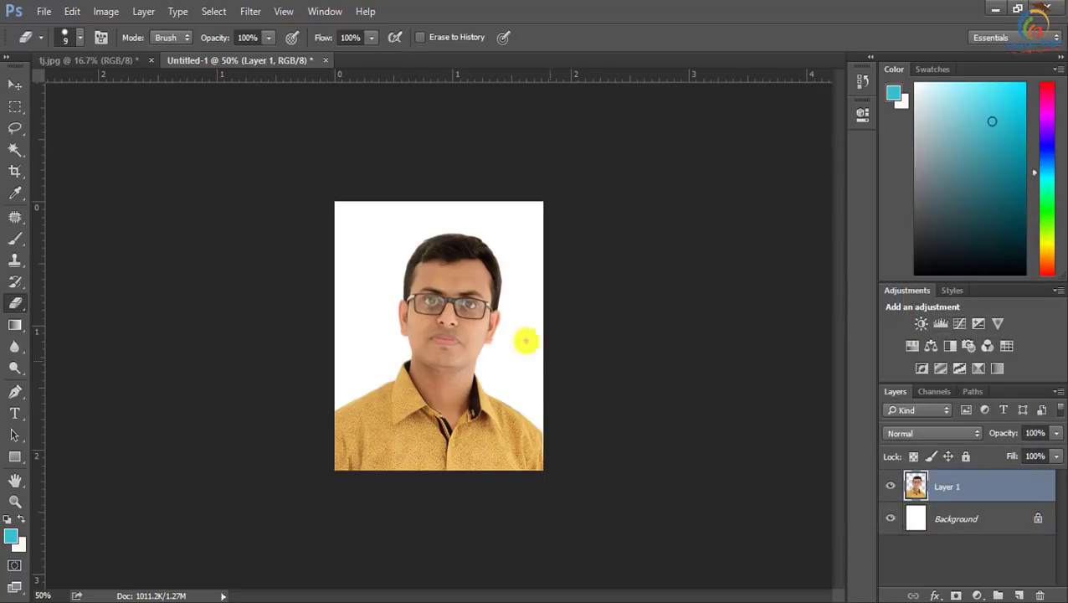
Fill the Background layer with the teal foreground colour, then zoom in on the hair edge.
{"action": "left_click", "coordinate": [945, 521]}
{"action": "left_click", "coordinate": [956, 487]}
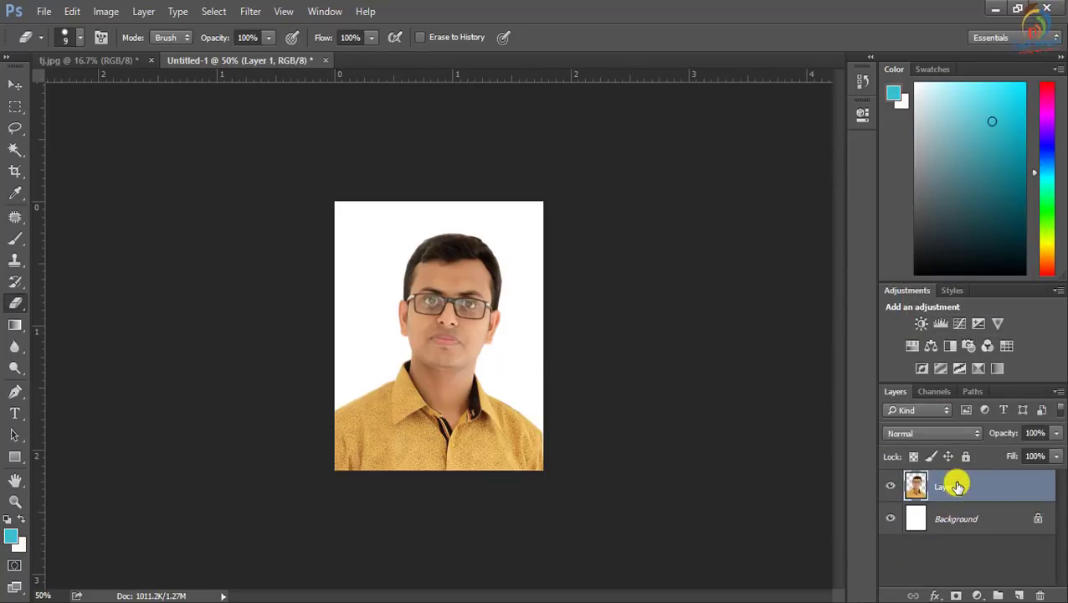
{"action": "left_click", "coordinate": [944, 519]}
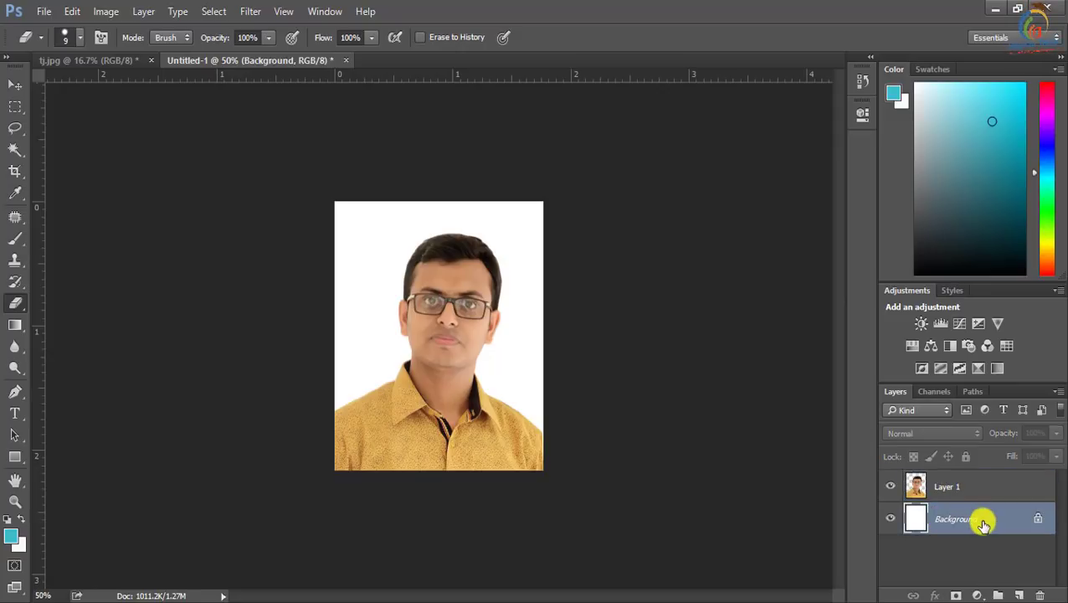
{"action": "key", "text": "alt+BackSpace"}
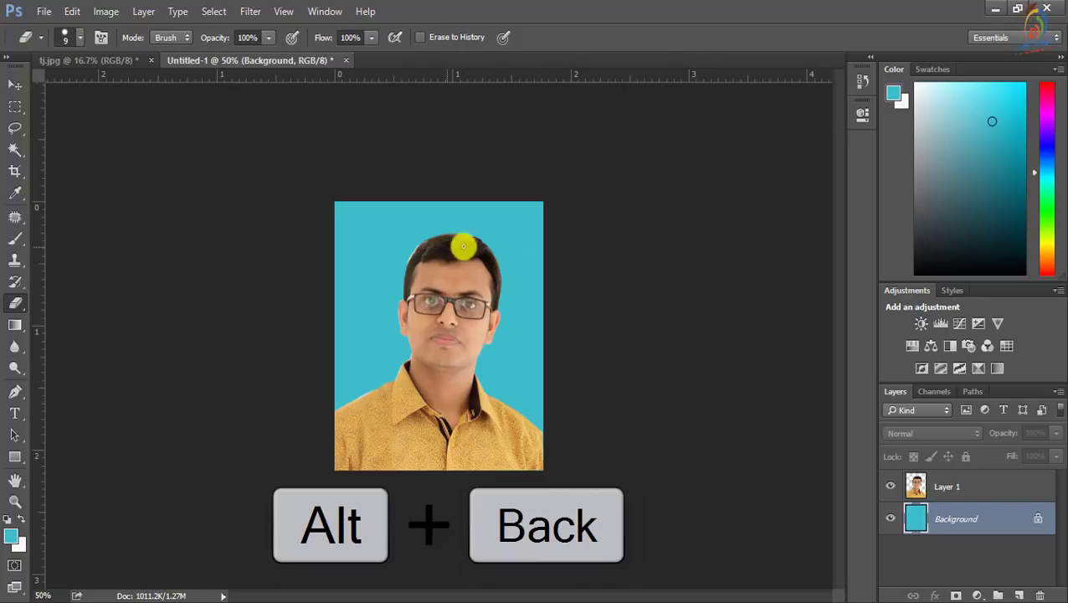
{"action": "key", "text": "ctrl+plus"}
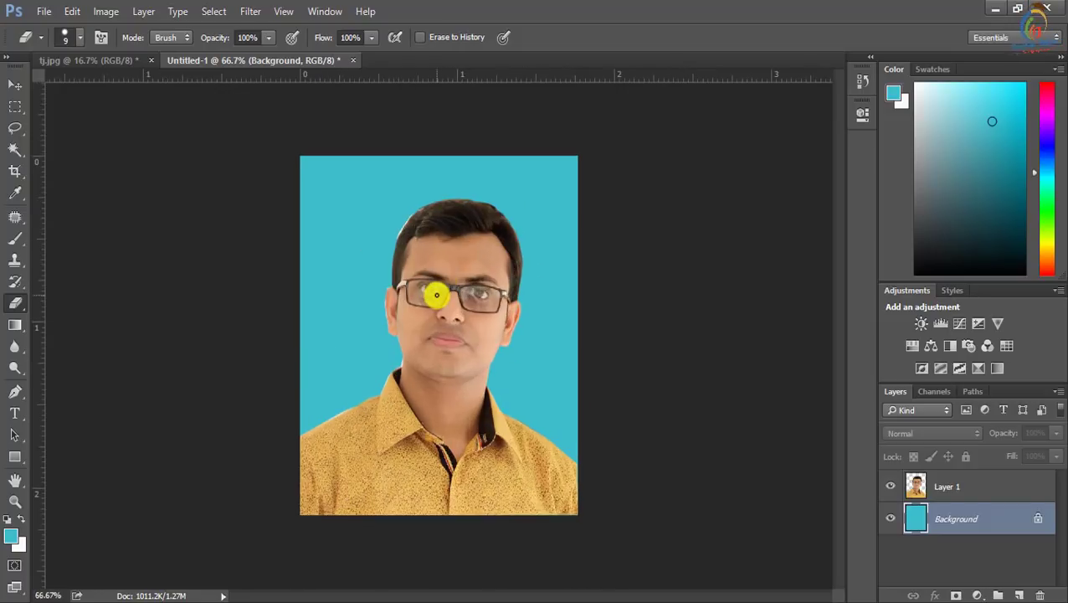
{"action": "key", "text": "ctrl+plus"}
{"action": "key", "text": "ctrl+plus"}
{"action": "scroll", "coordinate": [378, 168], "scroll_direction": "up", "scroll_amount": 3}
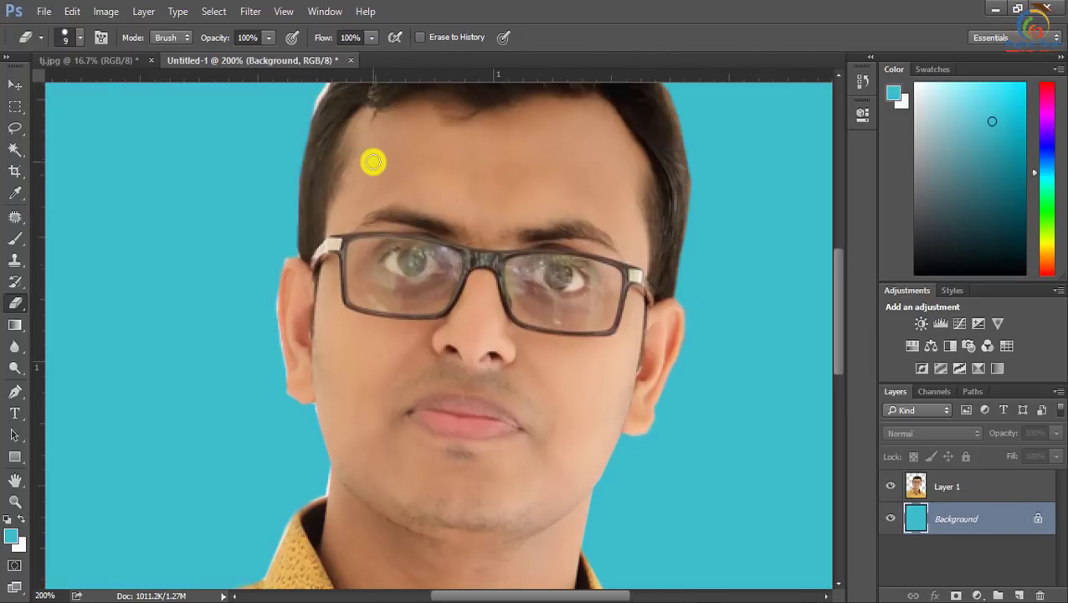
{"action": "scroll", "coordinate": [374, 160], "scroll_direction": "up", "scroll_amount": 2}
{"action": "scroll", "coordinate": [374, 160], "scroll_direction": "up", "scroll_amount": 1}
{"action": "scroll", "coordinate": [391, 153], "scroll_direction": "up", "scroll_amount": 1}
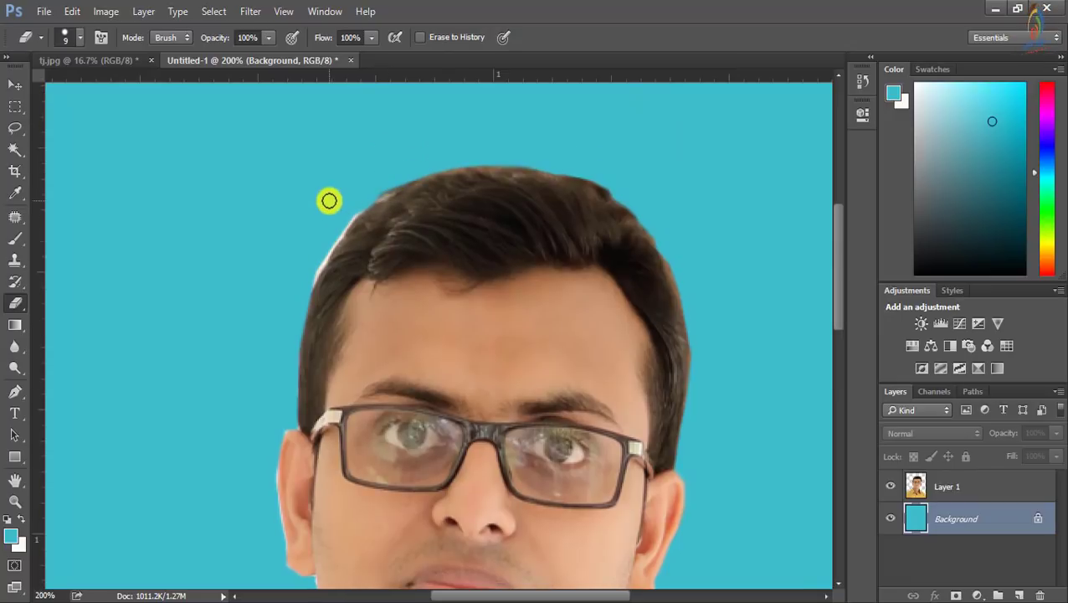
Erase the white fringe beside the left hairline on Layer 1, then zoom back out.
{"action": "right_click", "coordinate": [15, 302]}
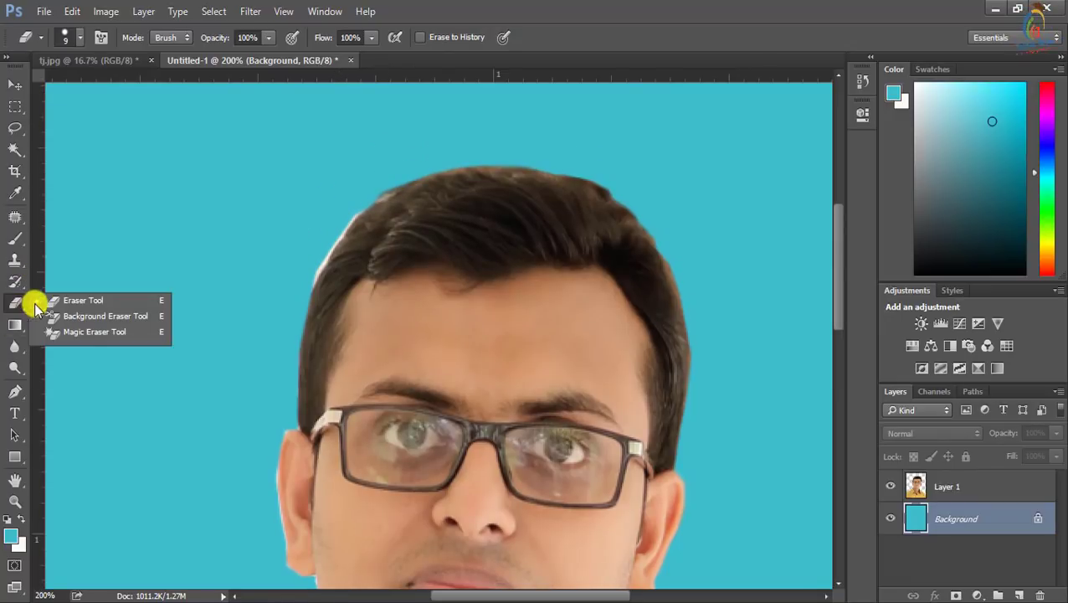
{"action": "left_click", "coordinate": [53, 304]}
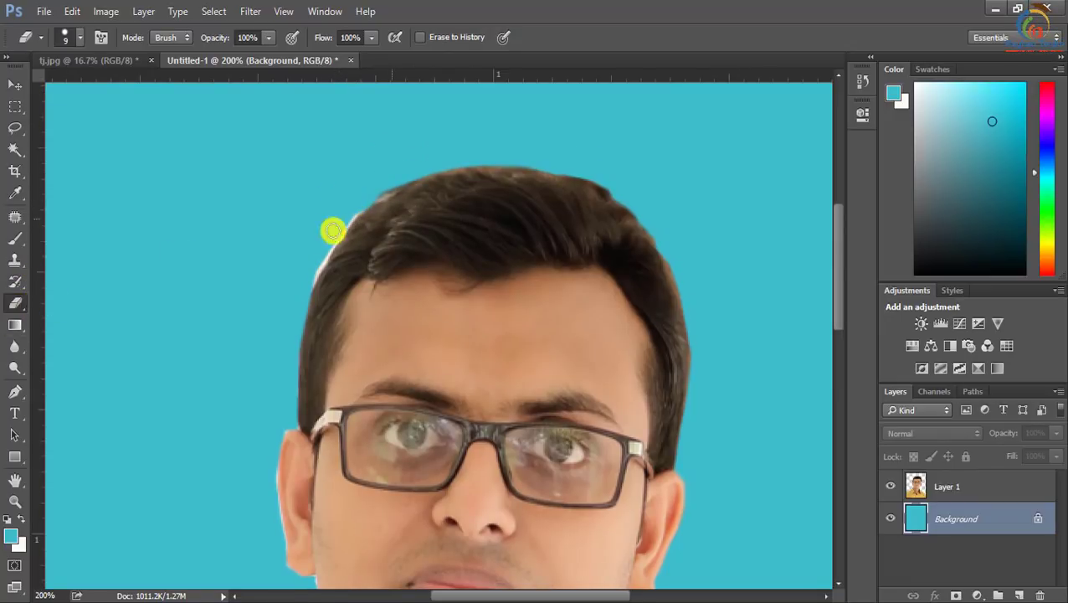
{"action": "left_click", "coordinate": [950, 489]}
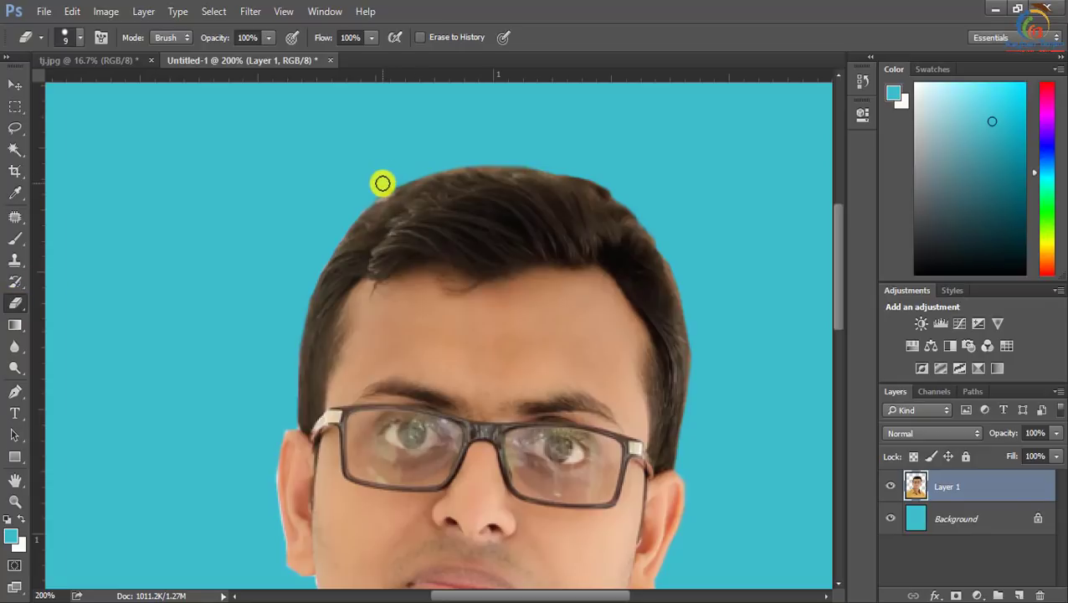
{"action": "key", "text": "ctrl+minus"}
{"action": "key", "text": "ctrl+minus"}
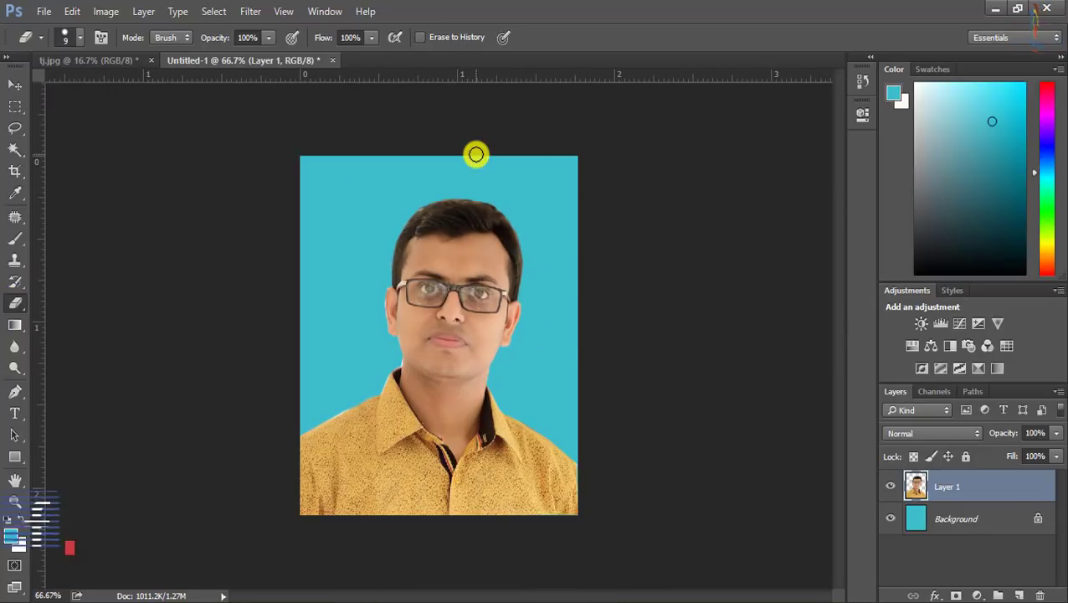
{"action": "key", "text": "ctrl+minus"}
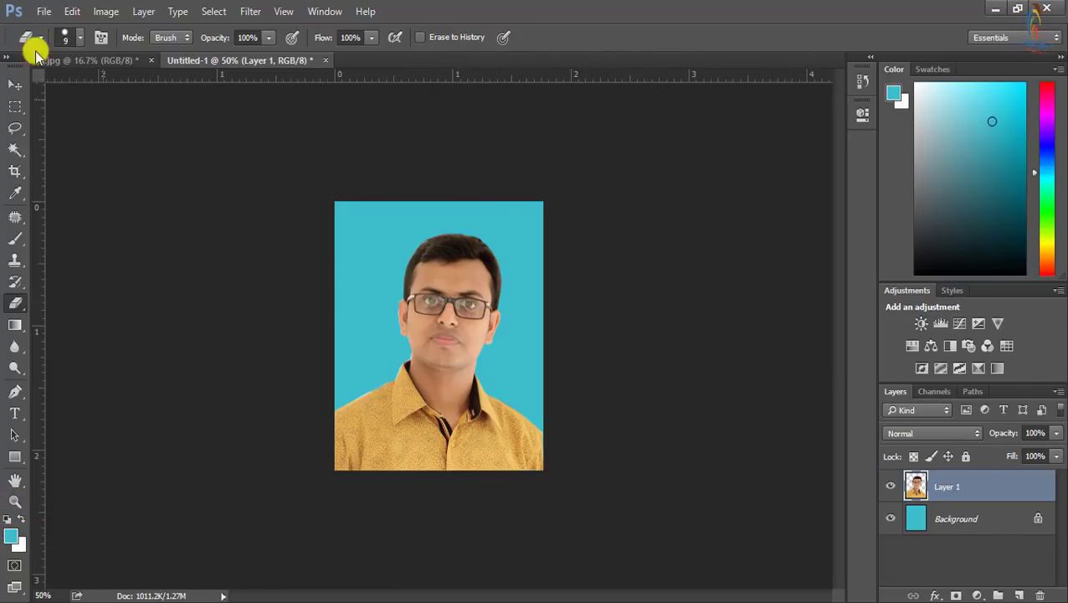
Save the photo as jj.psd on the Desktop in Photoshop format, accepting compatibility options.
{"action": "left_click", "coordinate": [39, 12]}
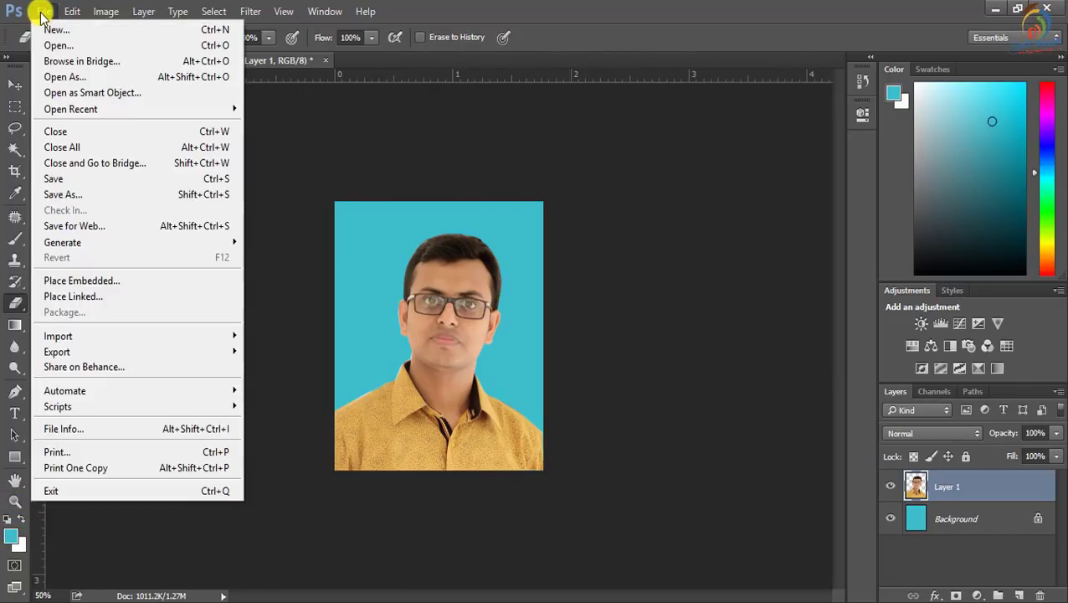
{"action": "left_click", "coordinate": [70, 193]}
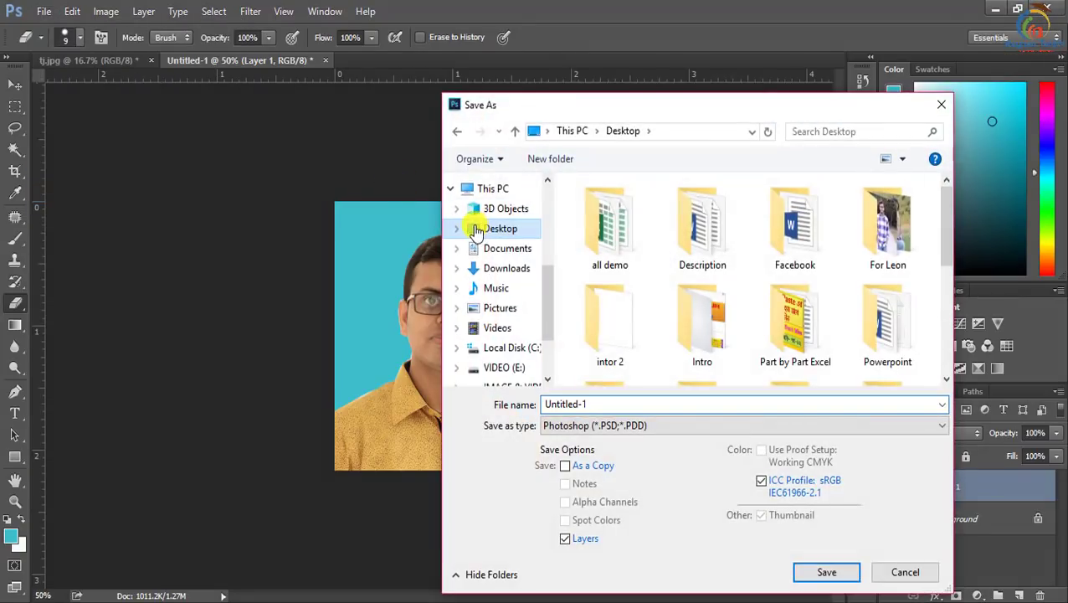
{"action": "left_click", "coordinate": [476, 231]}
{"action": "double_click", "coordinate": [607, 404]}
{"action": "type", "text": "jj"}
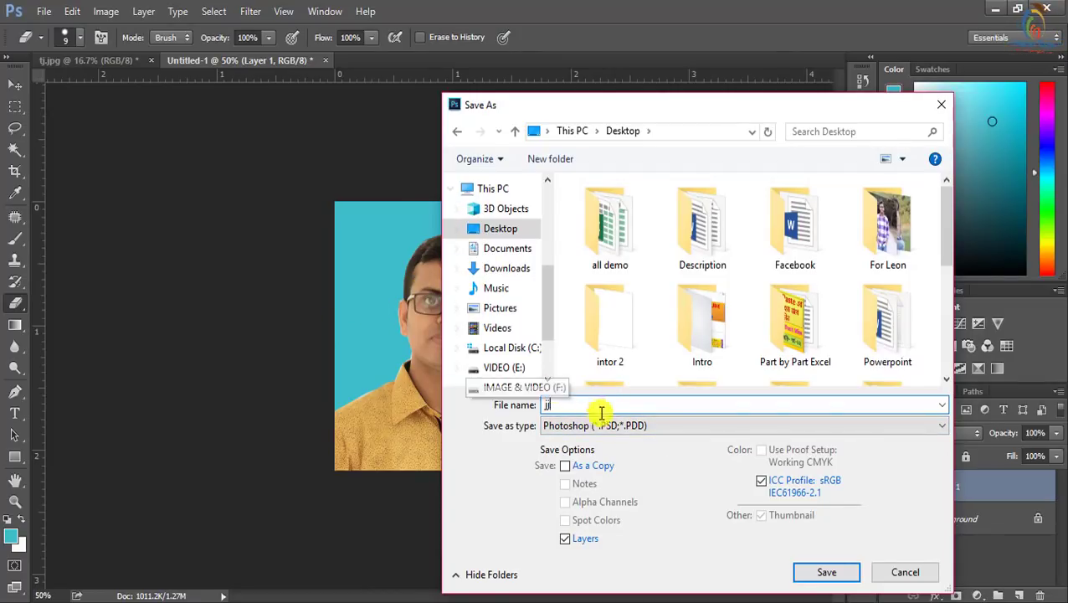
{"action": "left_click", "coordinate": [828, 575]}
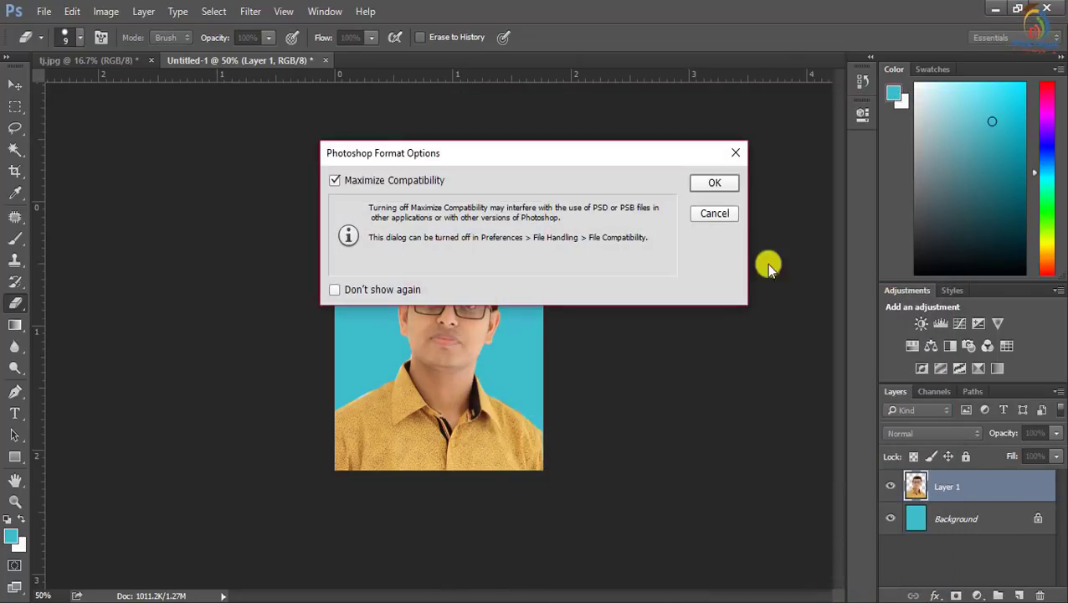
{"action": "left_click", "coordinate": [722, 186]}
Save a JPEG copy named jj to the Desktop with Quality 12 Maximum.
{"action": "left_click", "coordinate": [42, 12]}
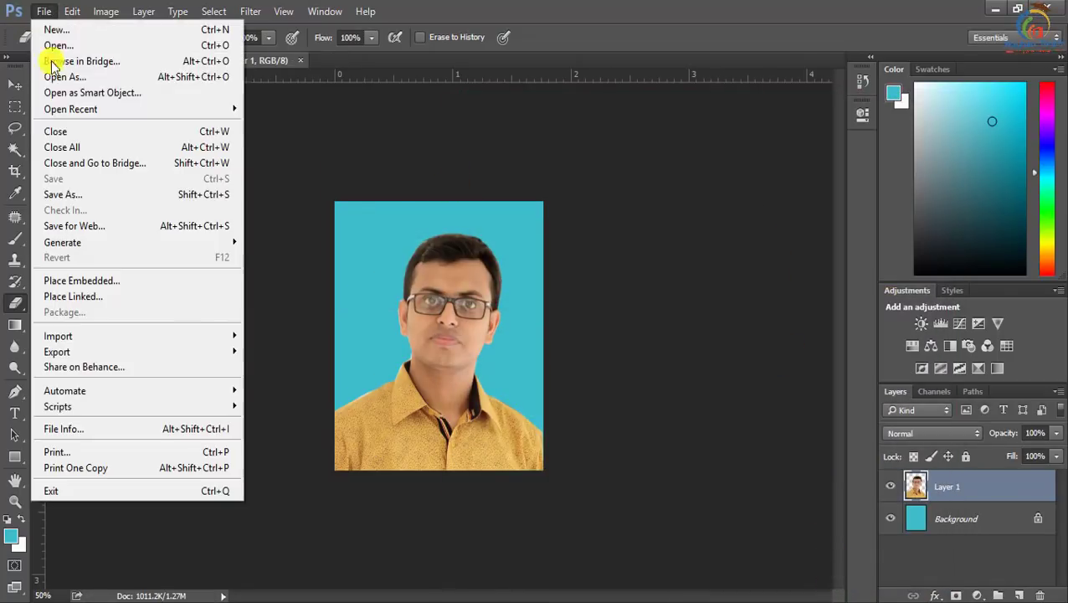
{"action": "left_click", "coordinate": [77, 194]}
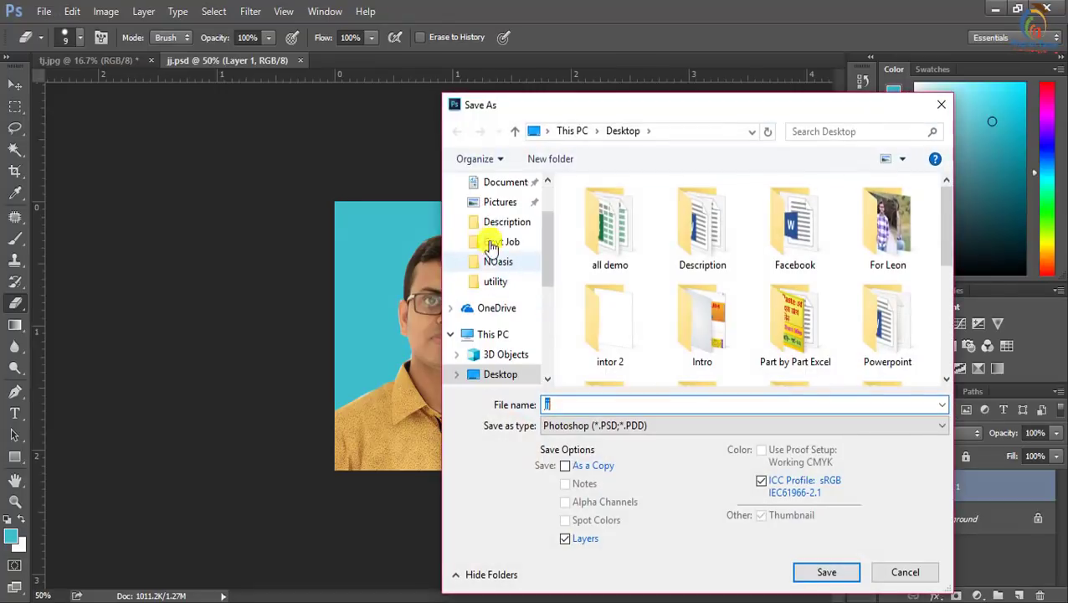
{"action": "left_click", "coordinate": [500, 215]}
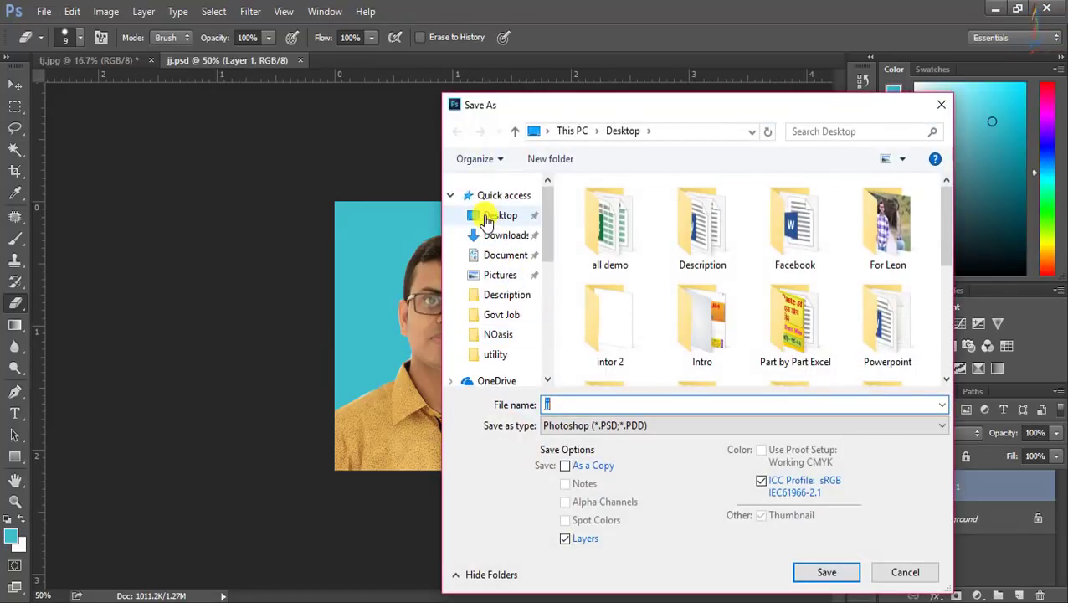
{"action": "left_click", "coordinate": [631, 427]}
{"action": "left_click", "coordinate": [615, 278]}
{"action": "left_click", "coordinate": [613, 405]}
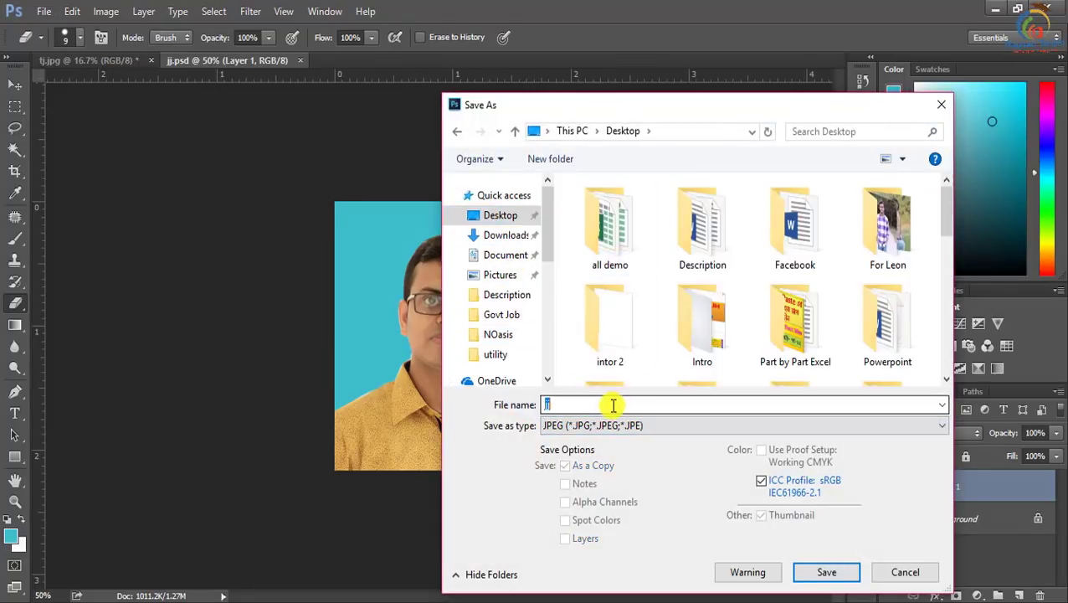
{"action": "left_click", "coordinate": [826, 572]}
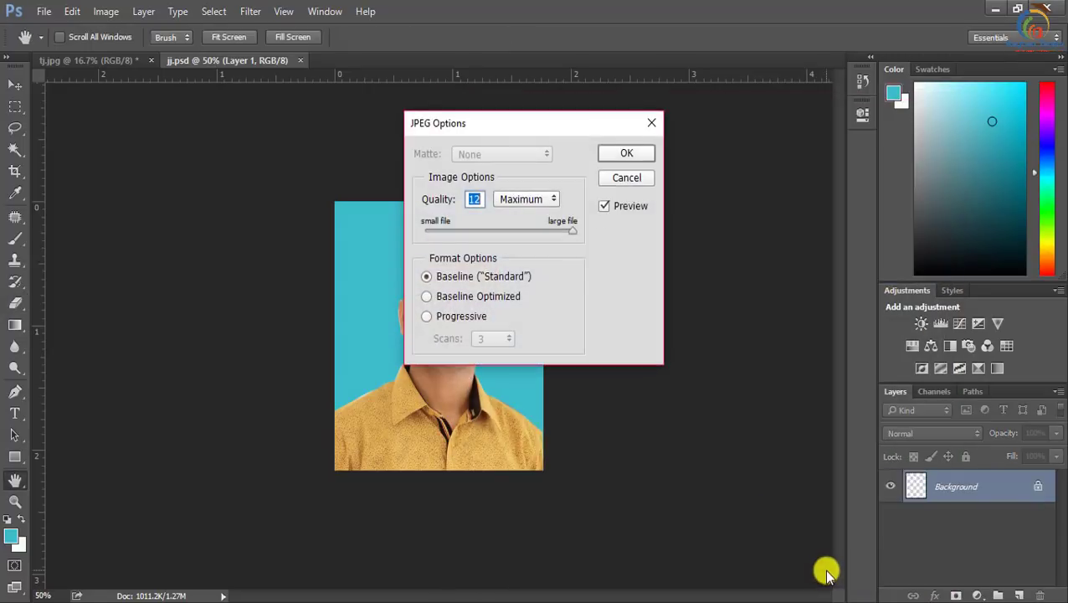
{"action": "left_click", "coordinate": [609, 155]}
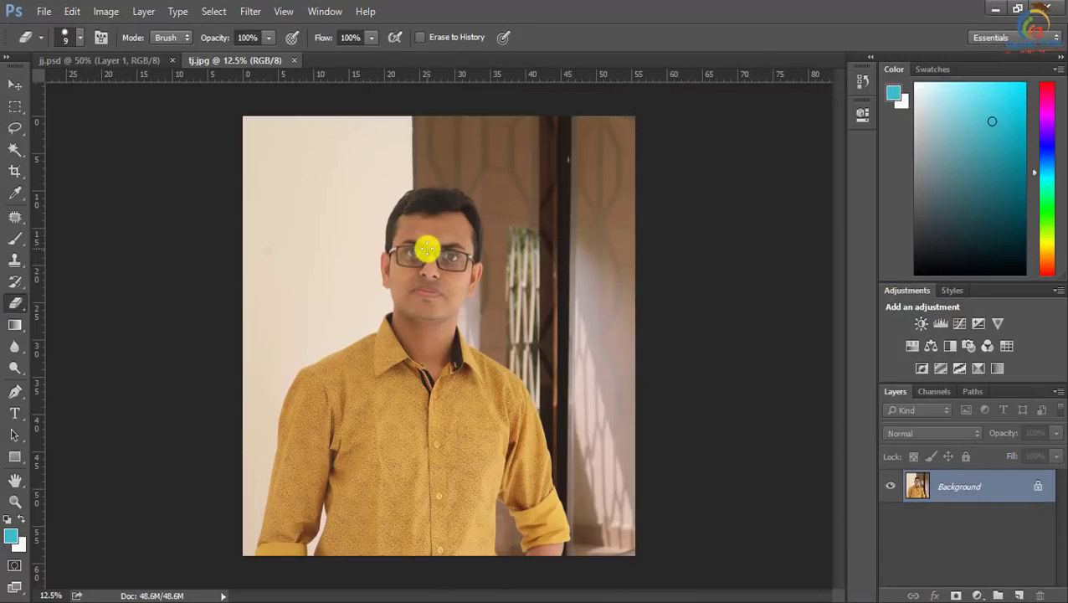
Switch between the jj.psd and tj.jpg tabs to compare, ending on jj.psd.
{"action": "left_click", "coordinate": [117, 60]}
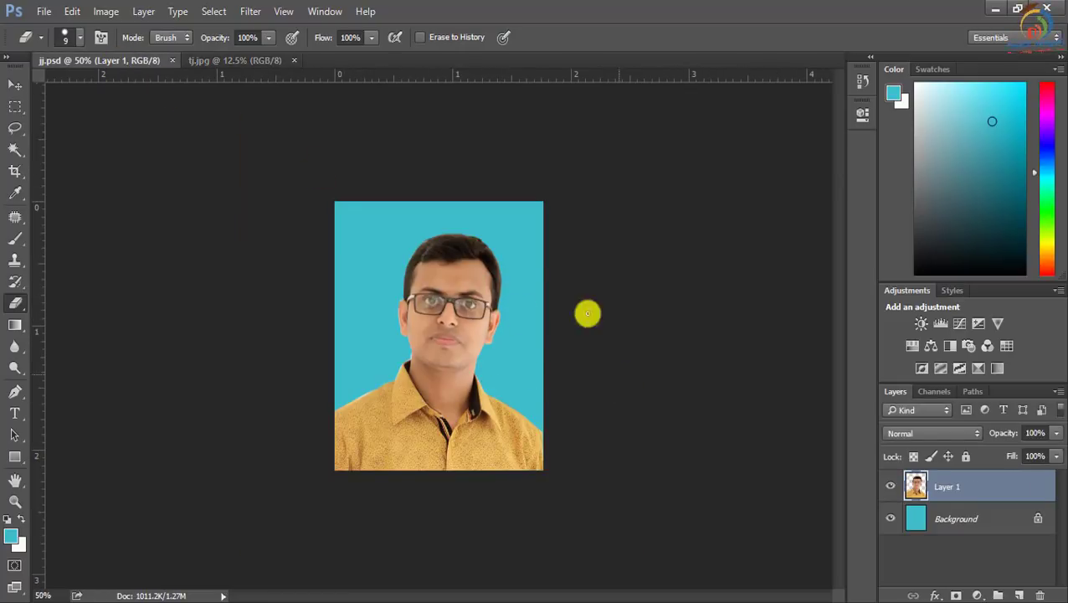
{"action": "left_click", "coordinate": [220, 62]}
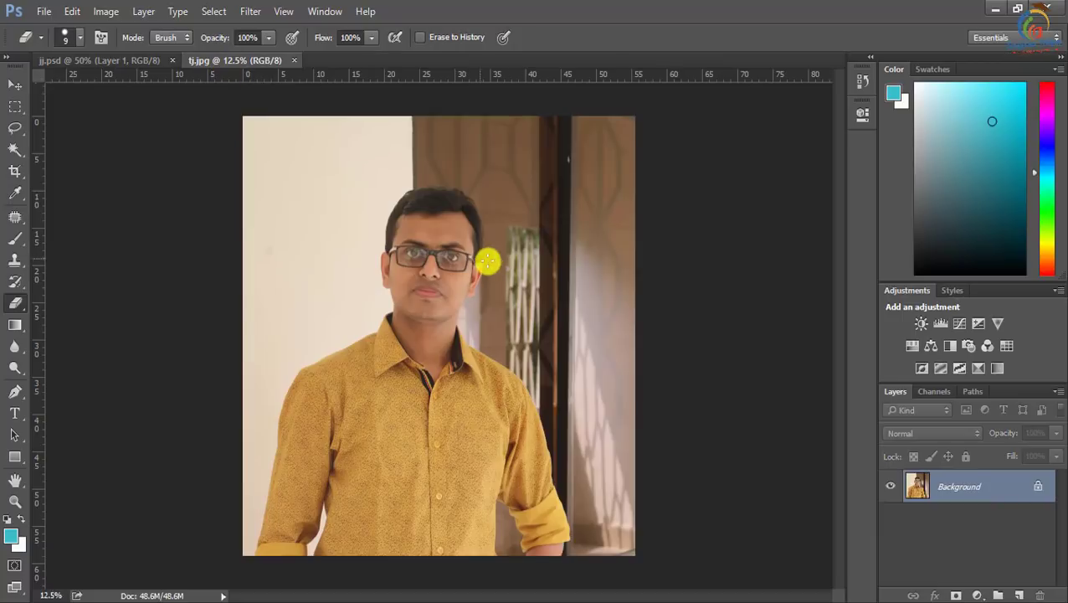
{"action": "left_click", "coordinate": [119, 62]}
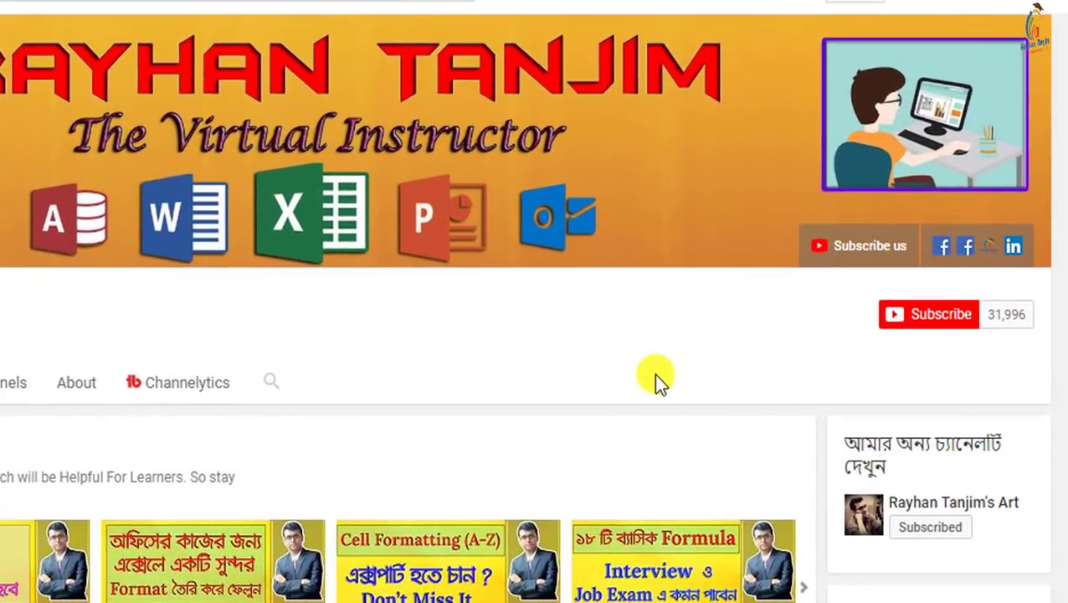
Subscribe to the YouTube channel and set its notifications bell to All.
{"action": "left_click", "coordinate": [944, 317]}
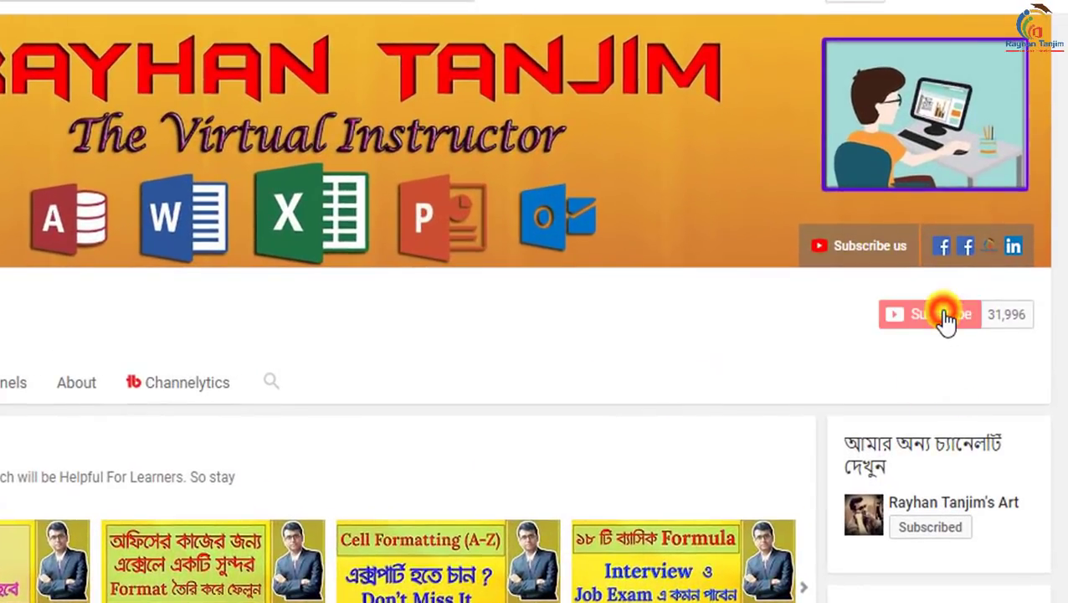
{"action": "left_click", "coordinate": [963, 316]}
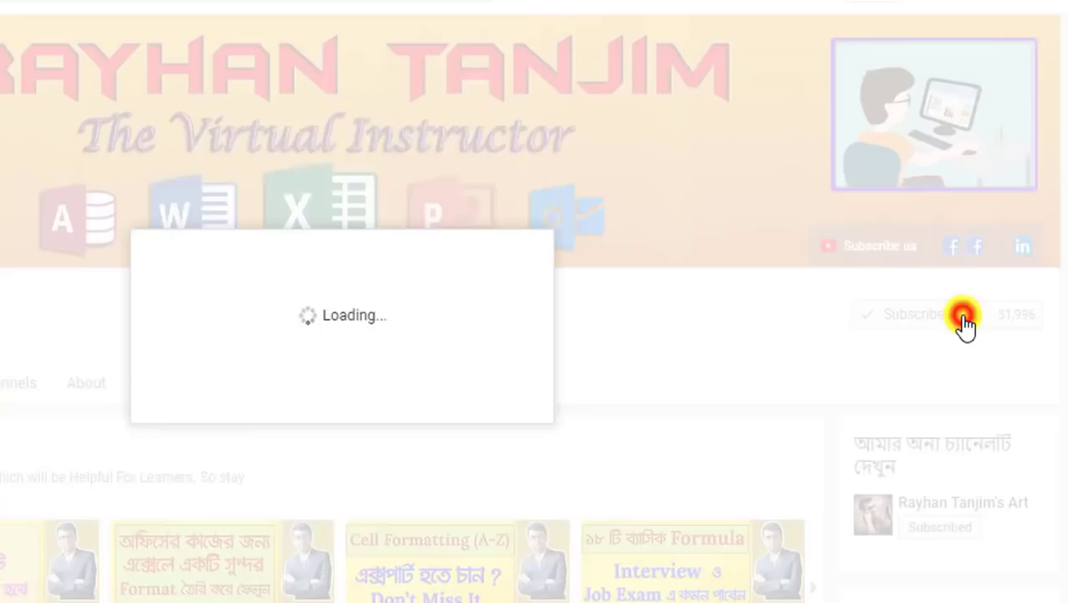
{"action": "left_click", "coordinate": [163, 202]}
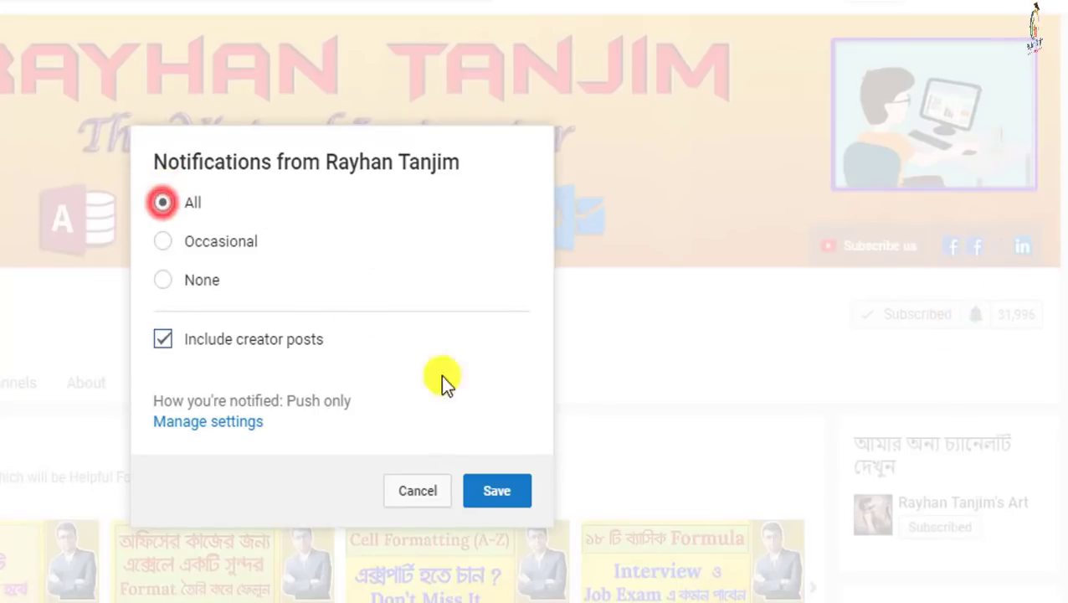